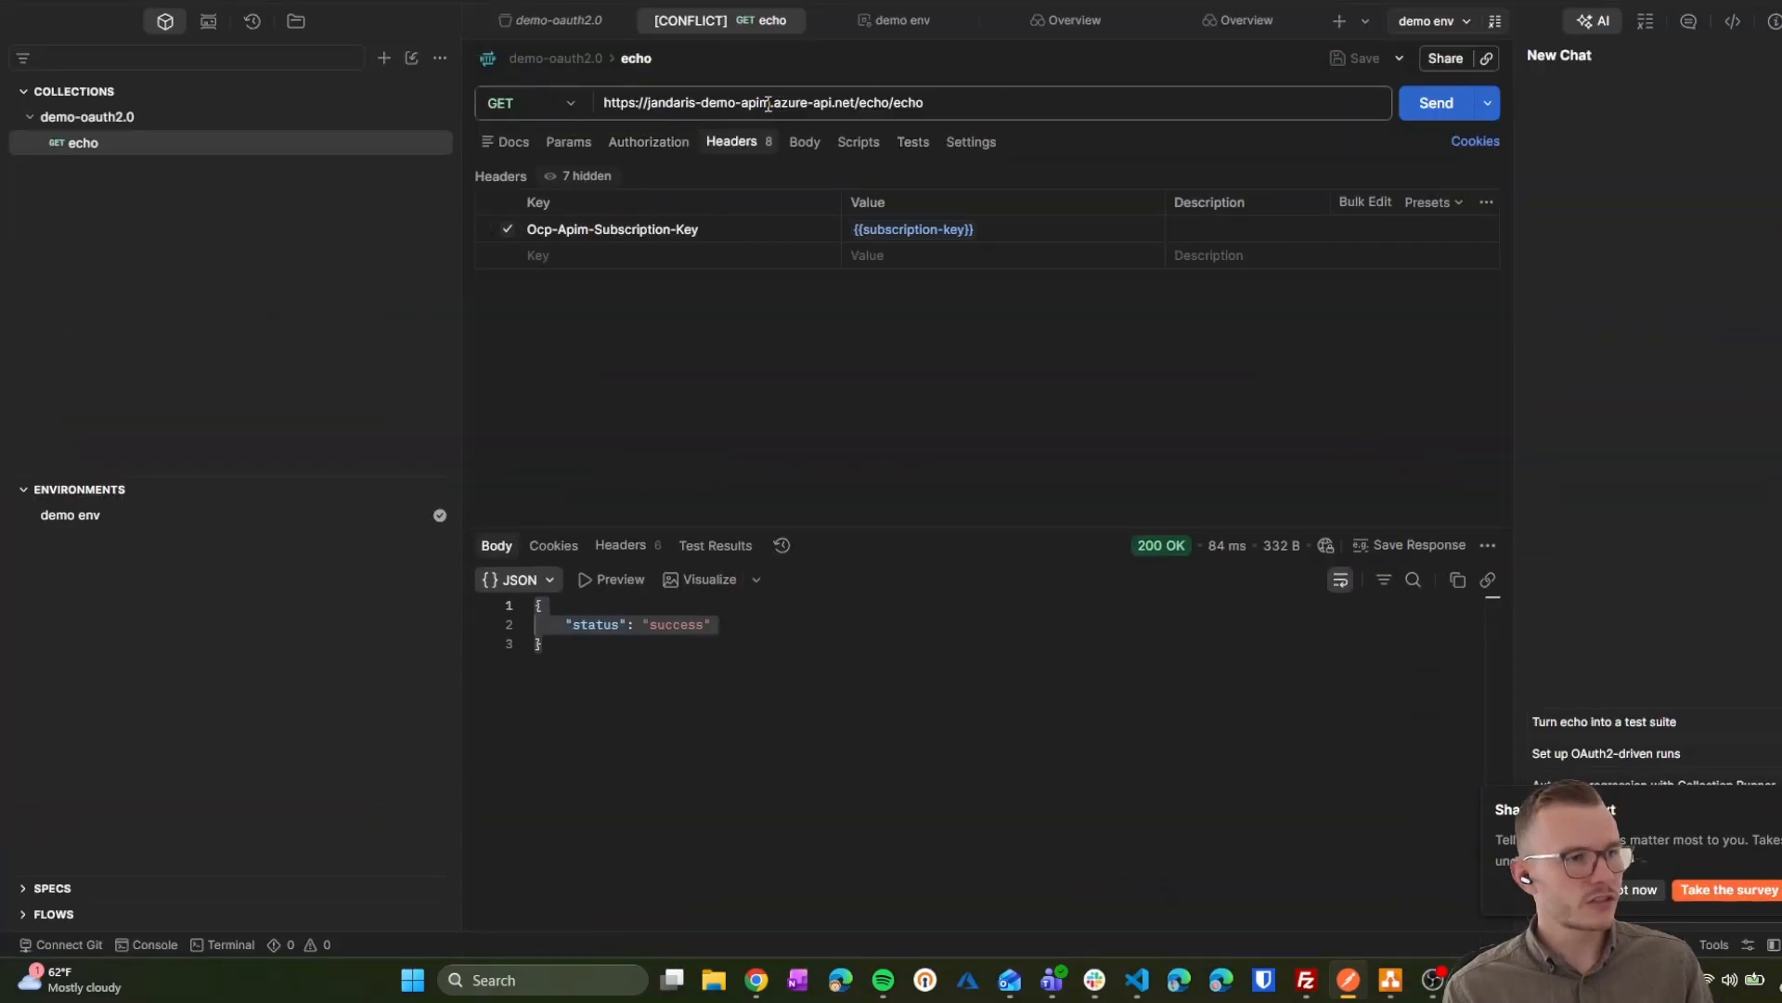
Step: Resend the Postman echo request to the jandaris-demo-apim gateway and confirm 200 OK with status success
left_click_drag(768, 105, 653, 105)
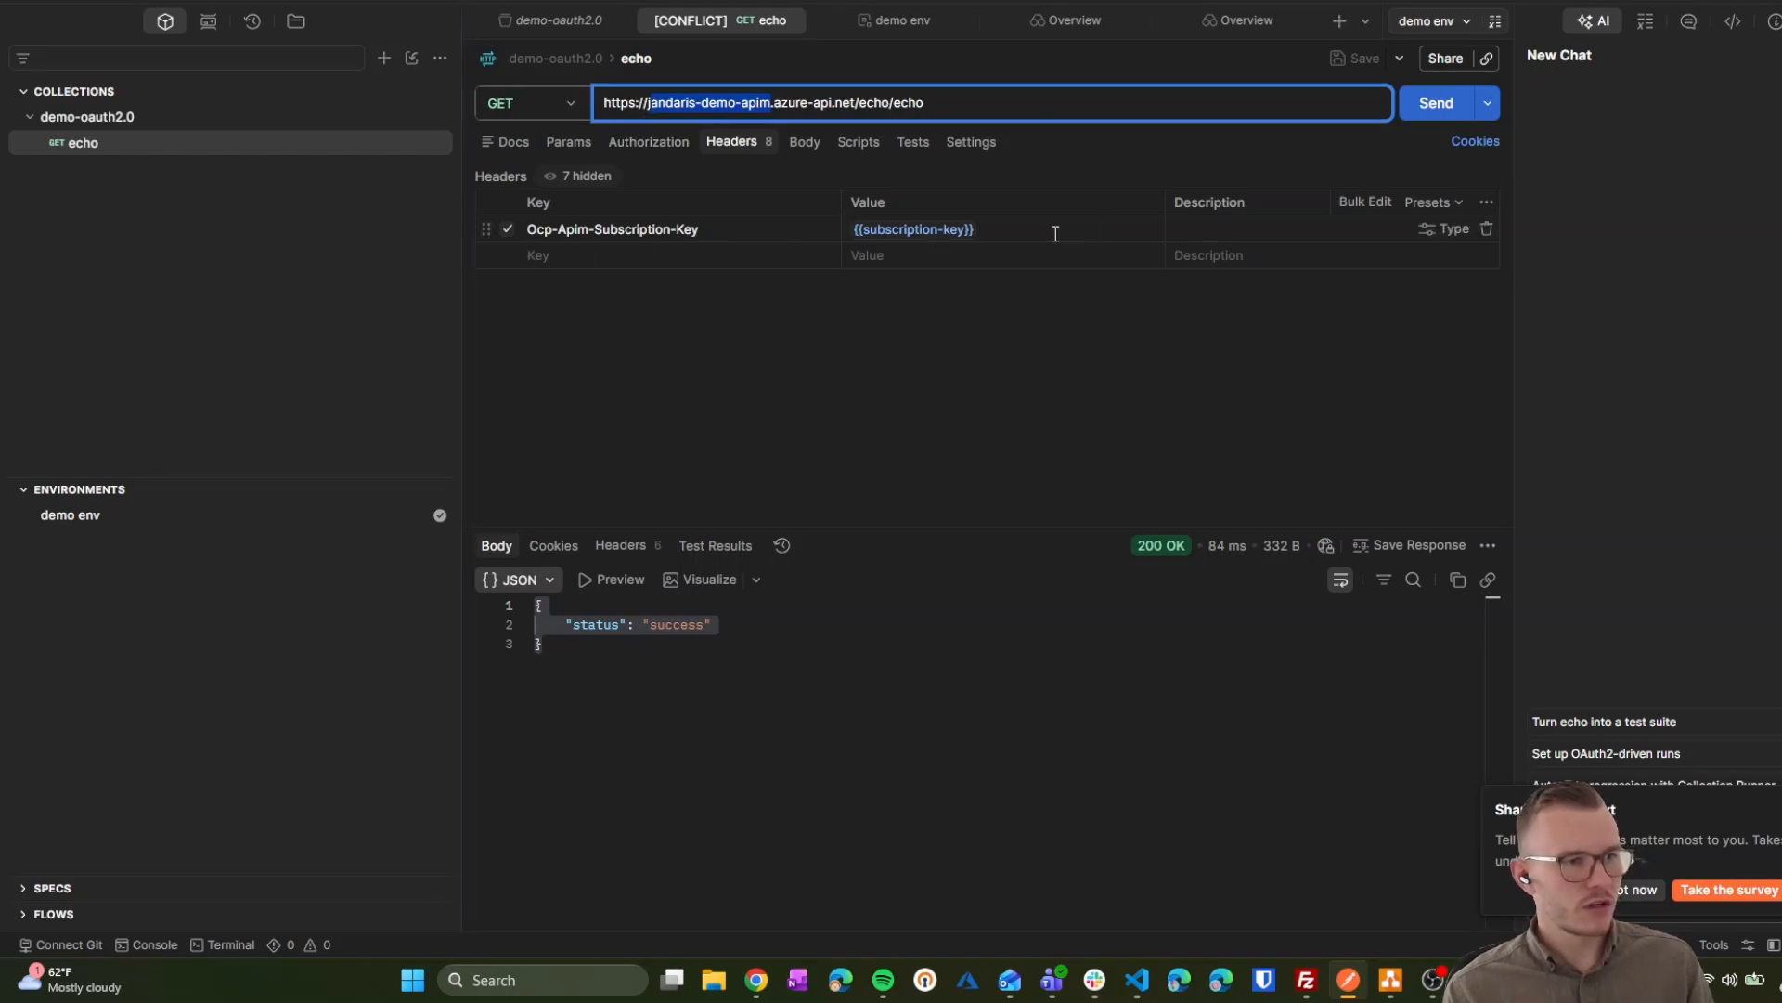
left_click(1436, 103)
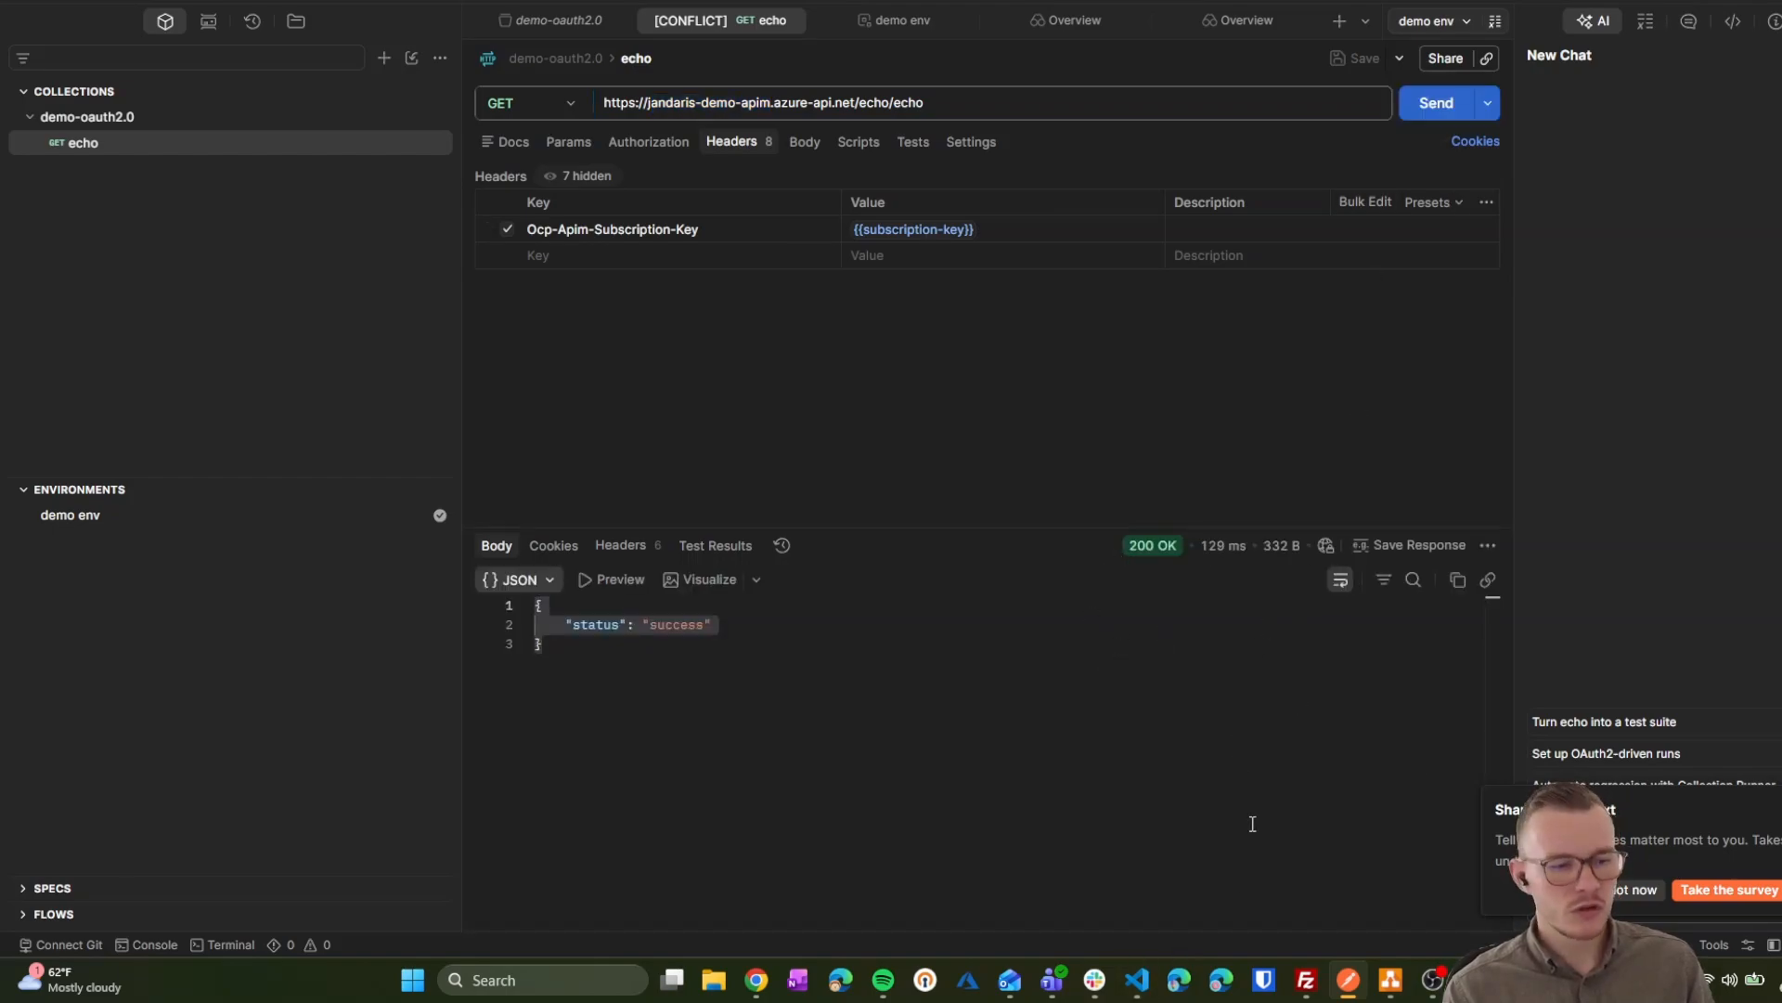
left_click(769, 984)
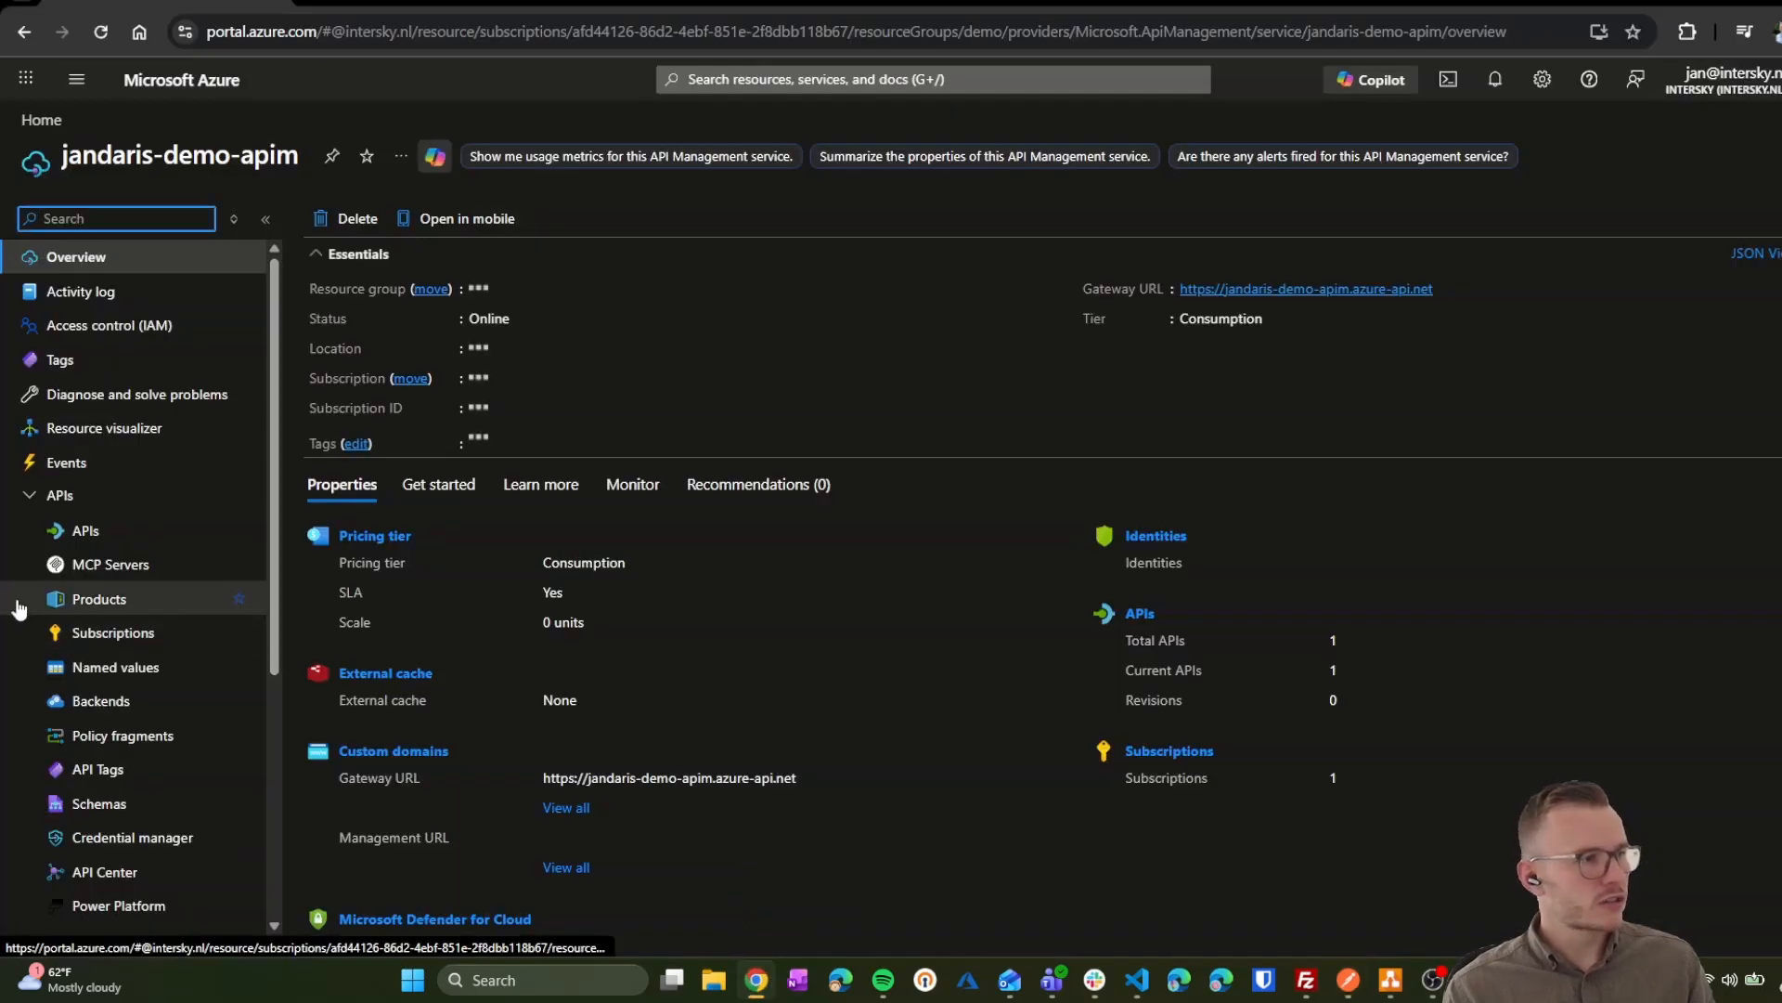
Step: Review the echo API's GET echo policy XML, which returns a 200 mock-response
left_click(123, 535)
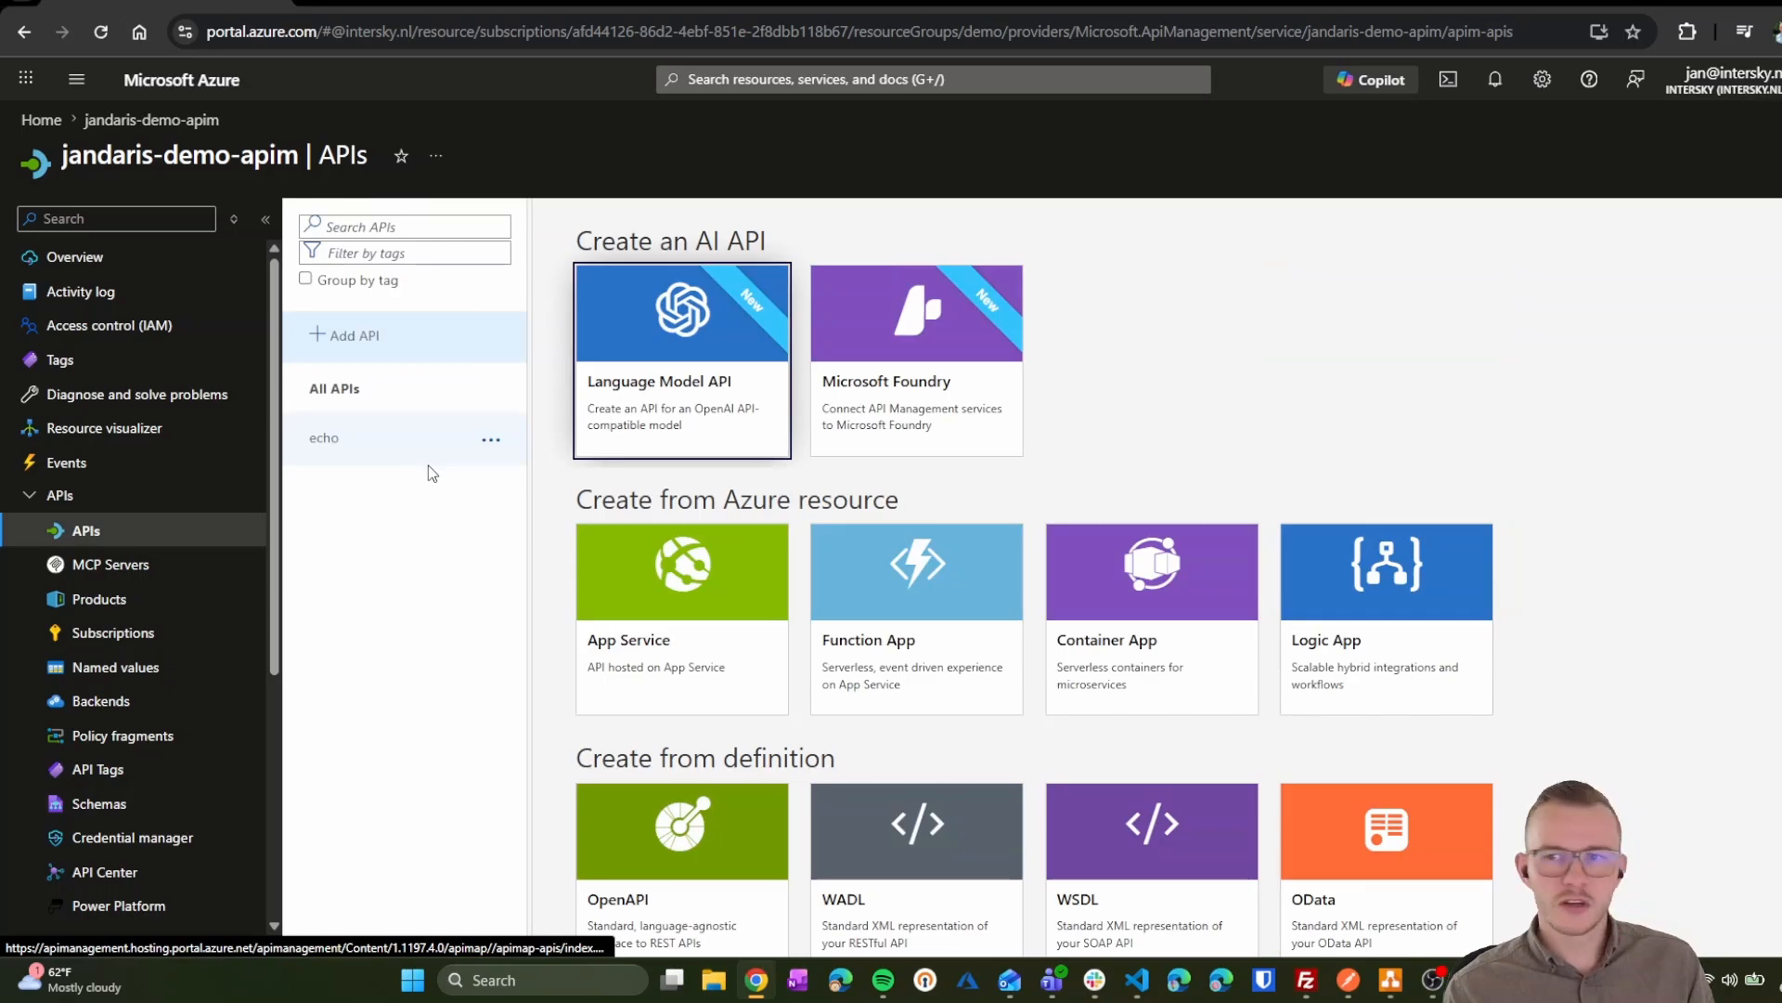
left_click(327, 446)
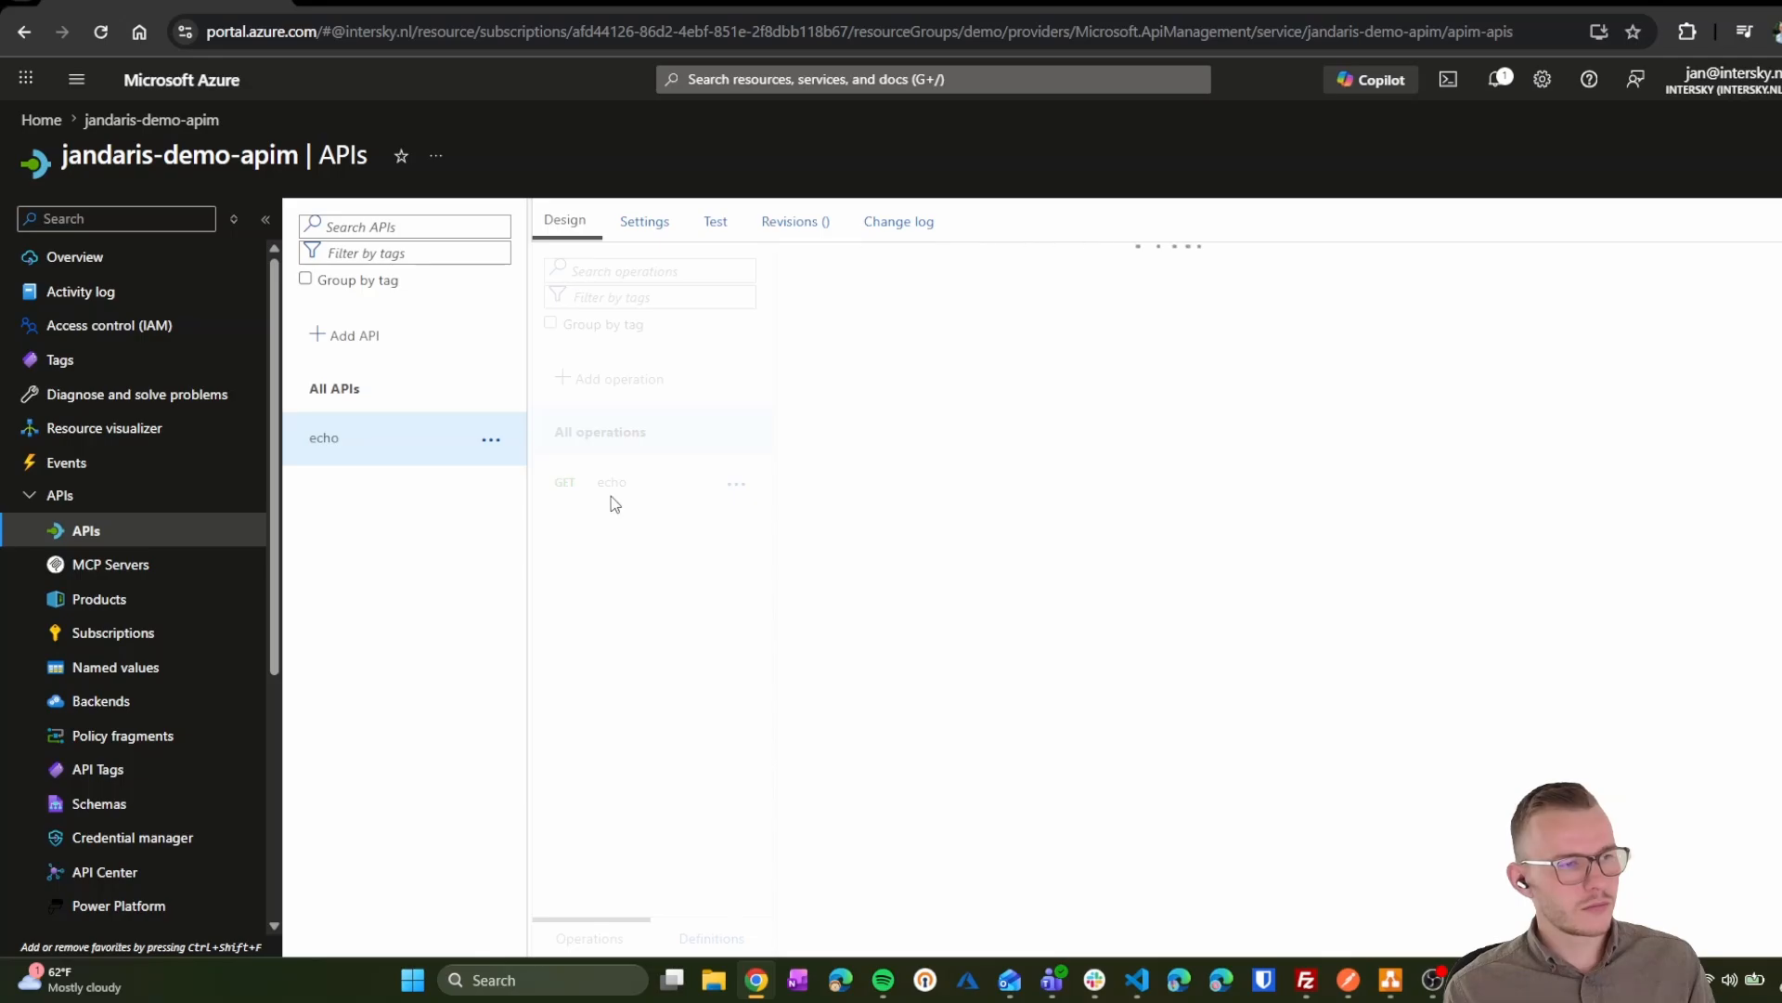
left_click(351, 397)
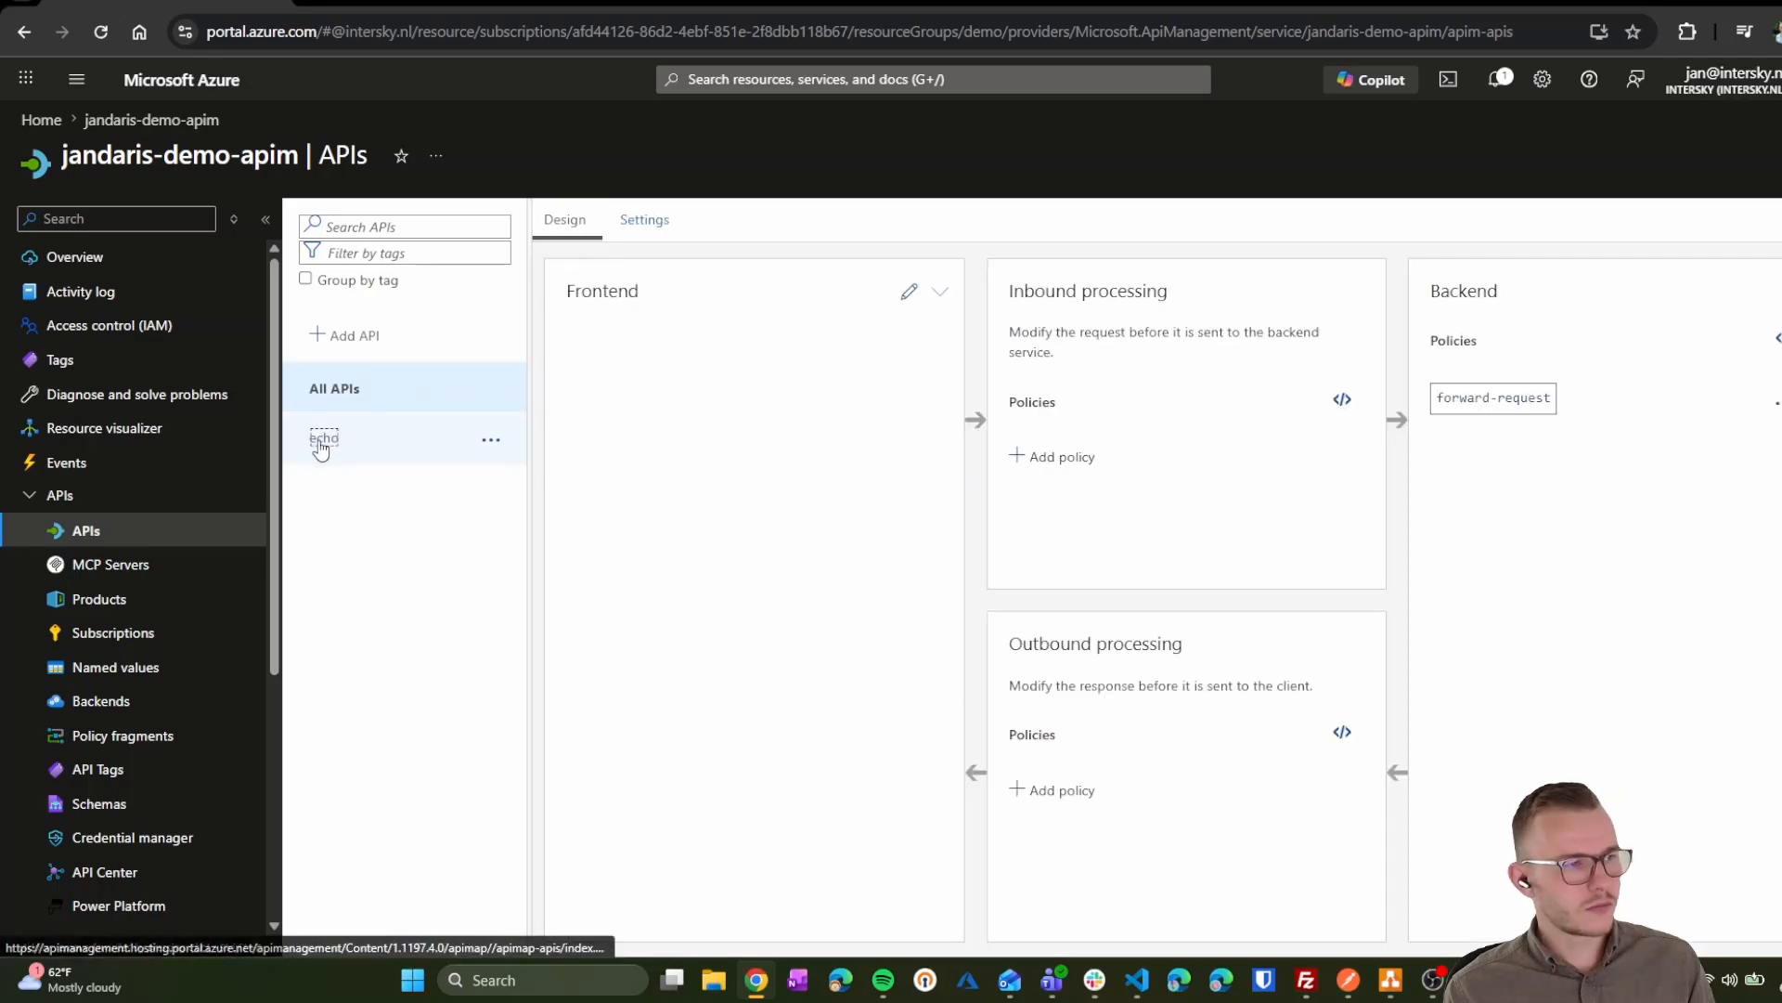
left_click(316, 439)
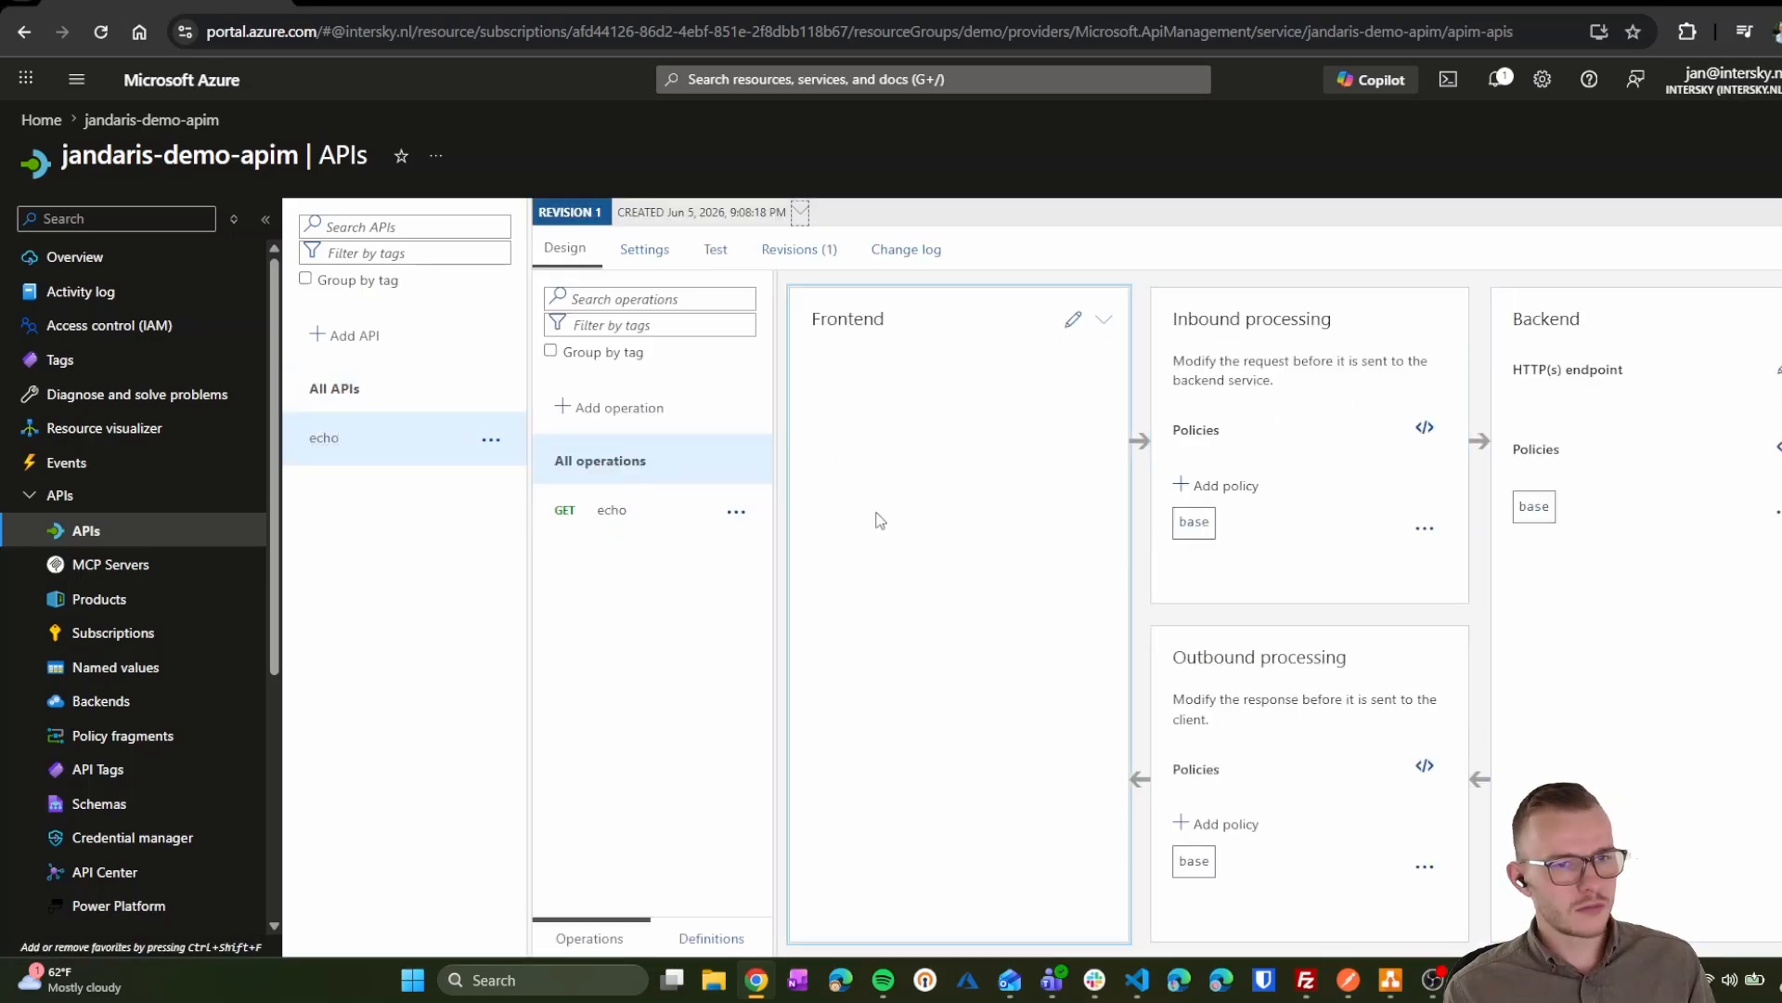
left_click(597, 516)
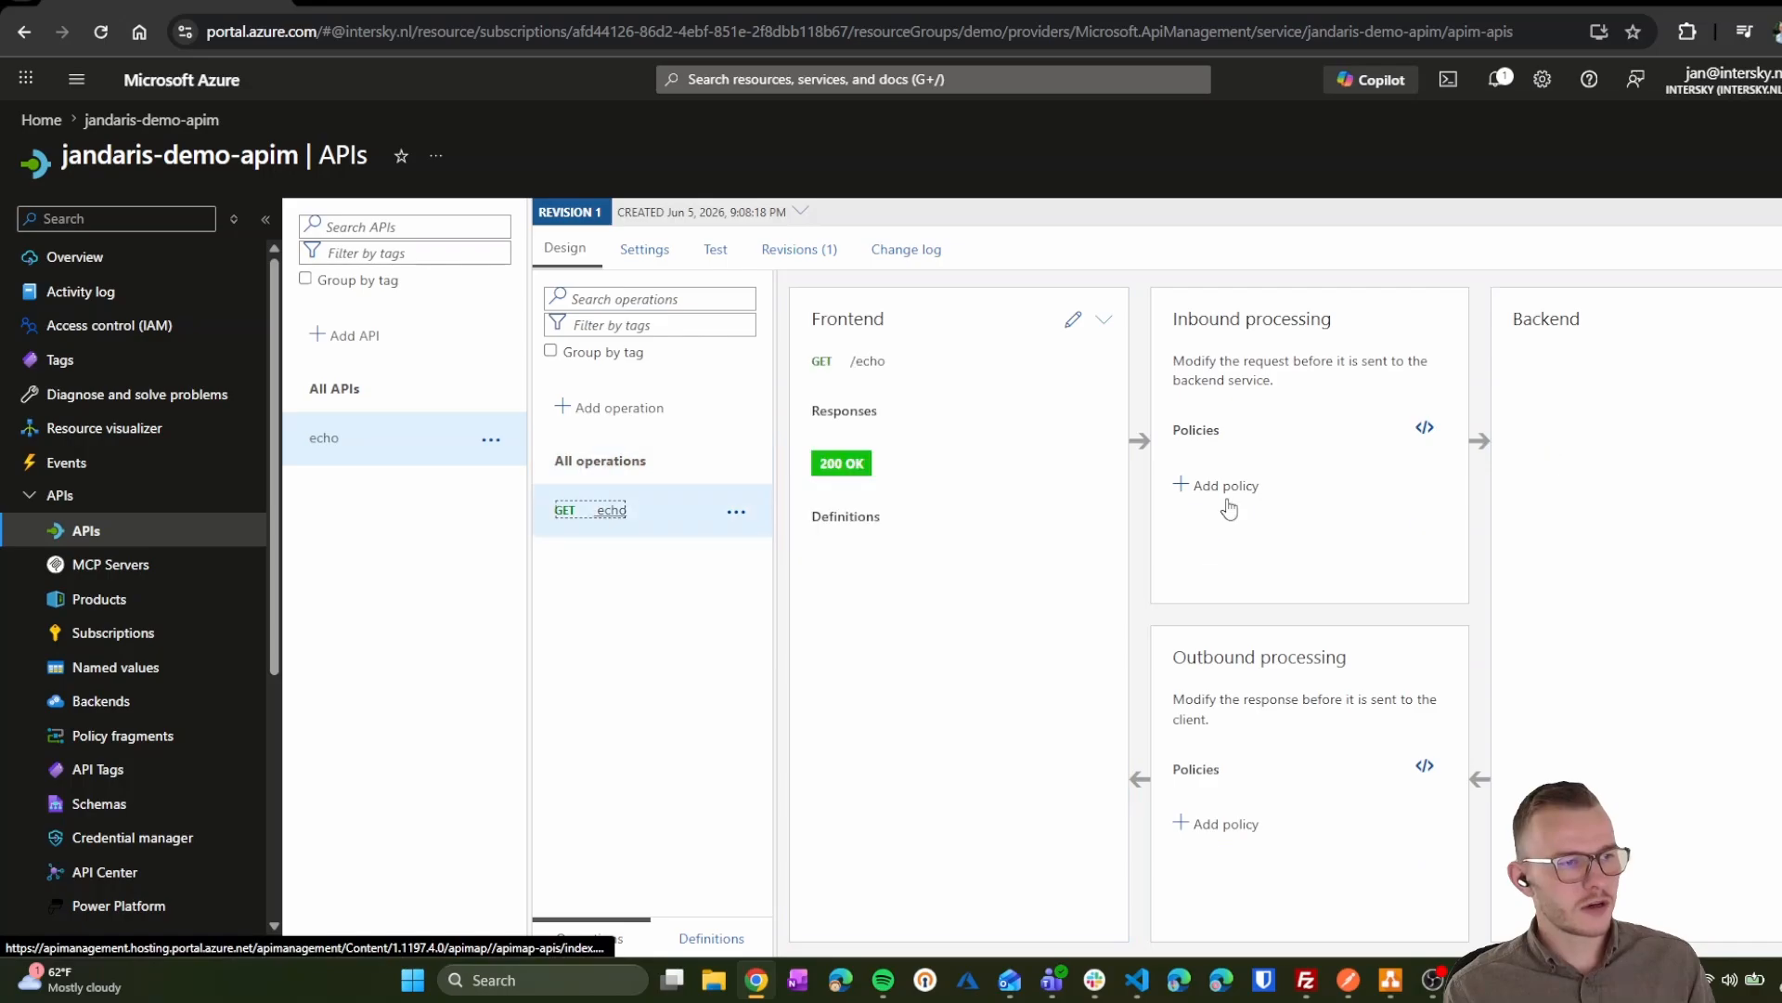
left_click(1073, 320)
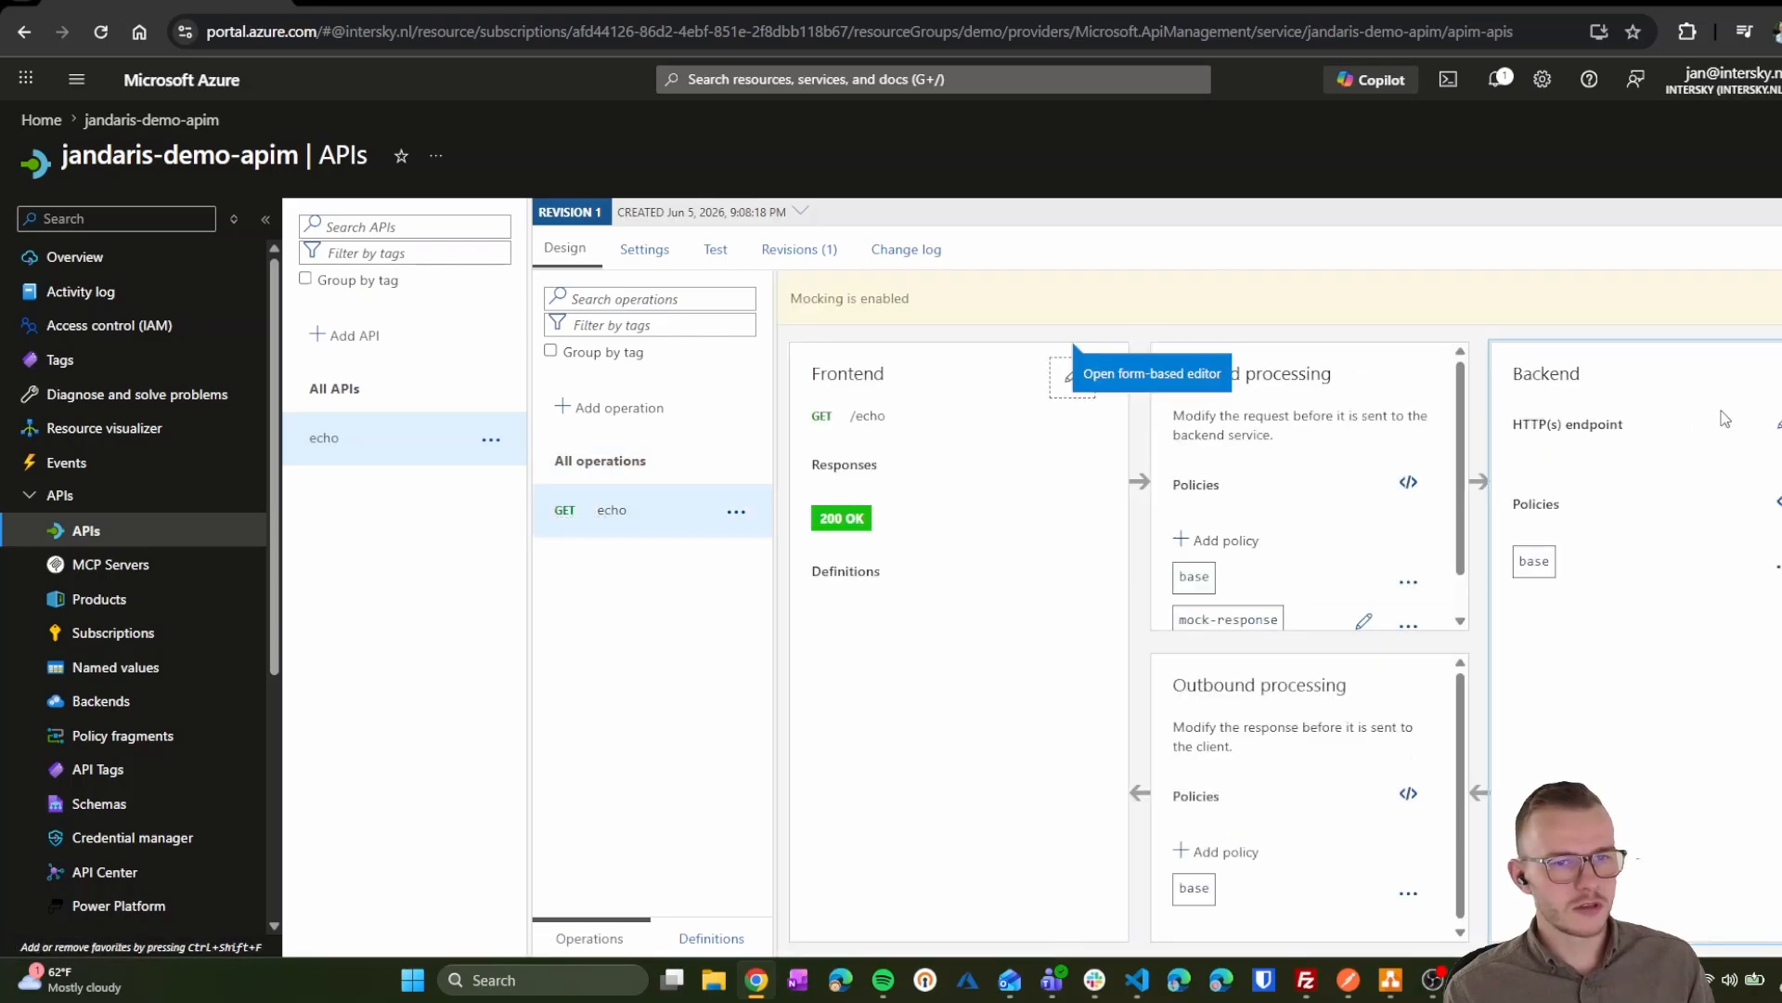
left_click(1774, 511)
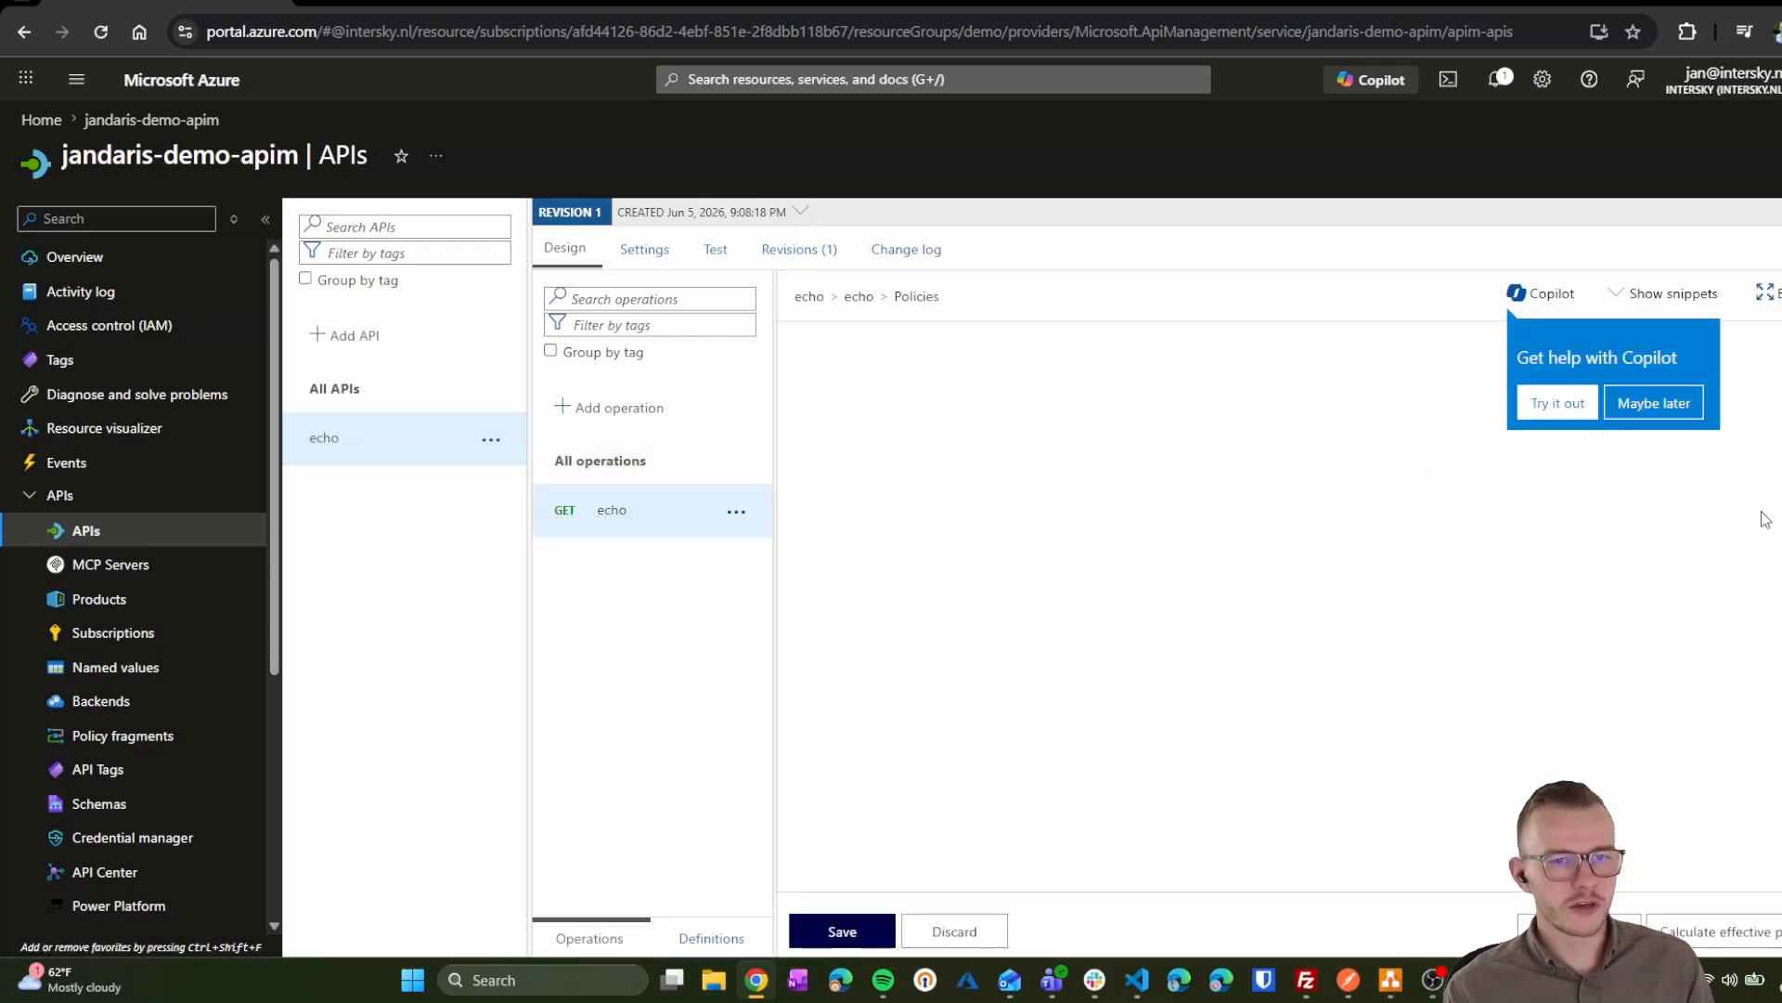
left_click(1680, 410)
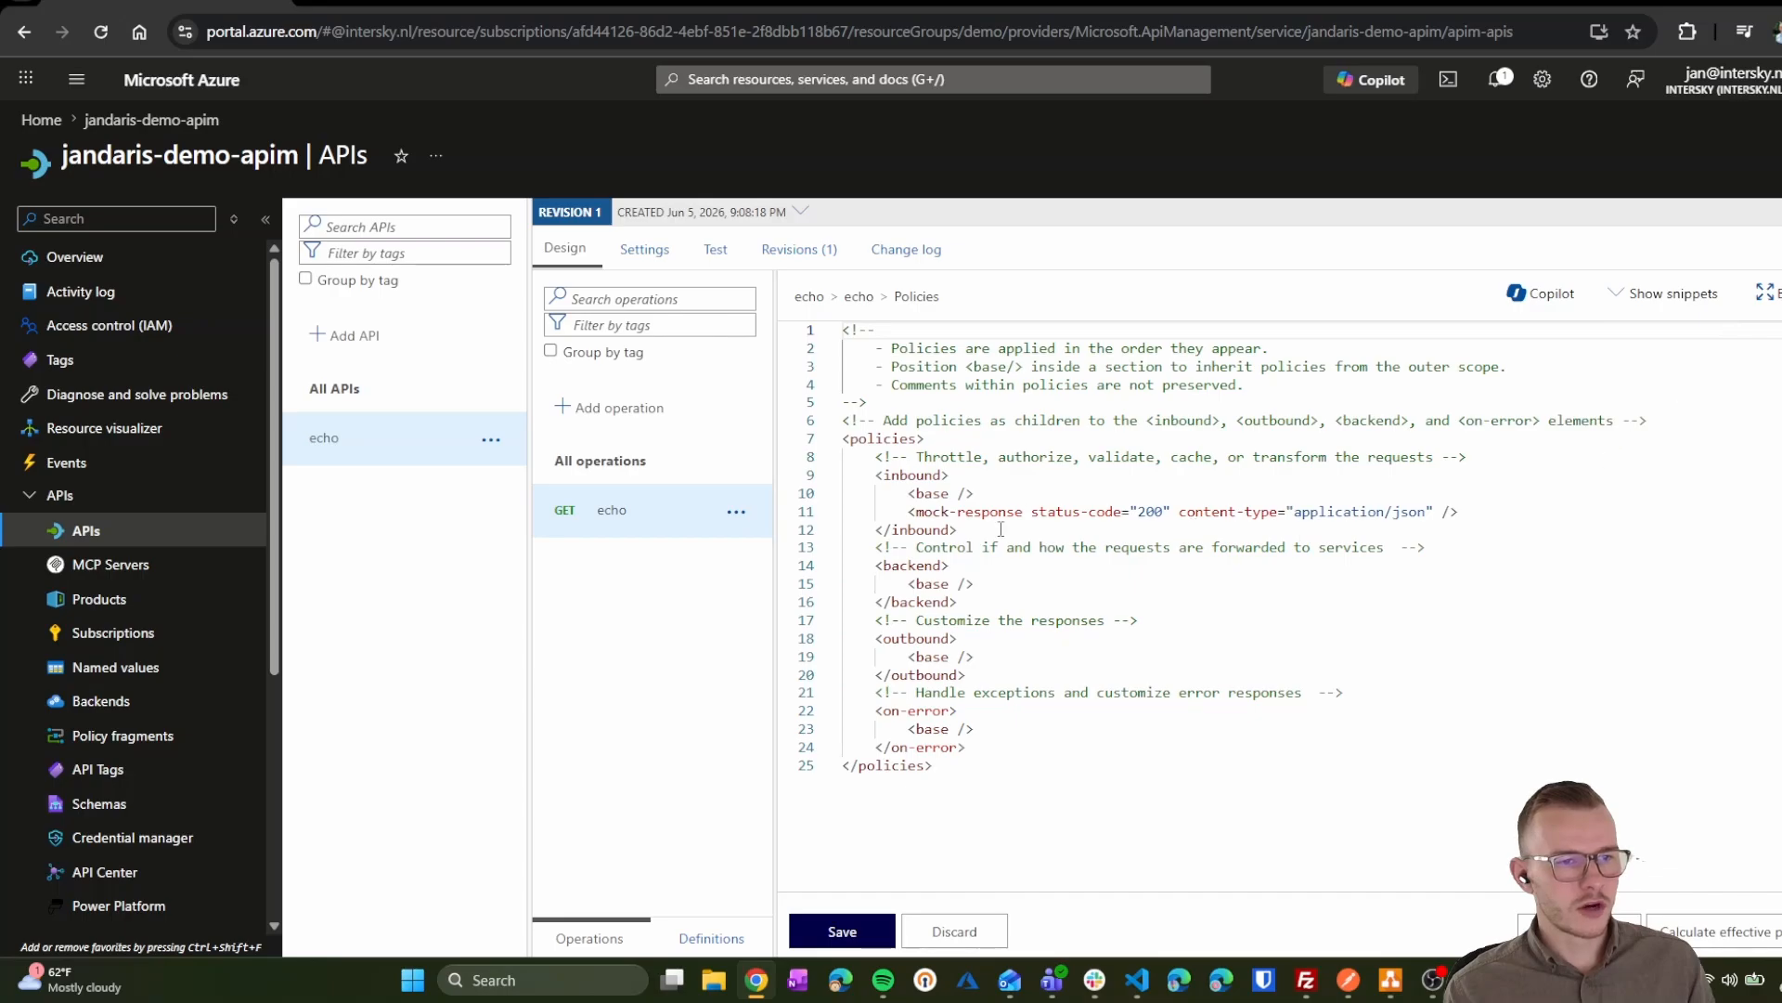
left_click(983, 419)
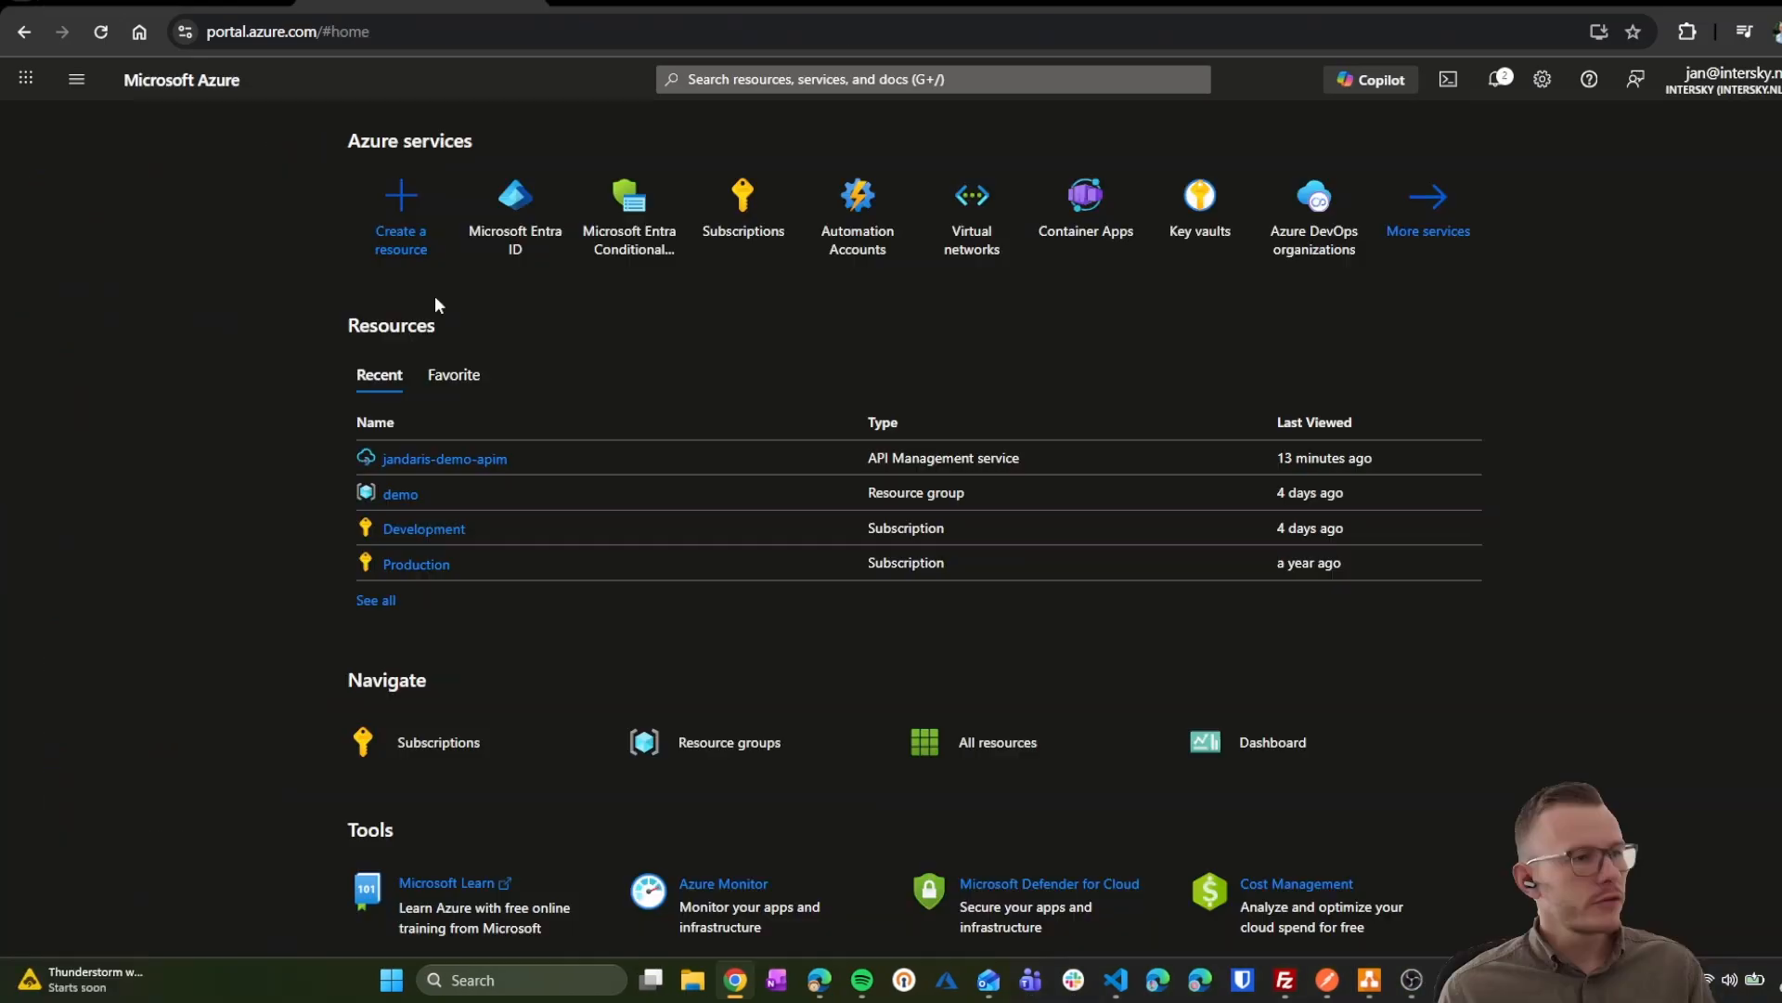
Step: Register the Entra ID app 'demo-jandaris-oauth' as single tenant only
left_click(519, 230)
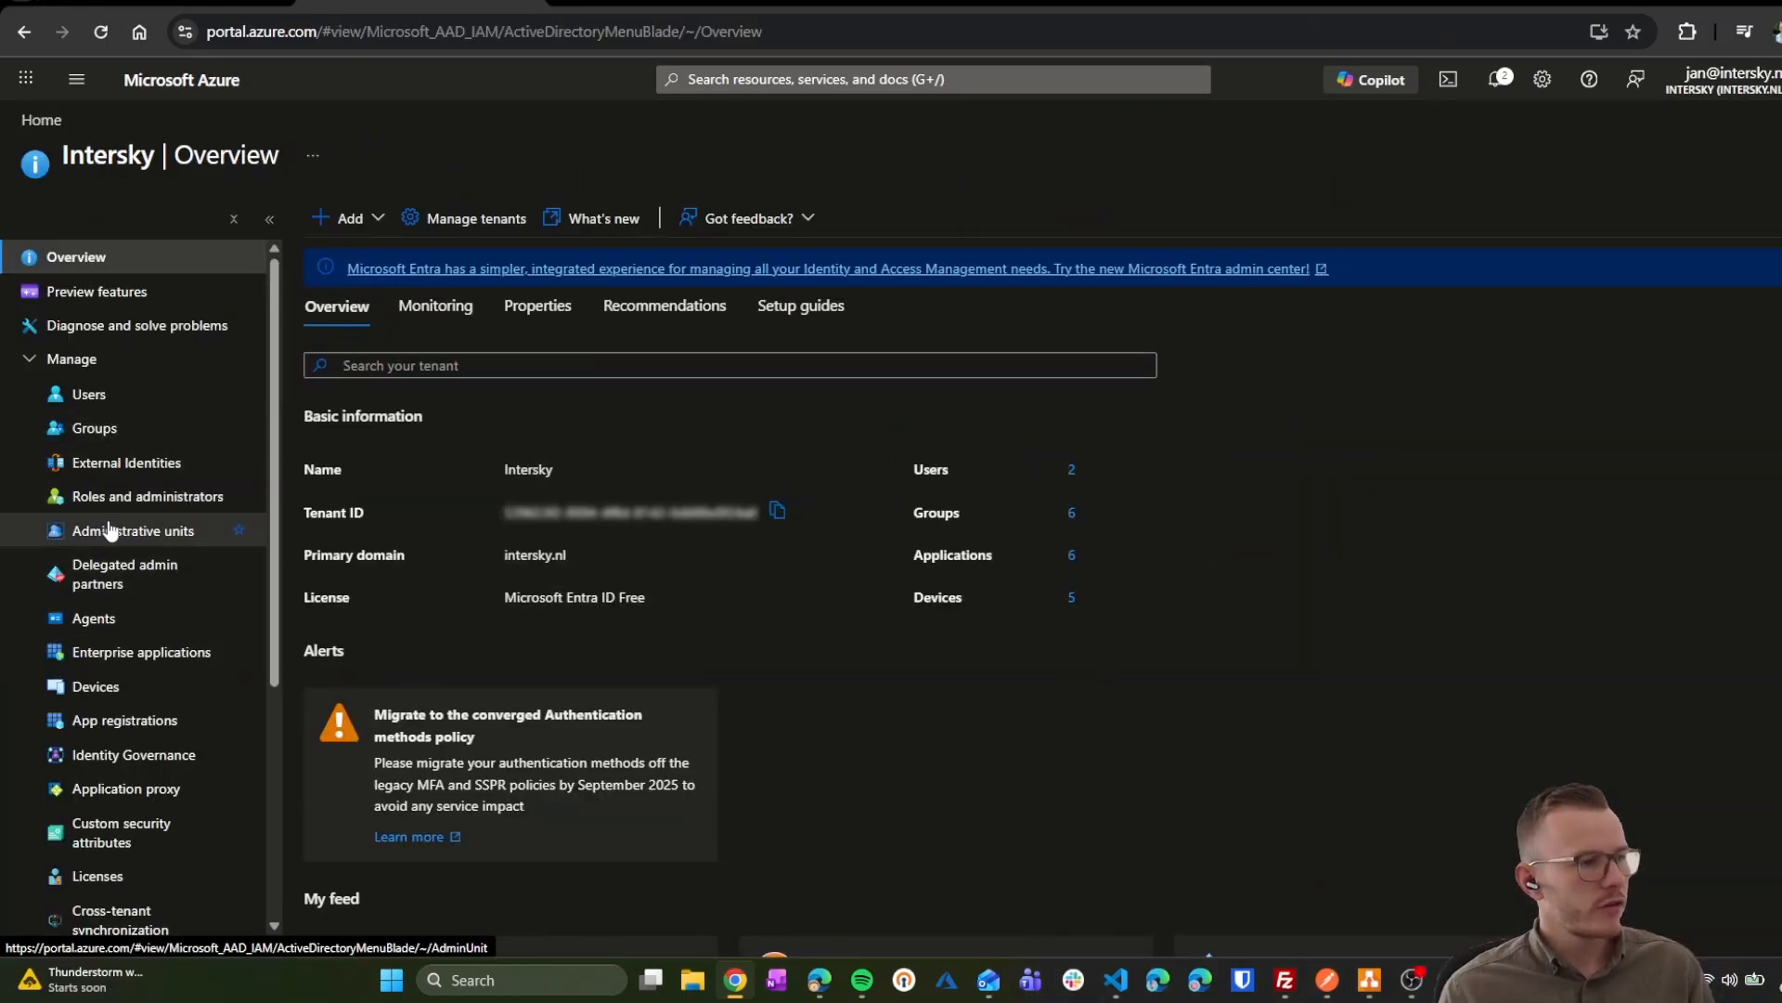
left_click(141, 723)
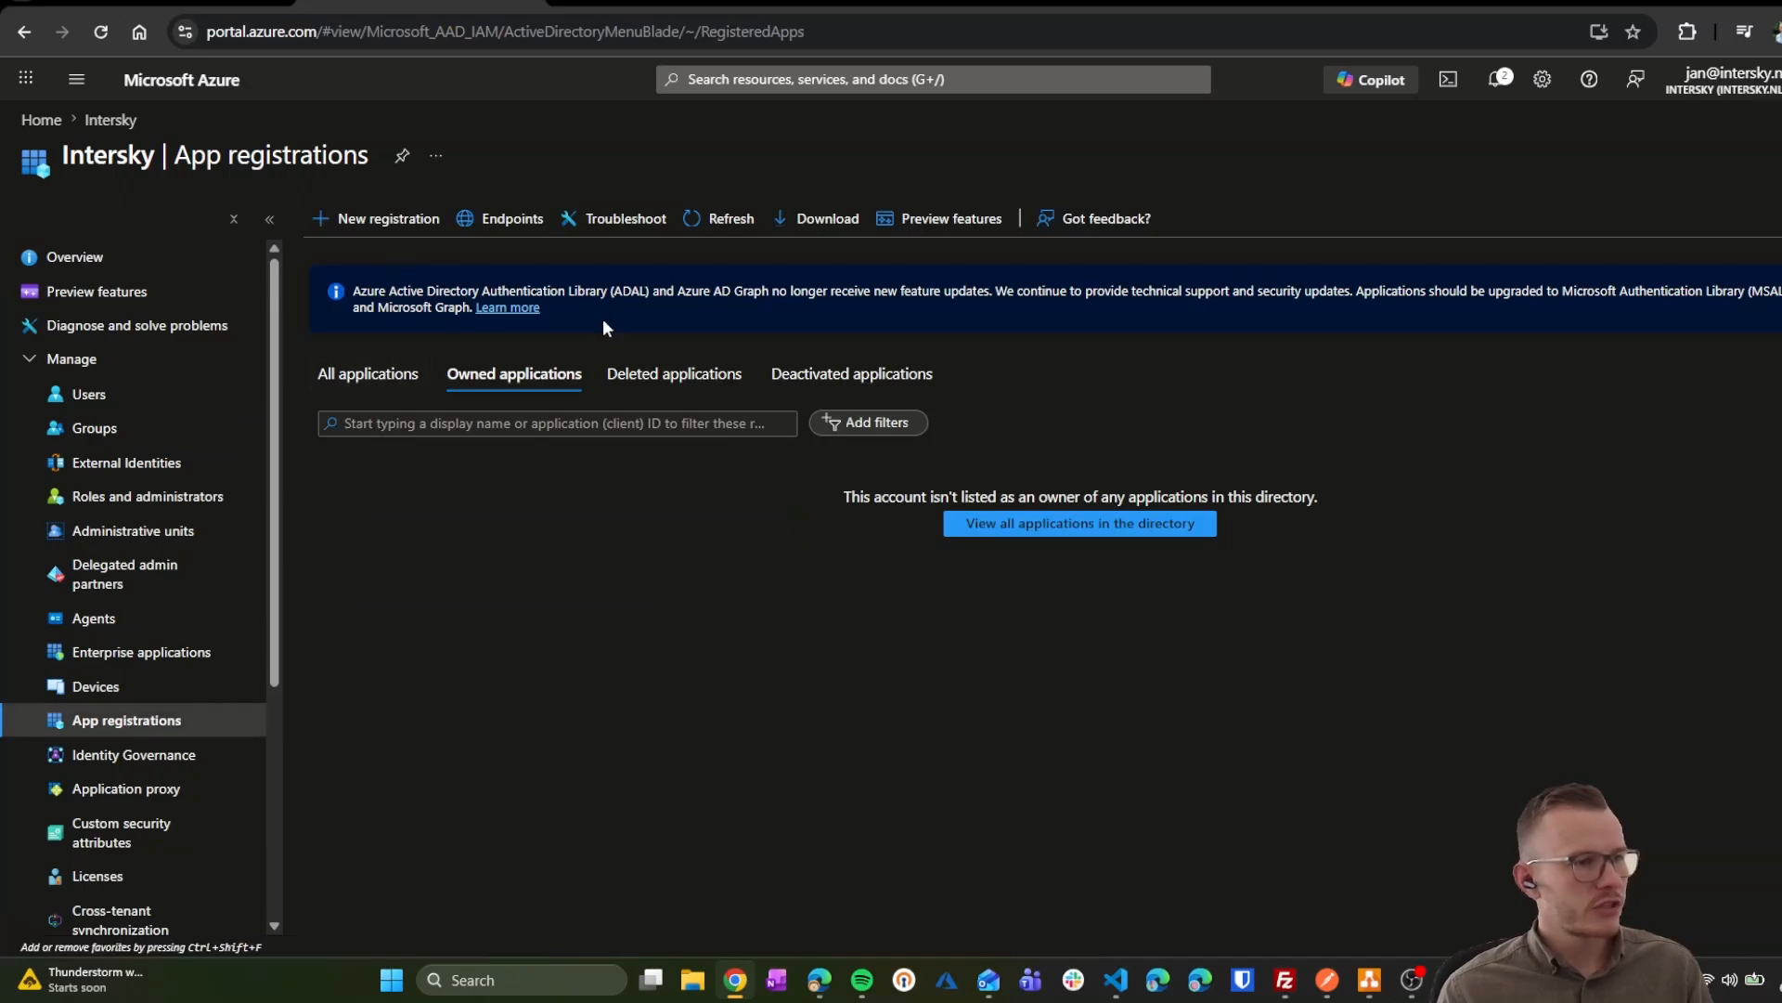
left_click(405, 223)
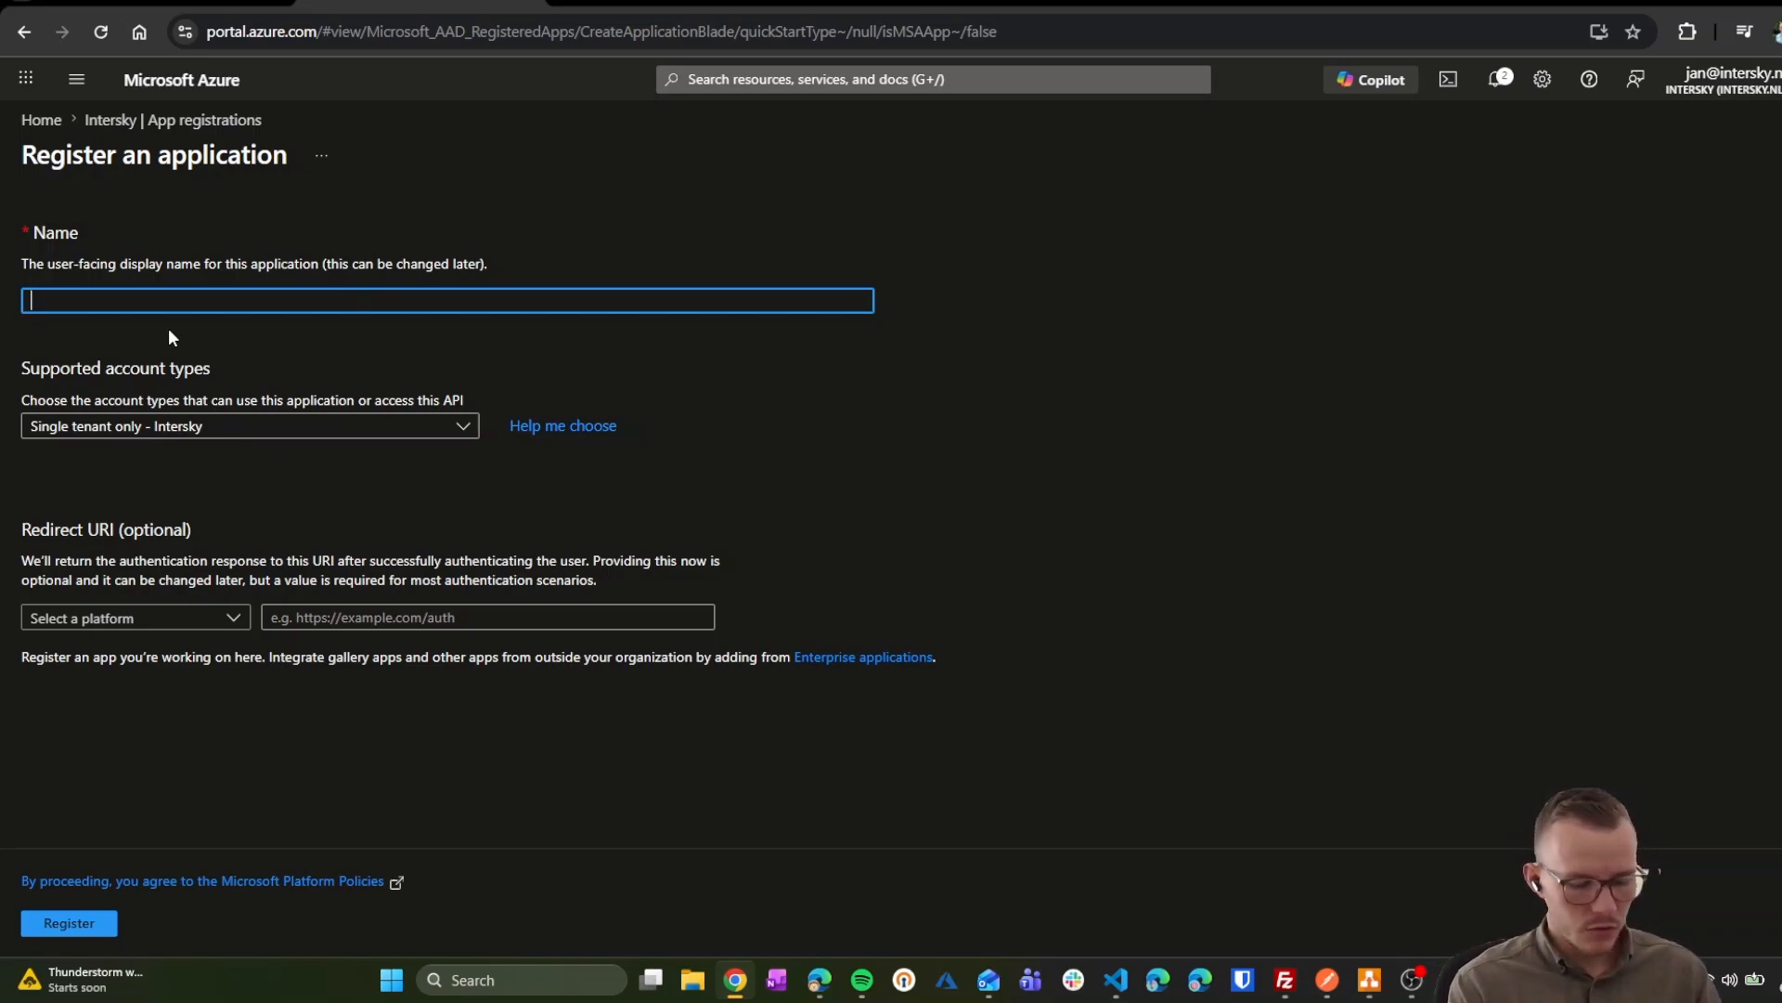
type("demo-jandaris-")
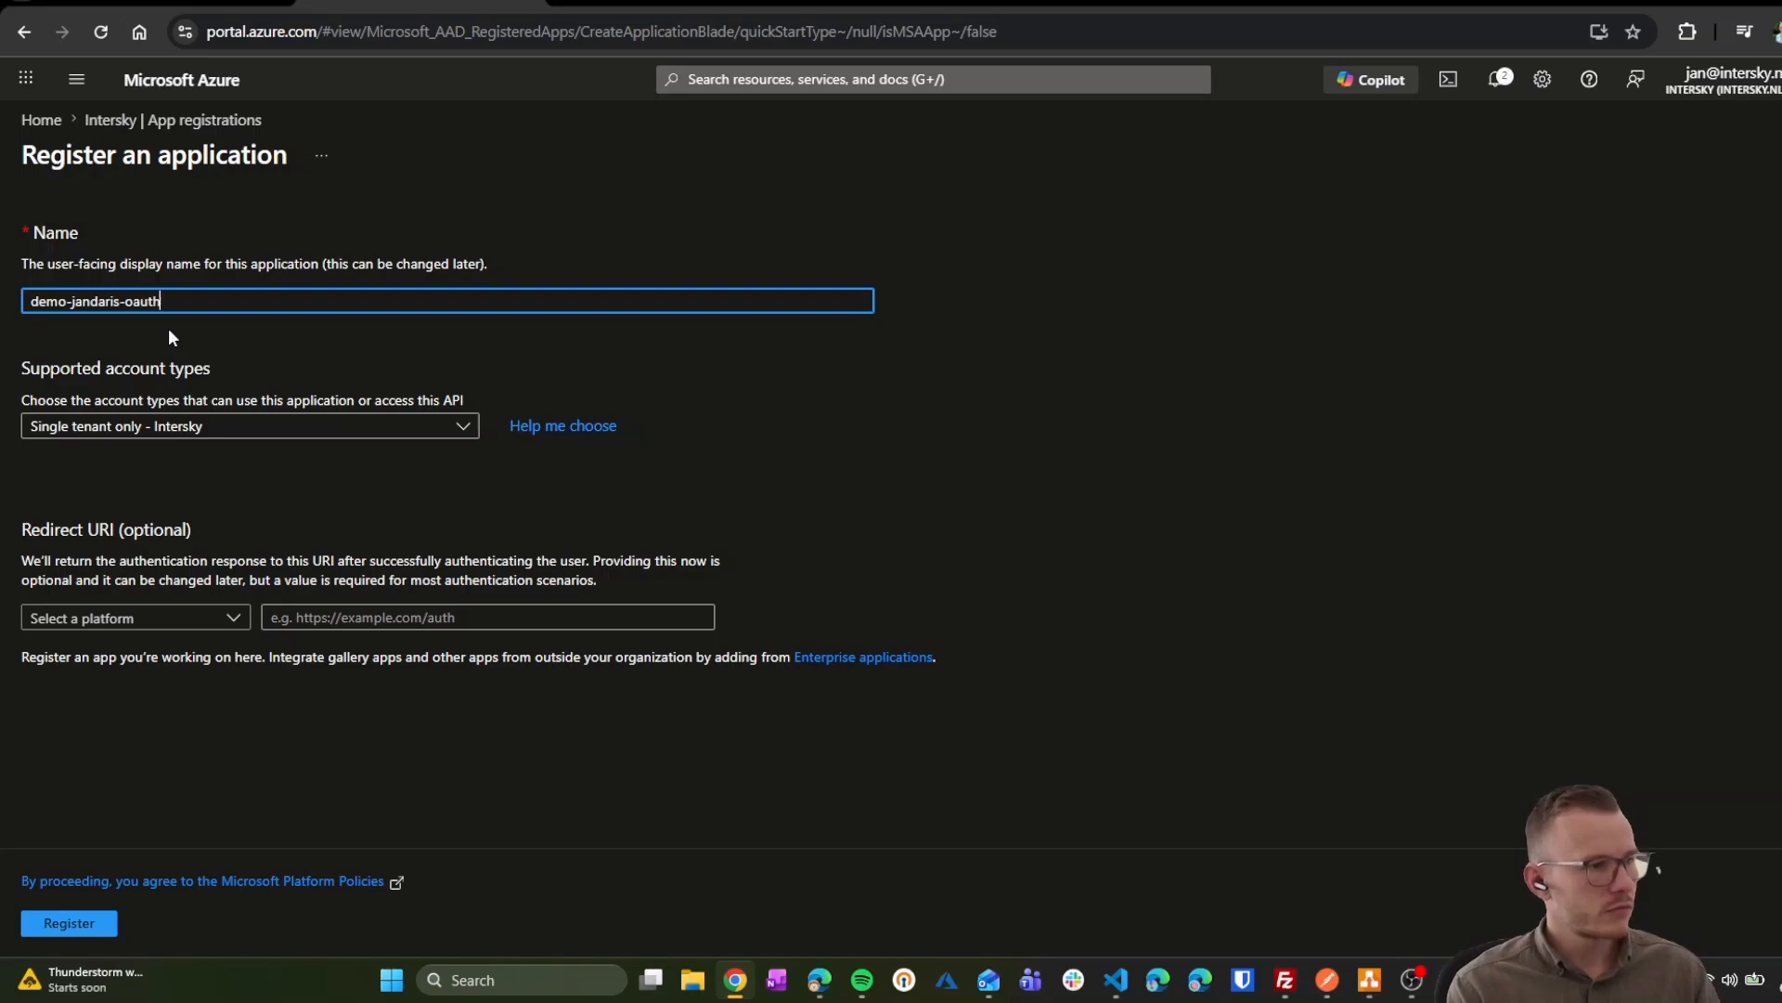
type("oauth")
left_click(167, 428)
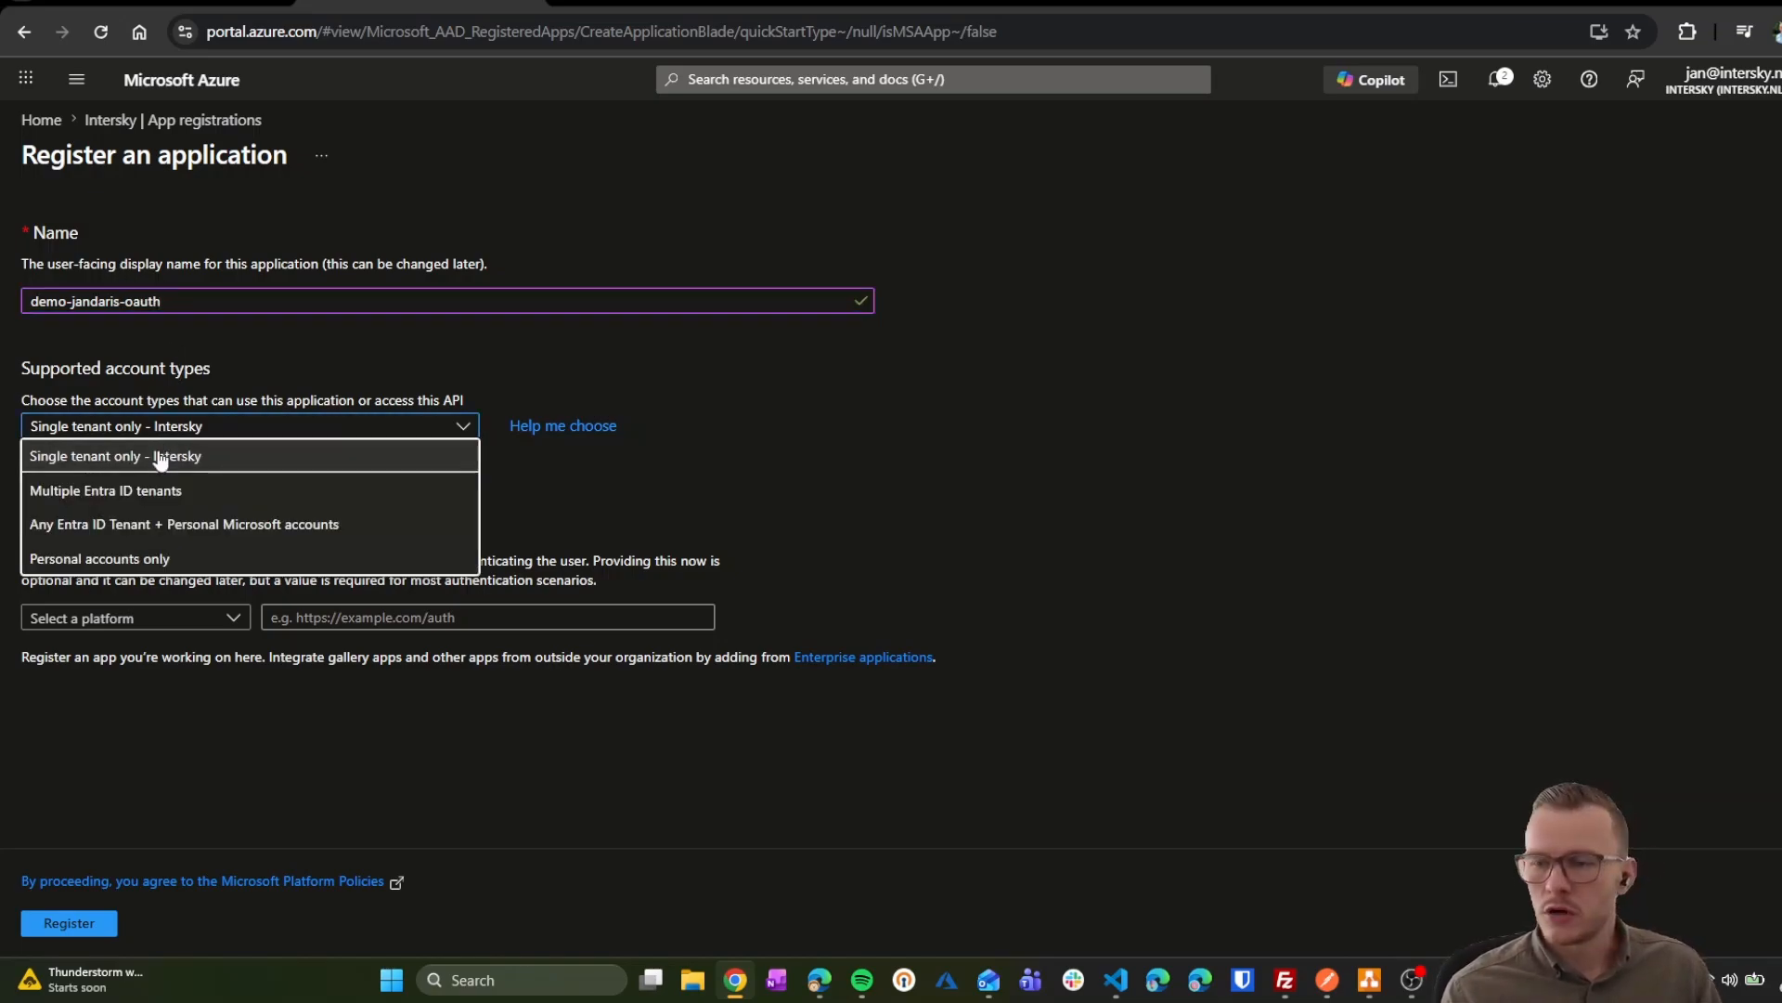
left_click(160, 457)
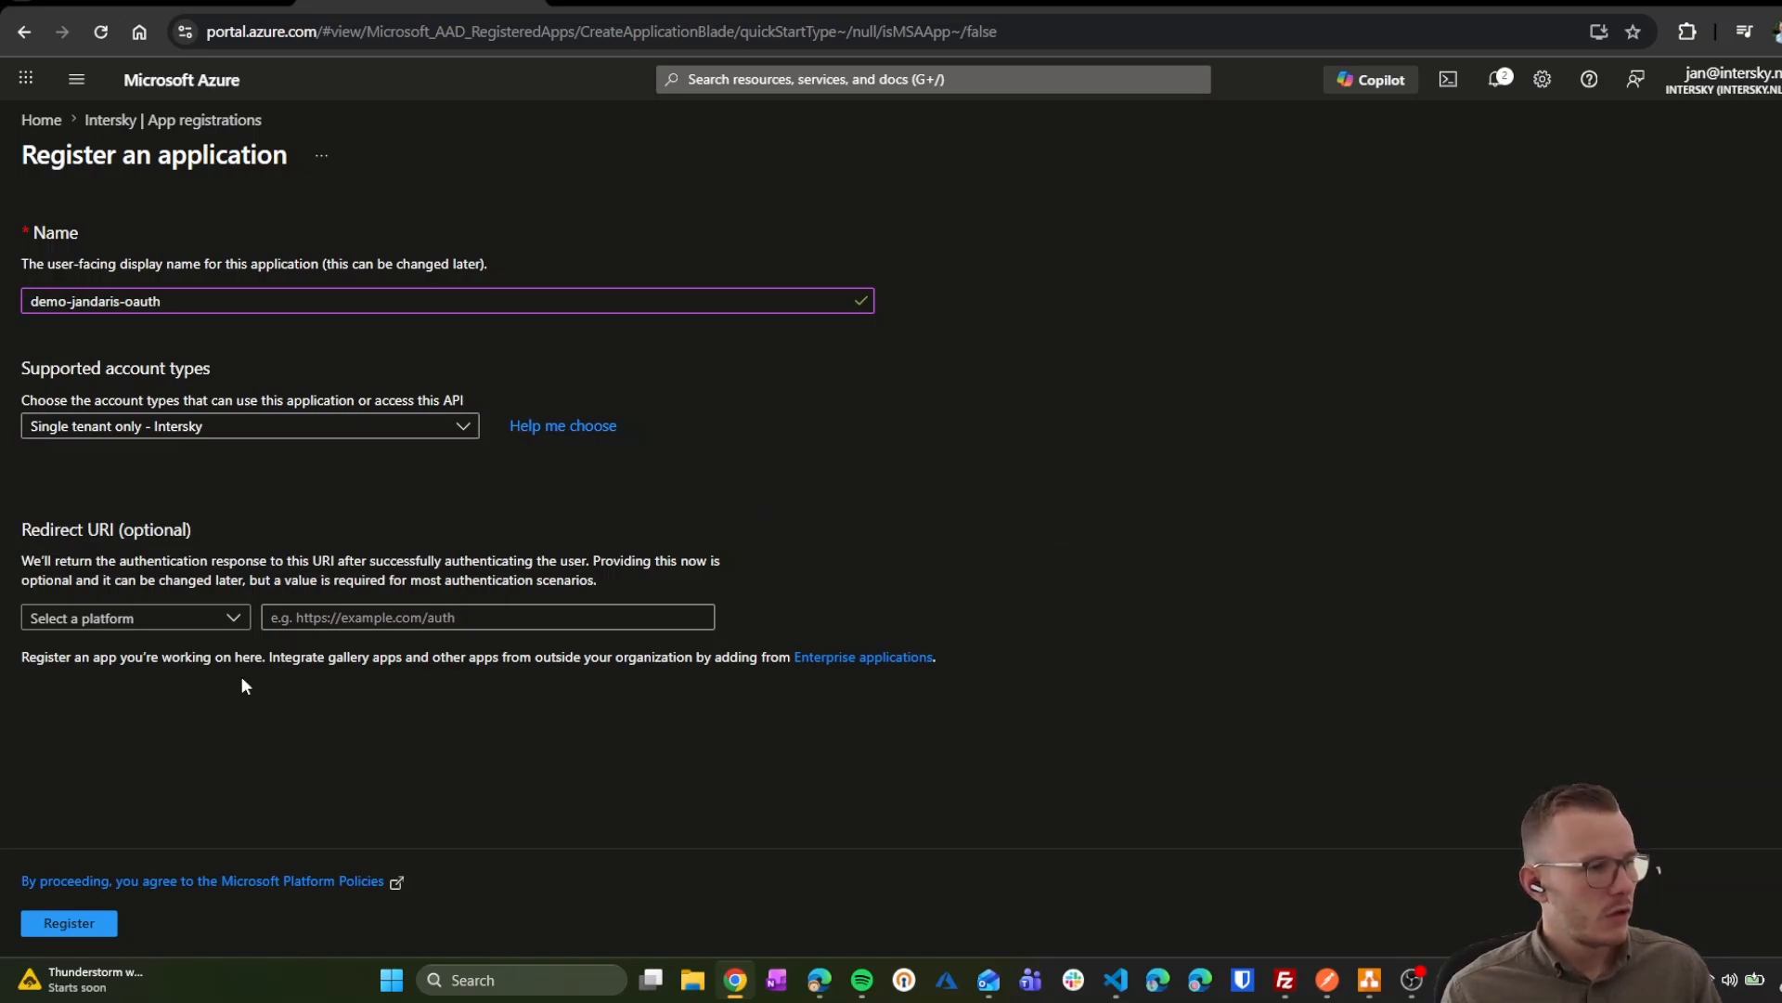
left_click(59, 928)
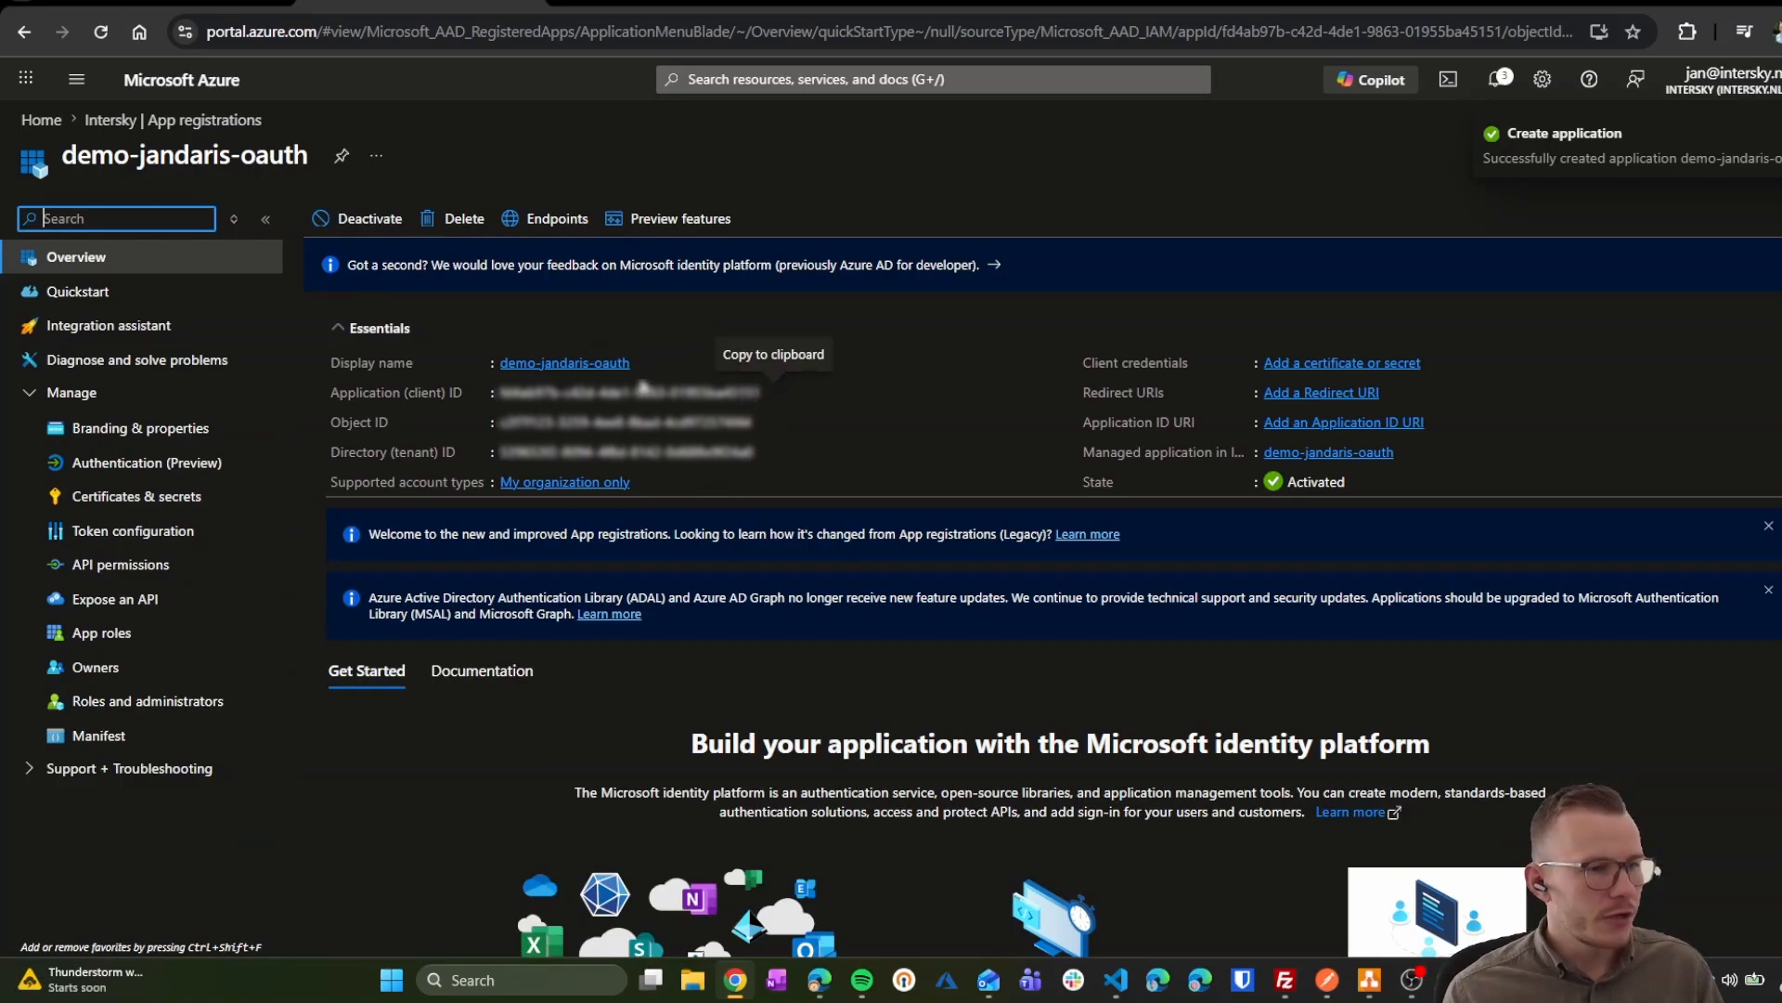
Step: Copy demo-jandaris-oauth's Application (client) ID and Directory (tenant) ID, then open Certificates & secrets
left_click(774, 392)
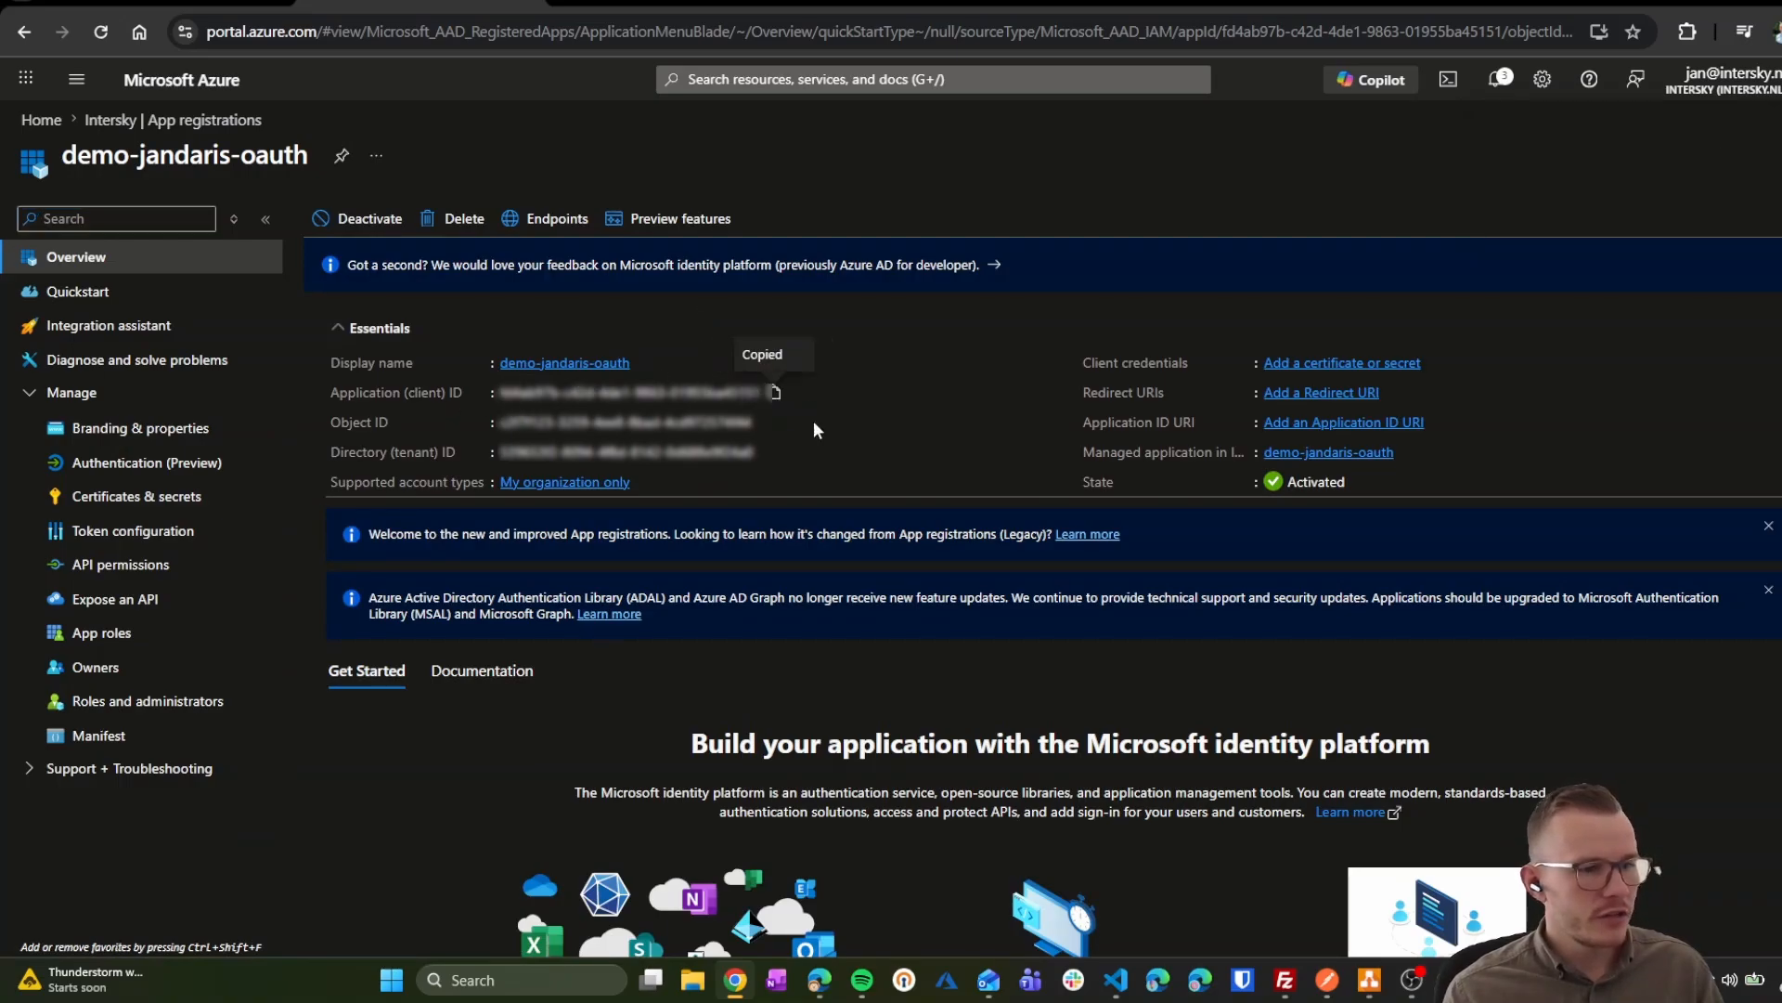
left_click(1455, 981)
left_click_drag(1503, 293, 1781, 320)
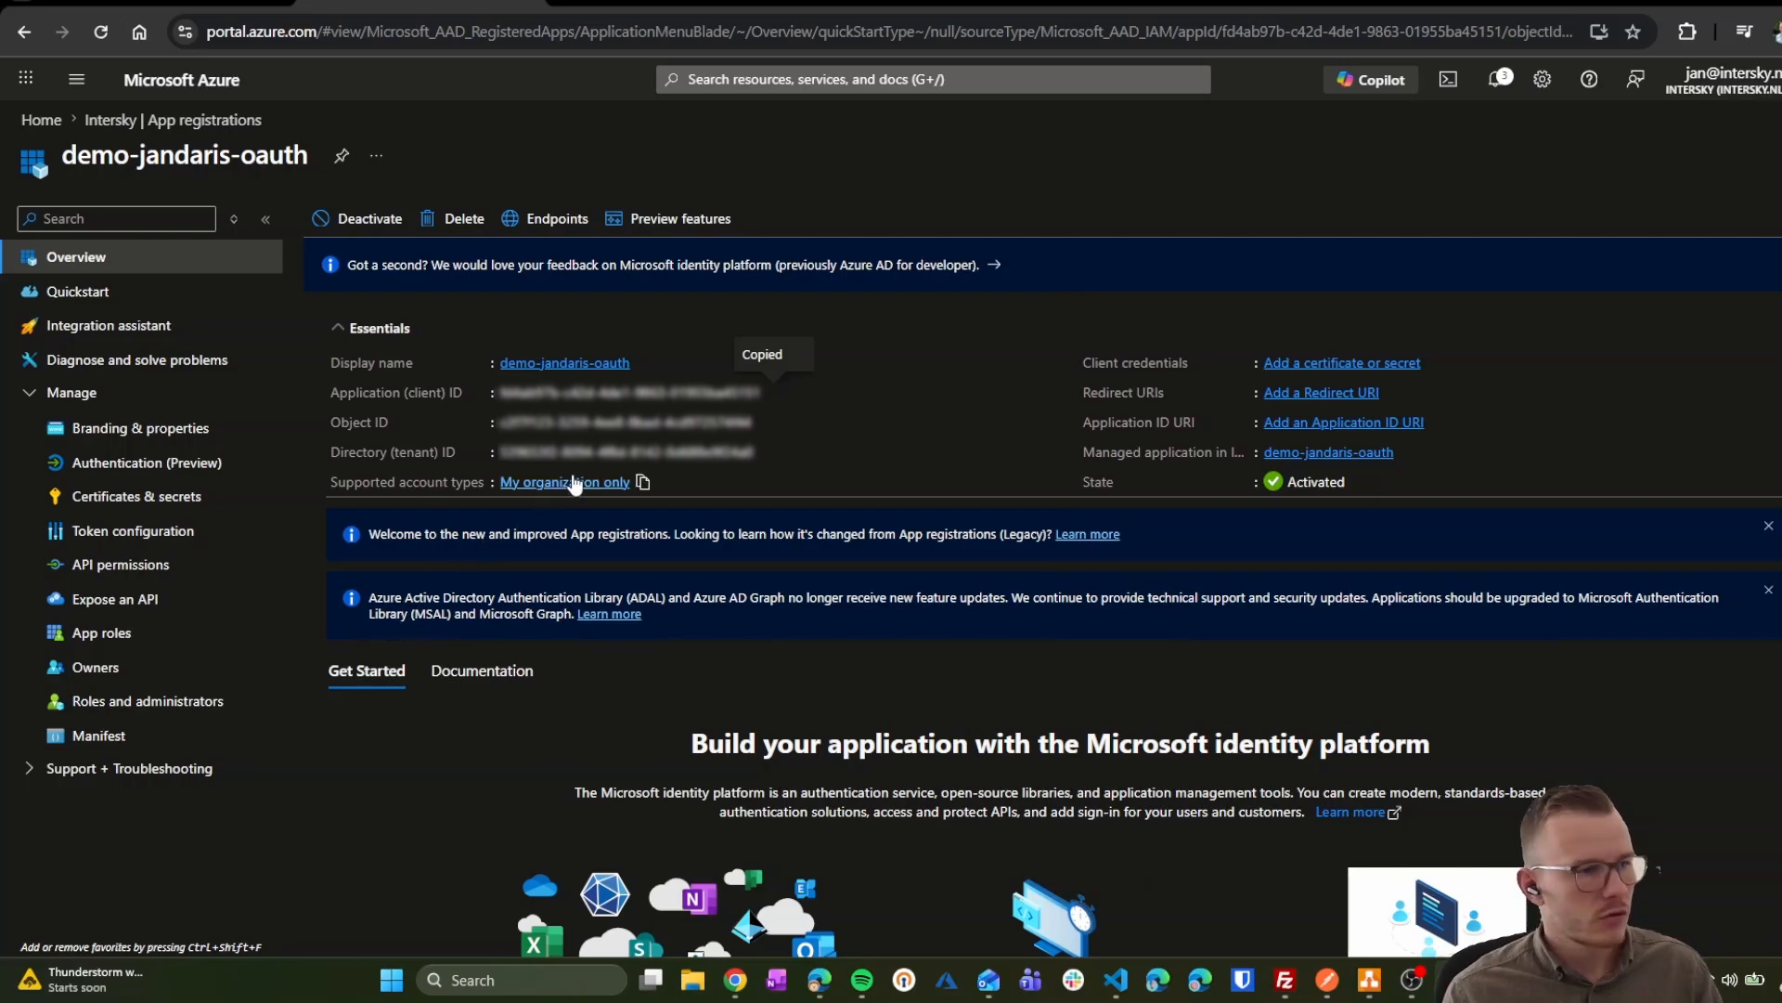
left_click(765, 454)
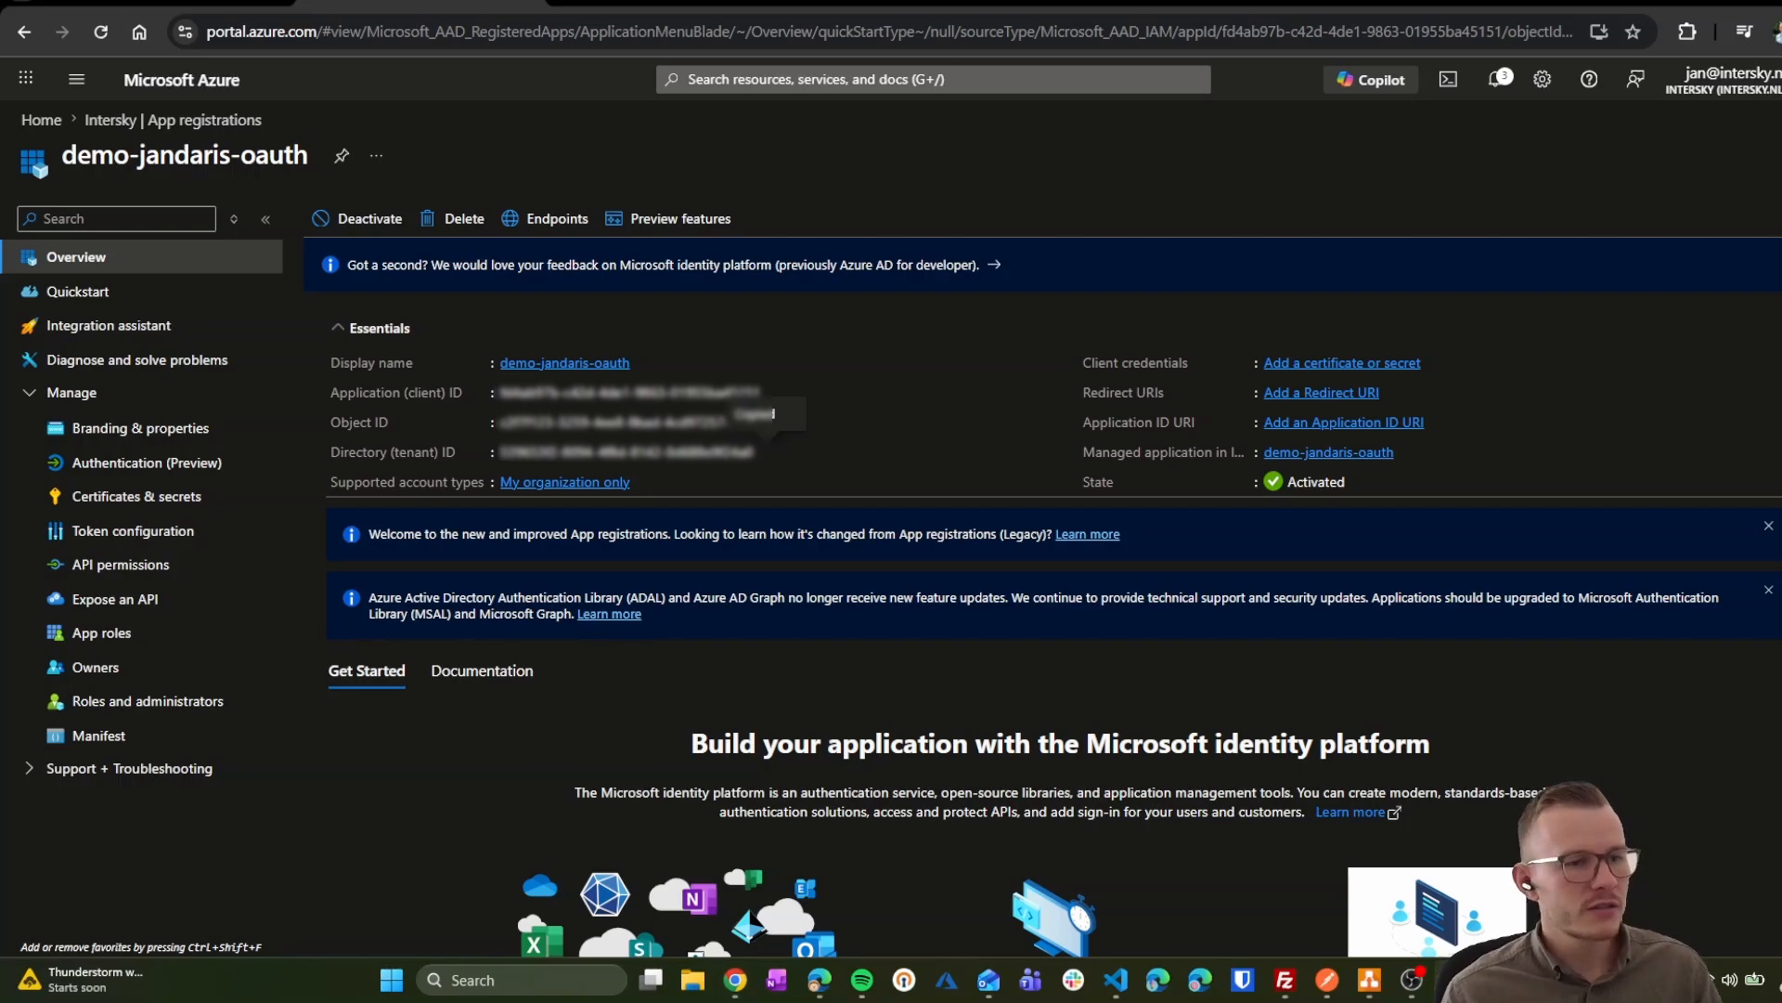
left_click(131, 511)
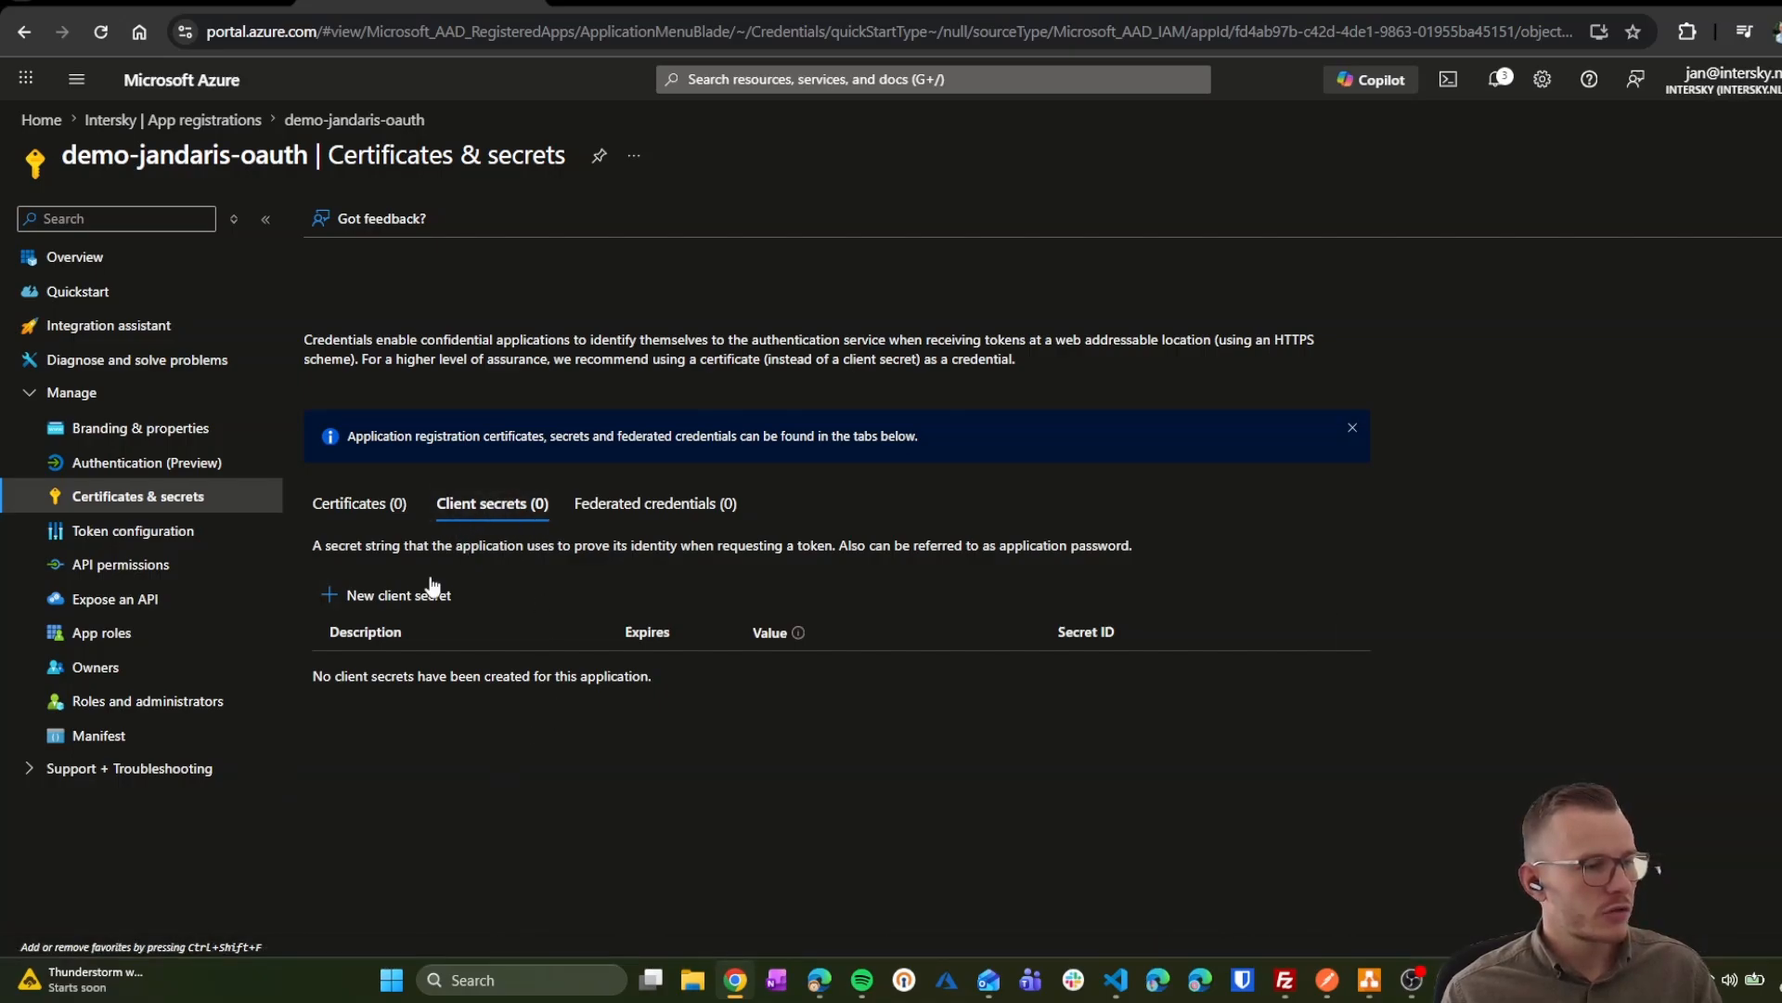
Step: Add client secret 'apim-secret' expiring 12/6/2026 and copy its value
left_click(375, 595)
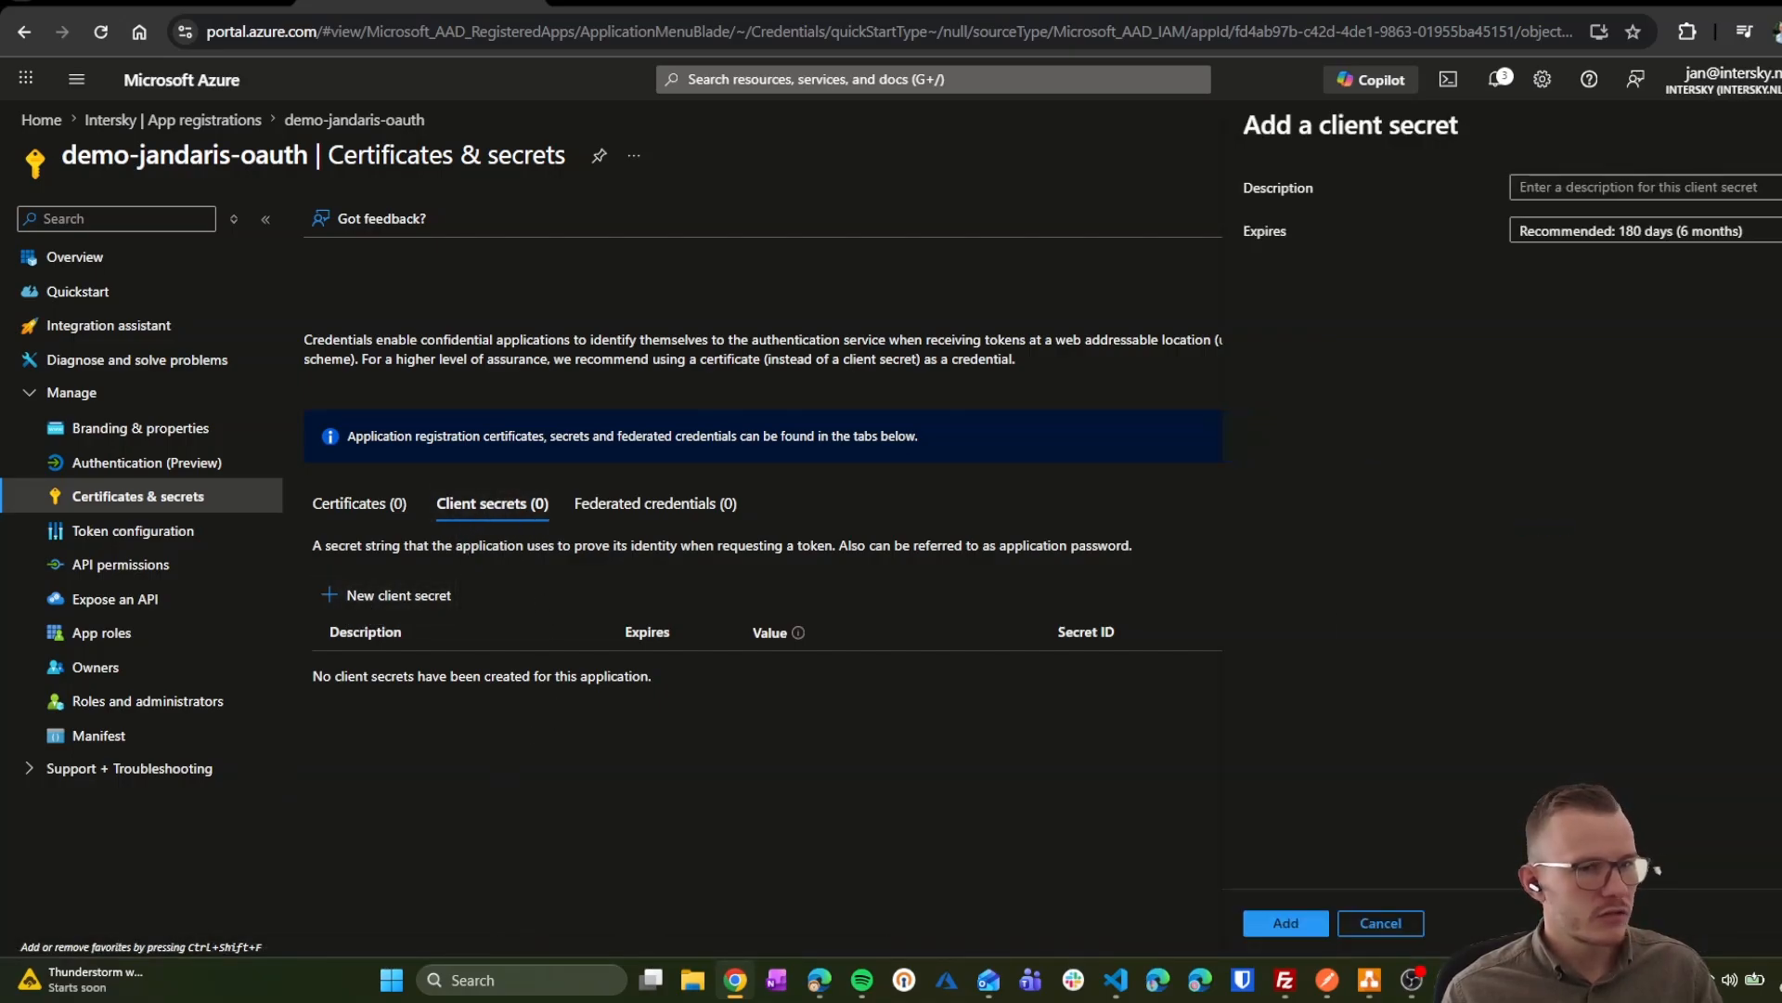
left_click(1644, 189)
type("apim-")
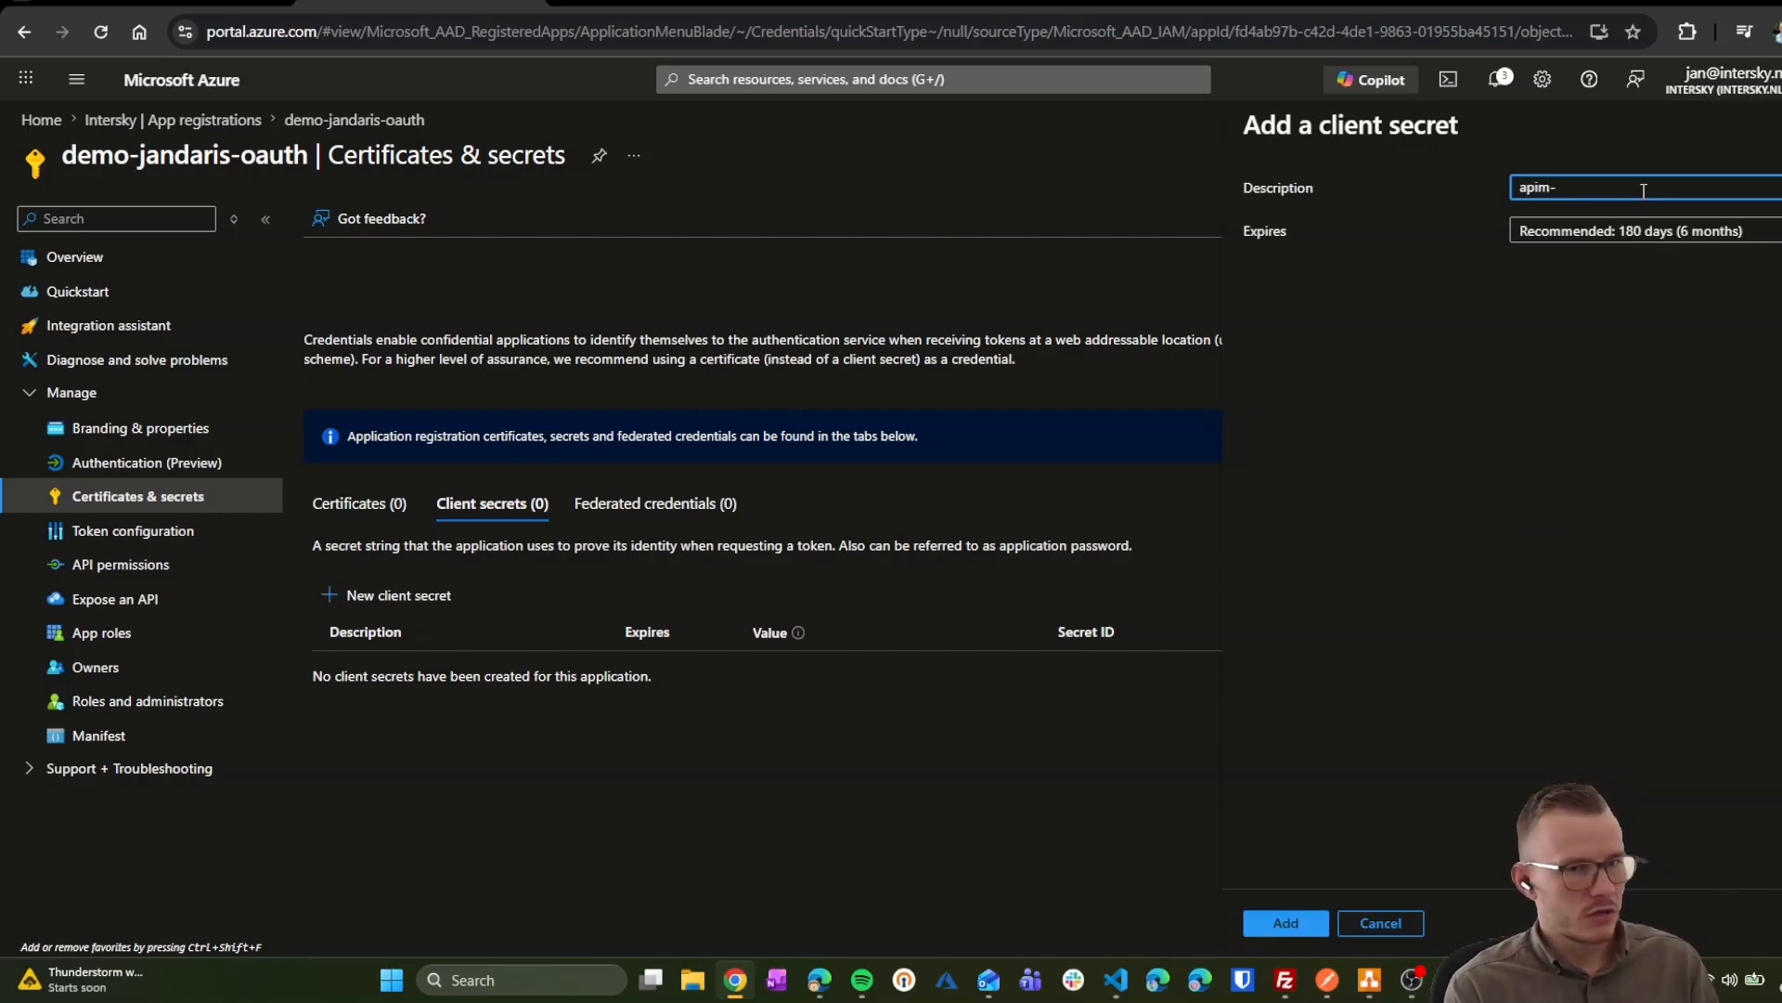
type("secret")
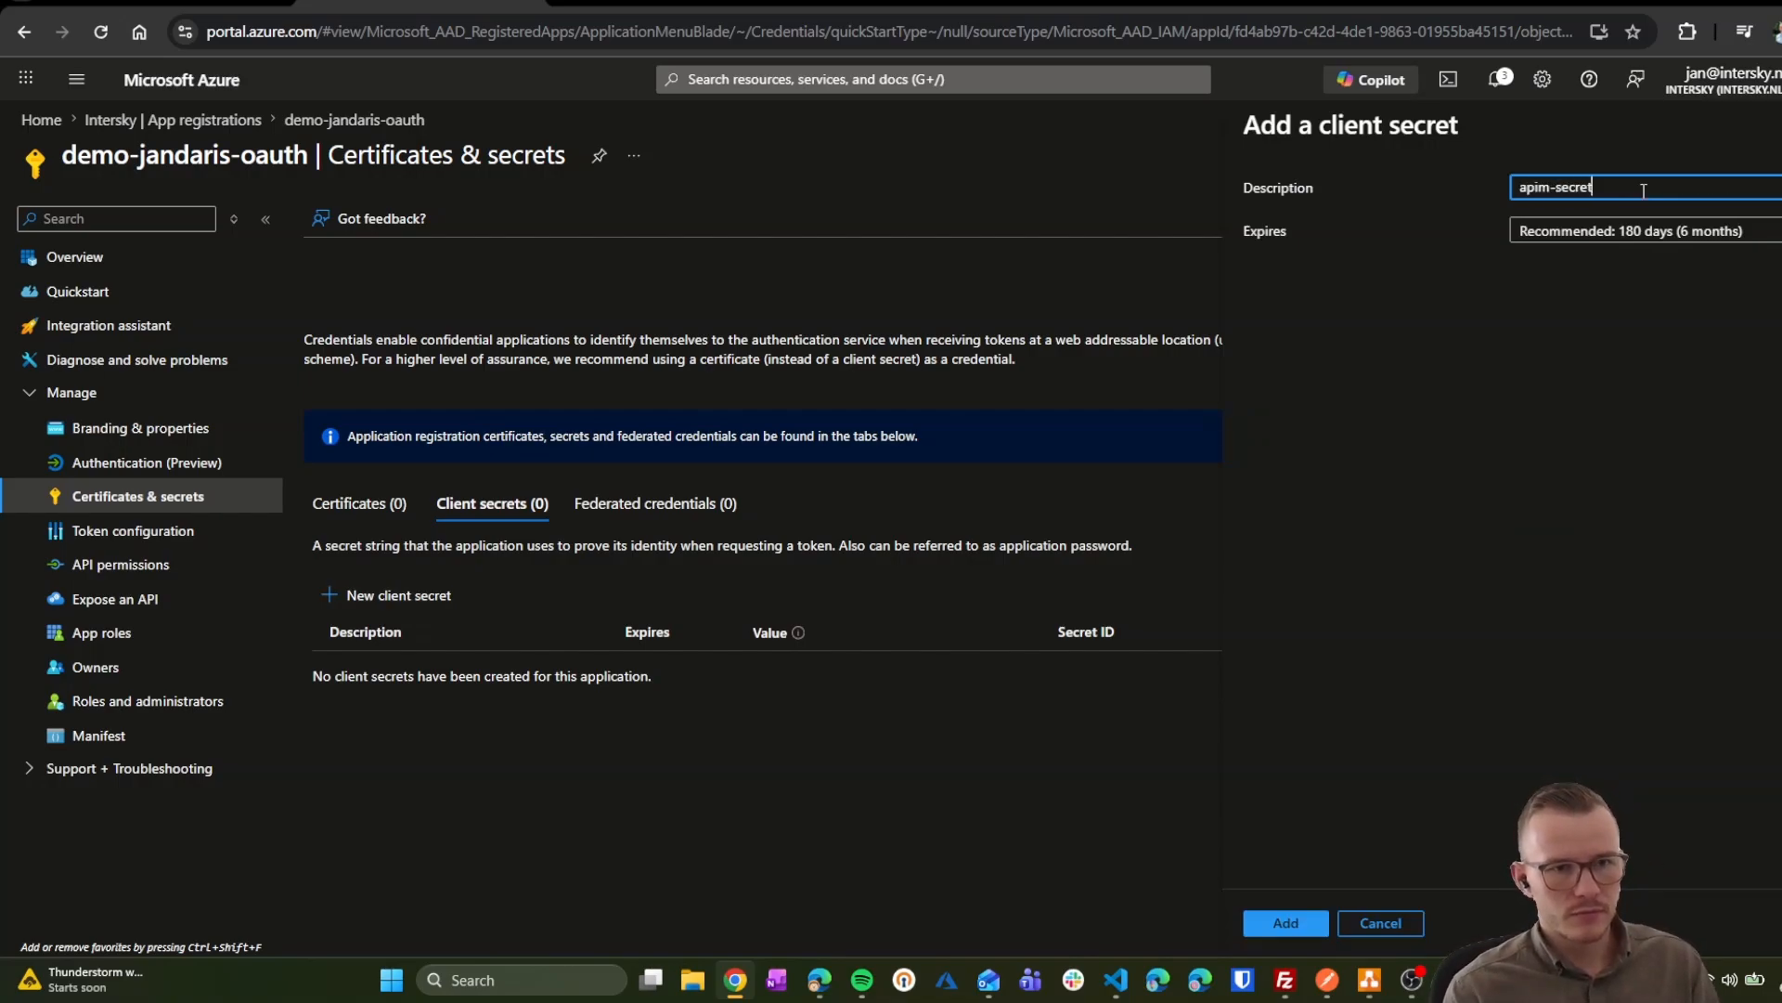
left_click(1306, 924)
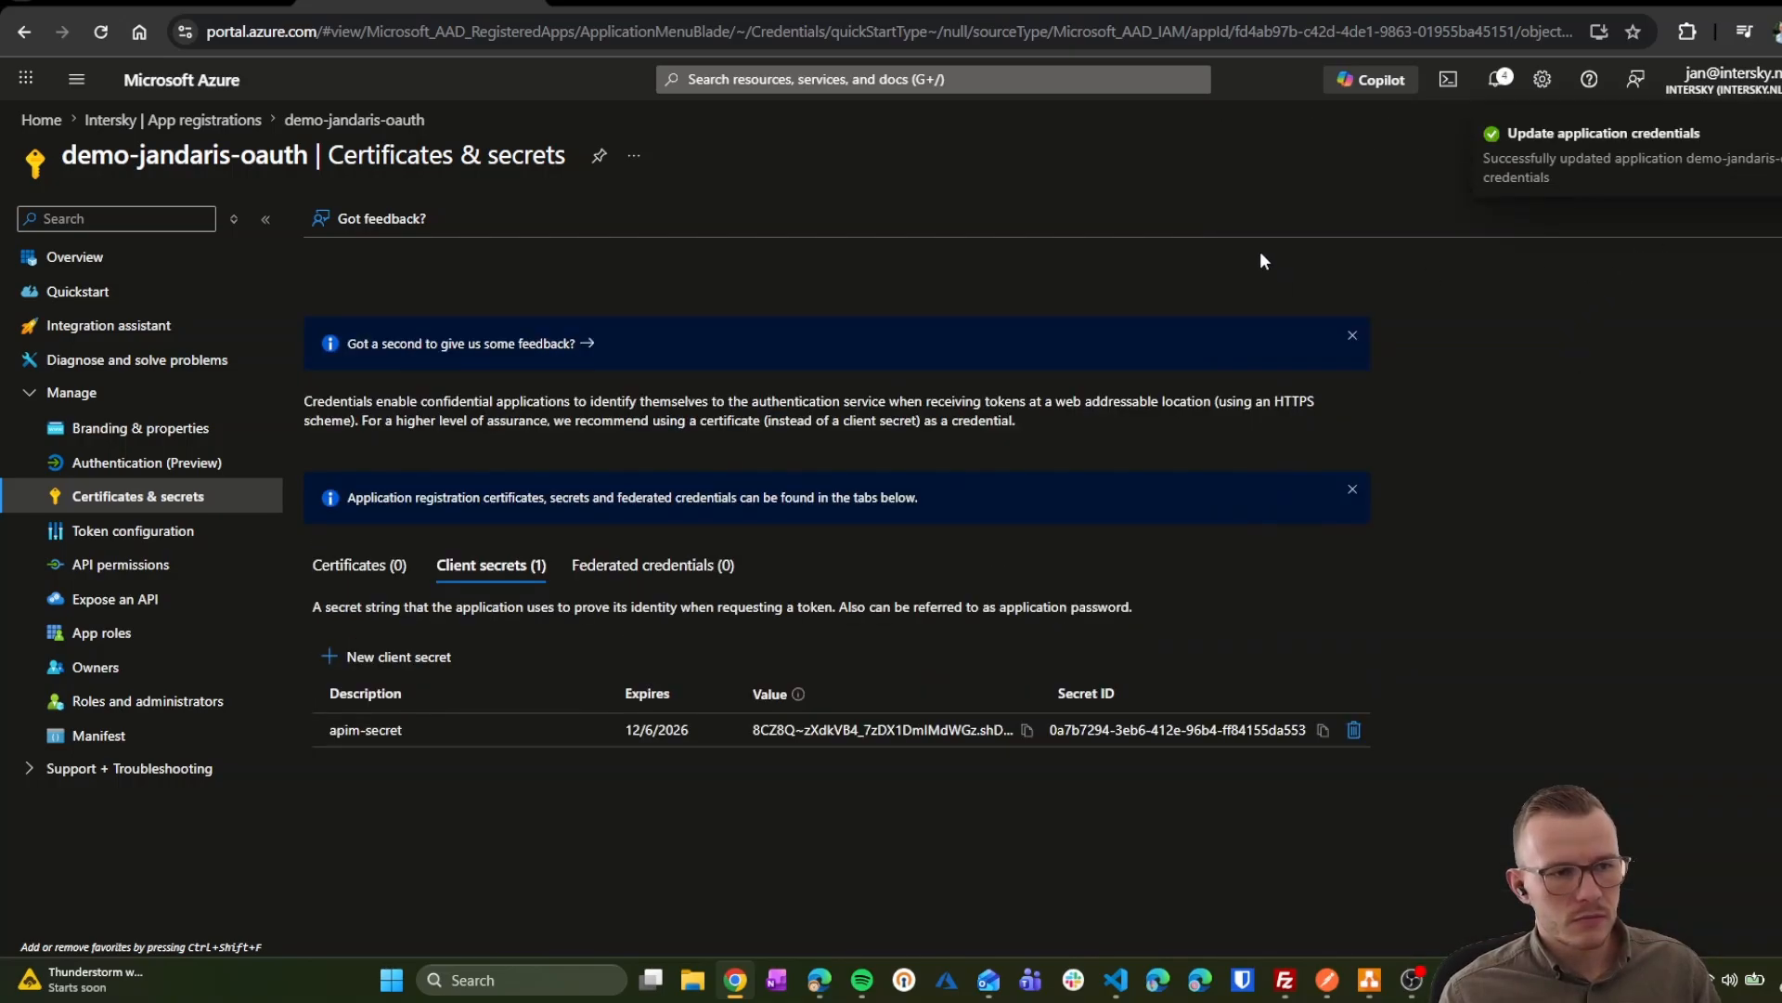
left_click(1026, 730)
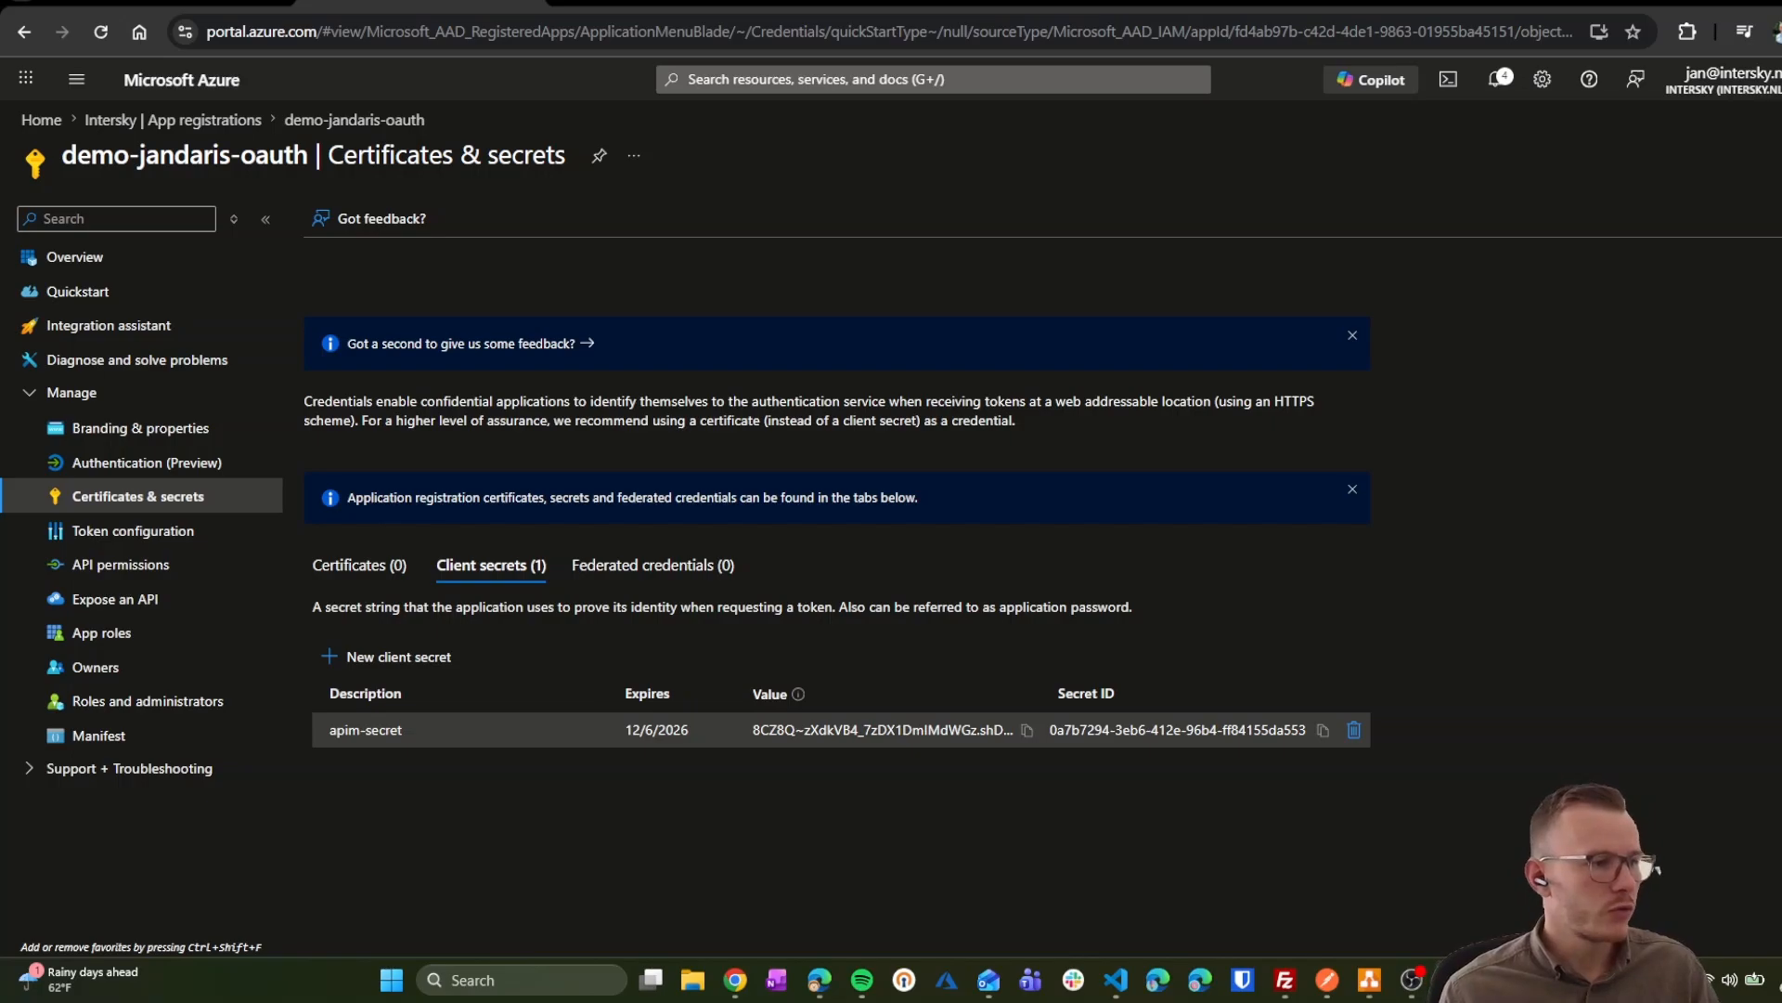
Step: Accept the suggested Application ID URI and name the new scope 'default'
left_click(113, 609)
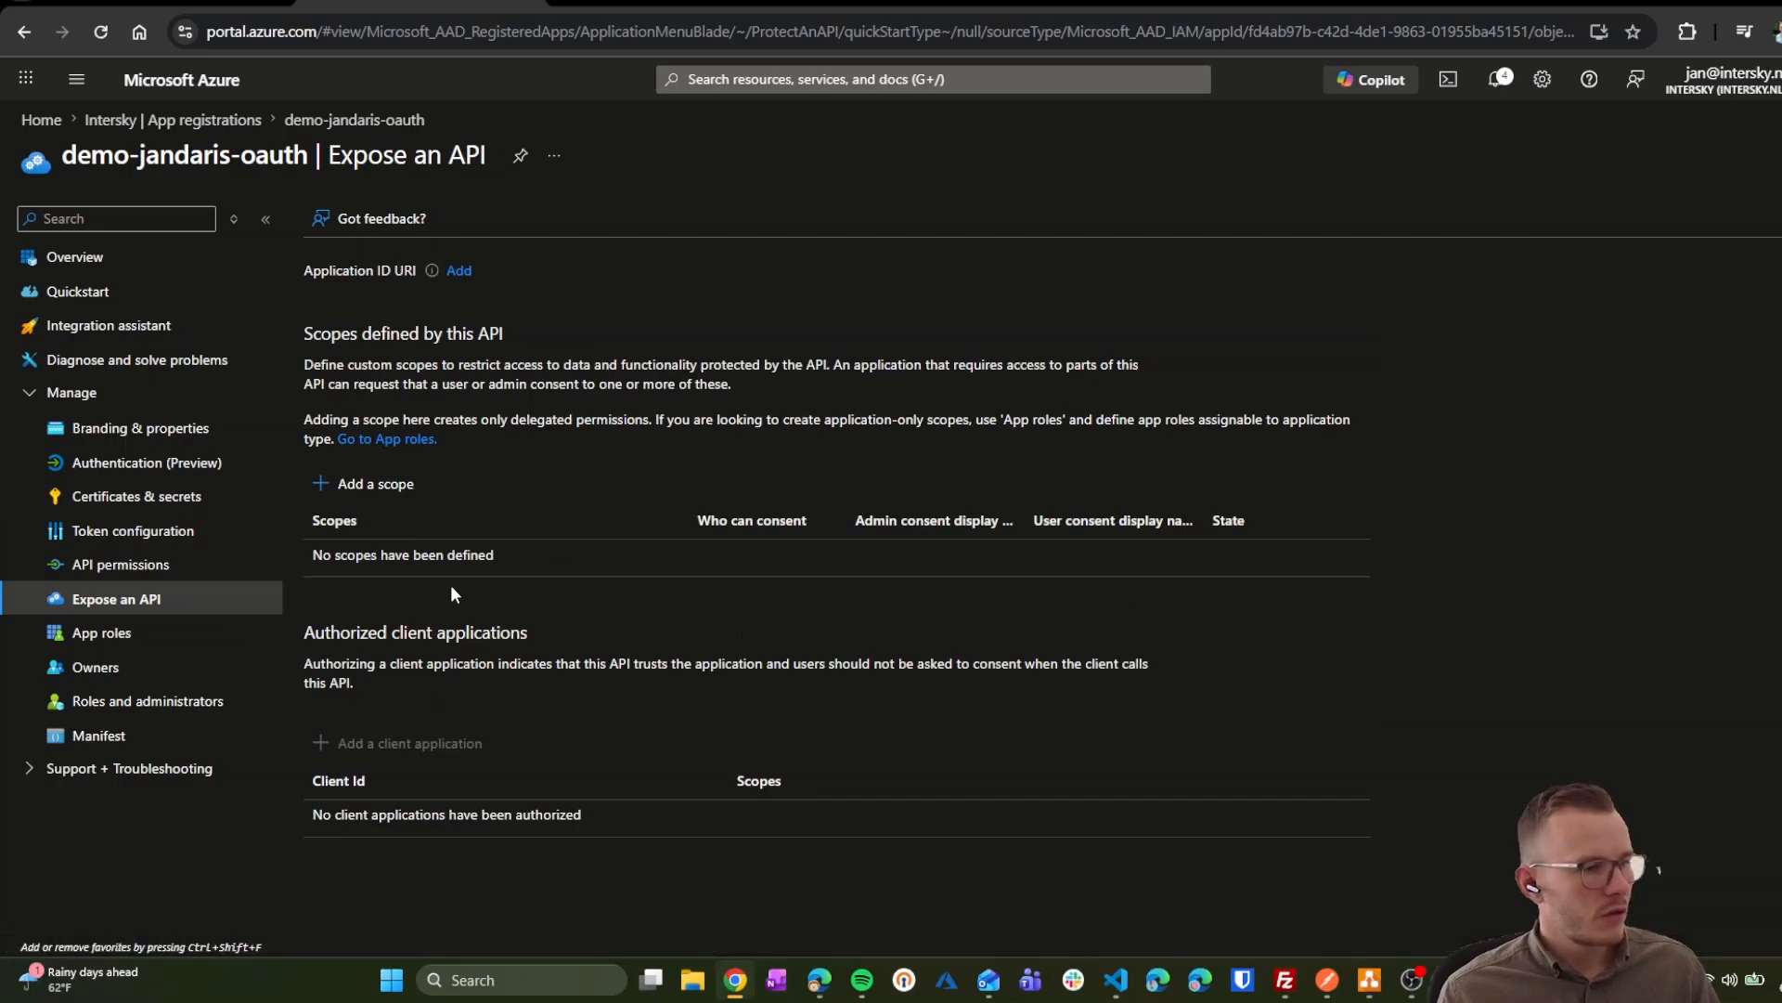
left_click(346, 484)
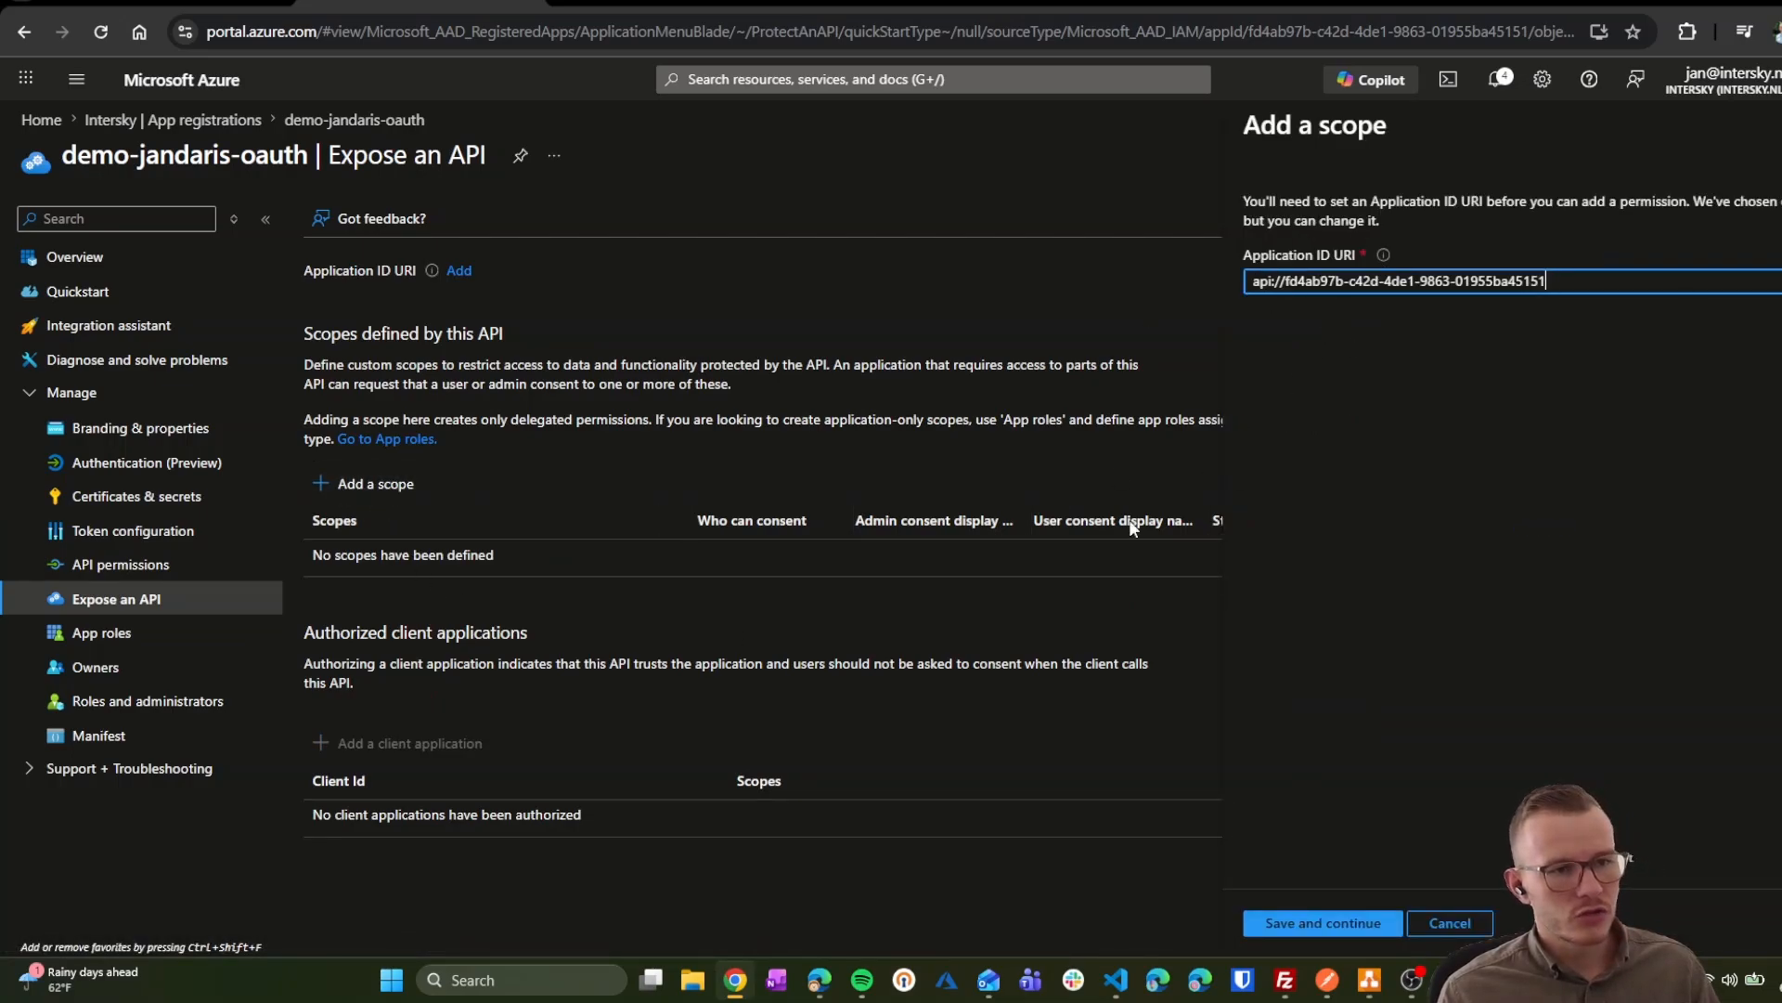
left_click(1322, 923)
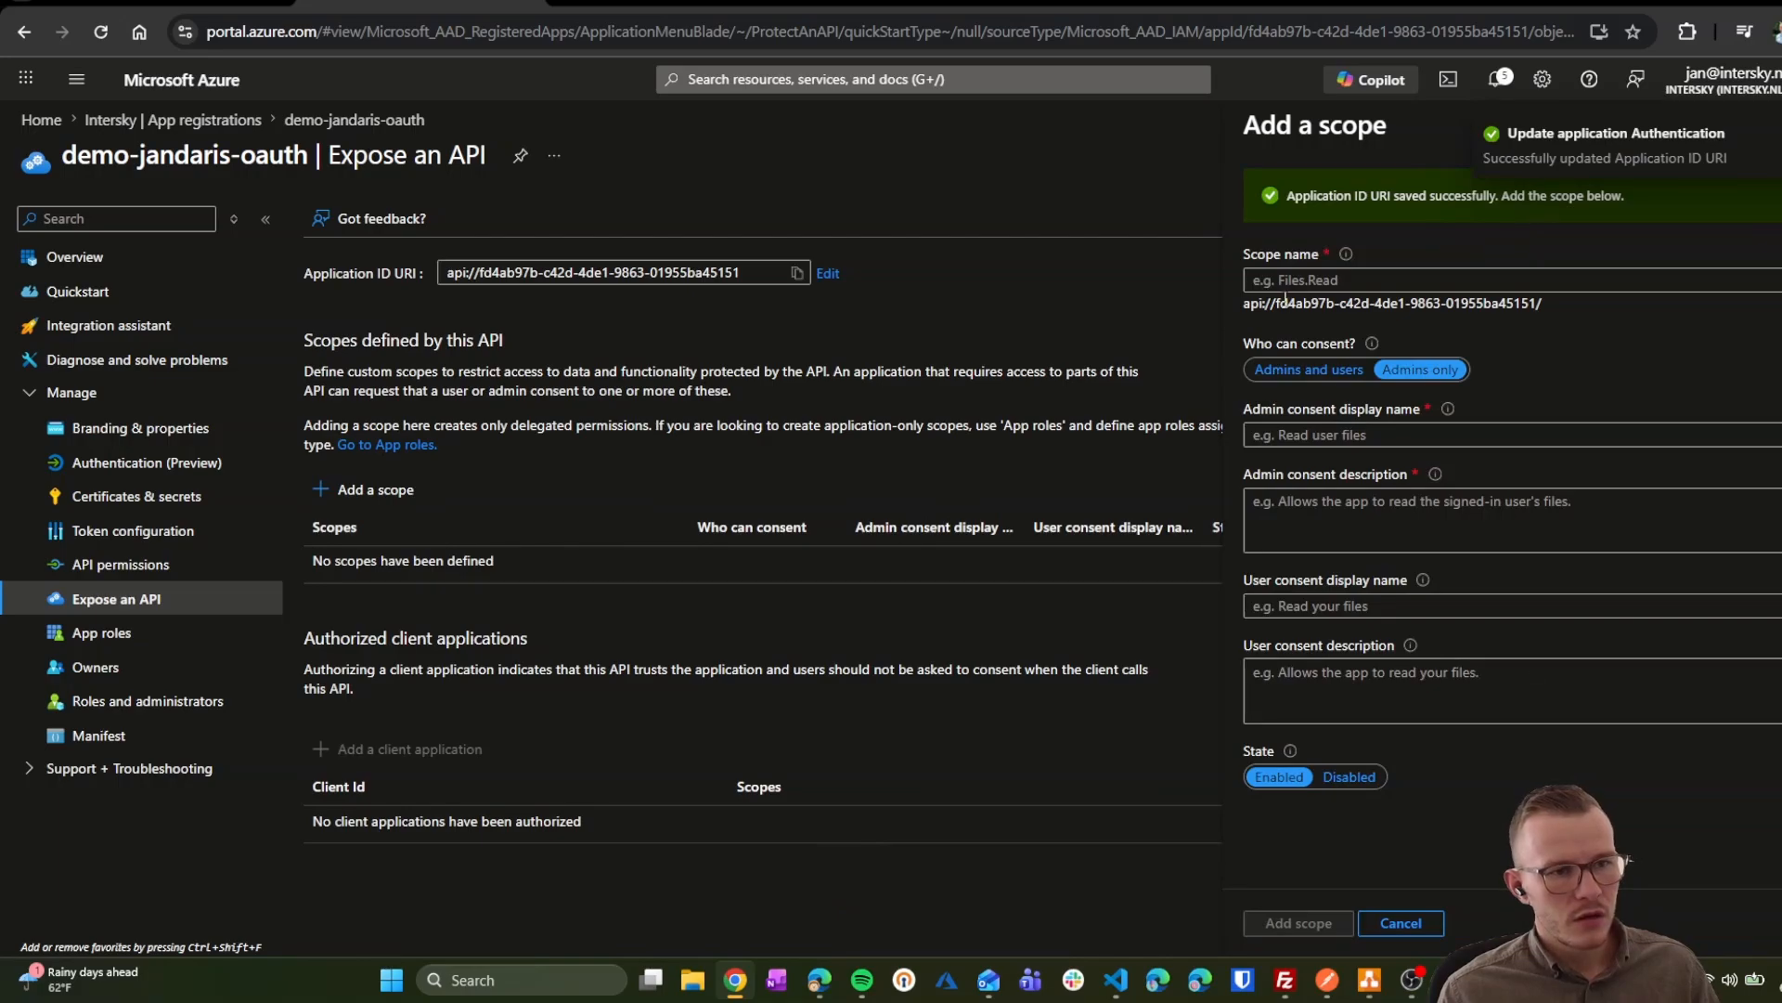
left_click(1599, 288)
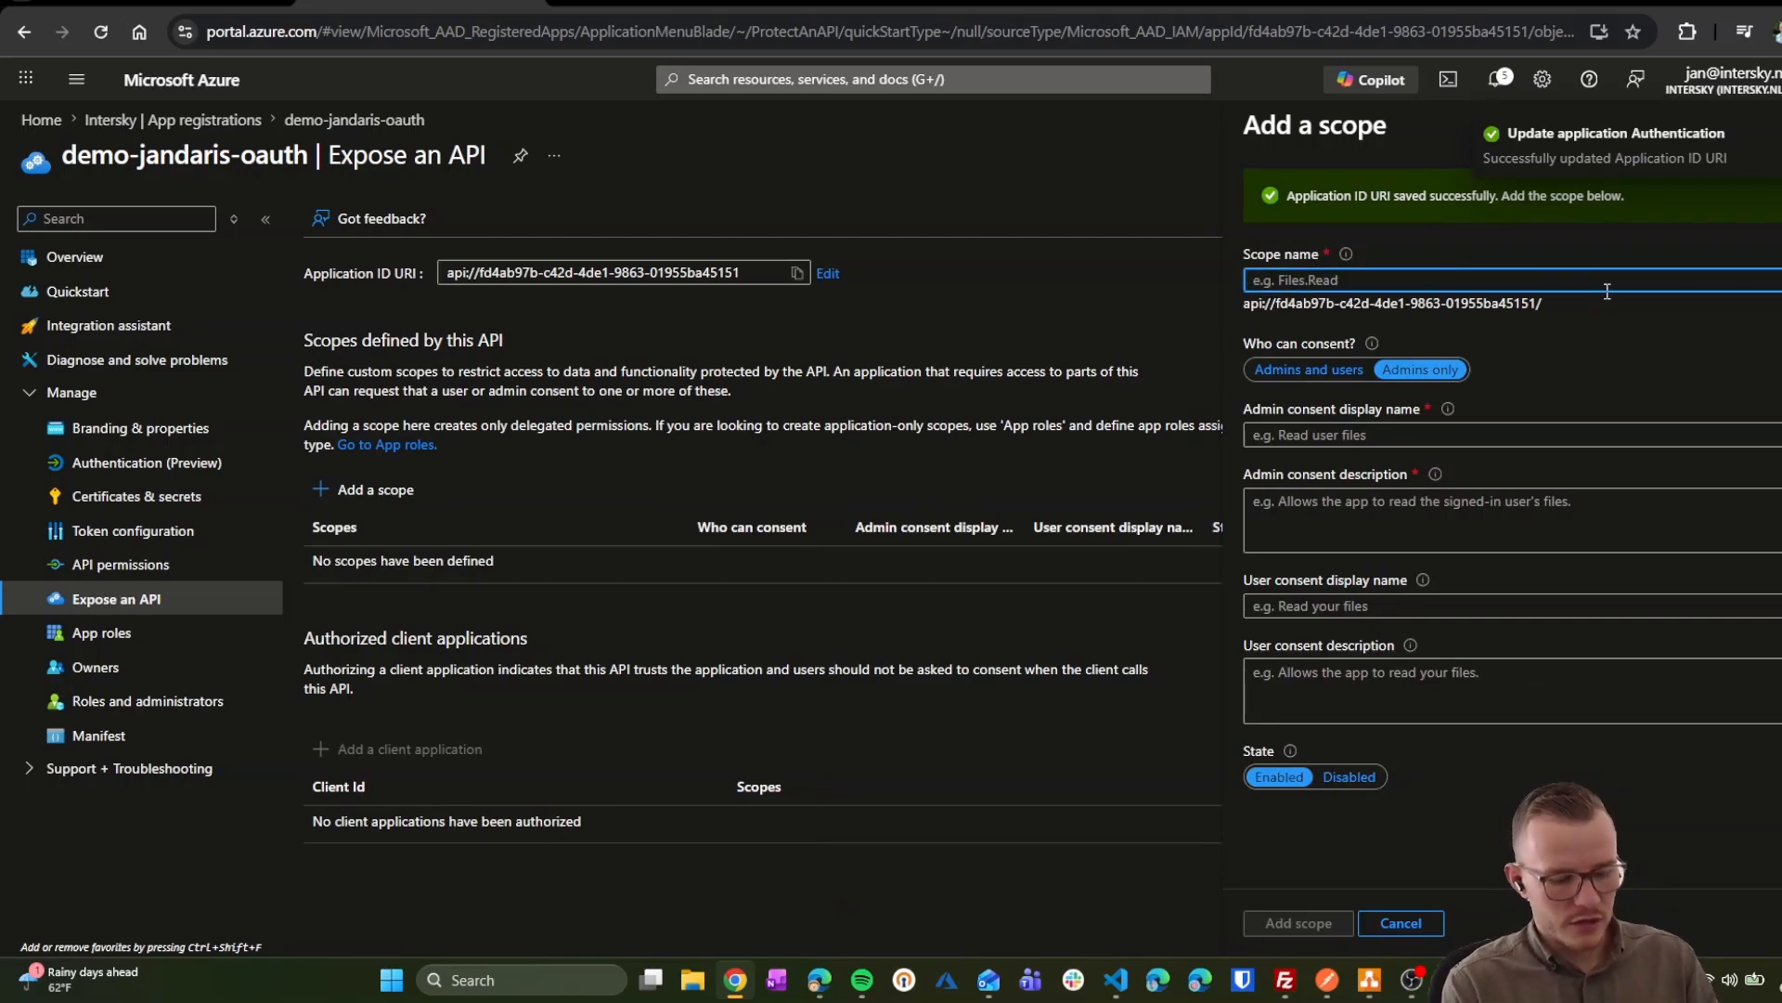
type("default")
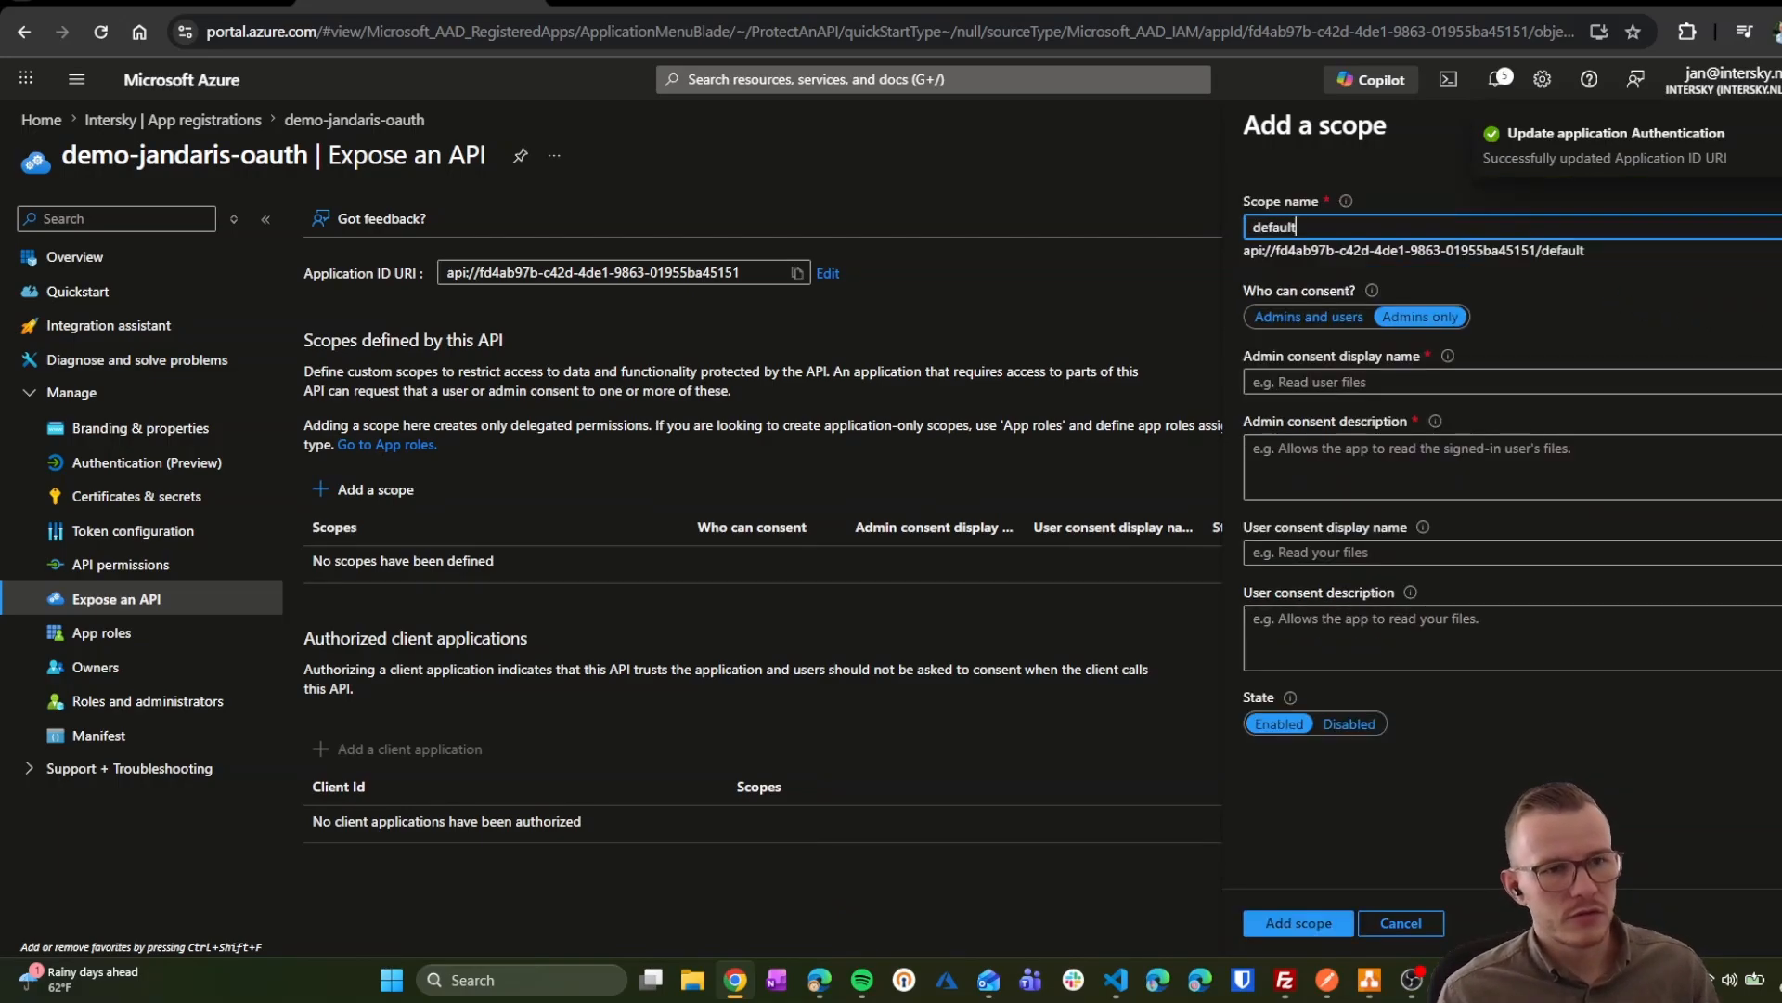
left_click(1375, 379)
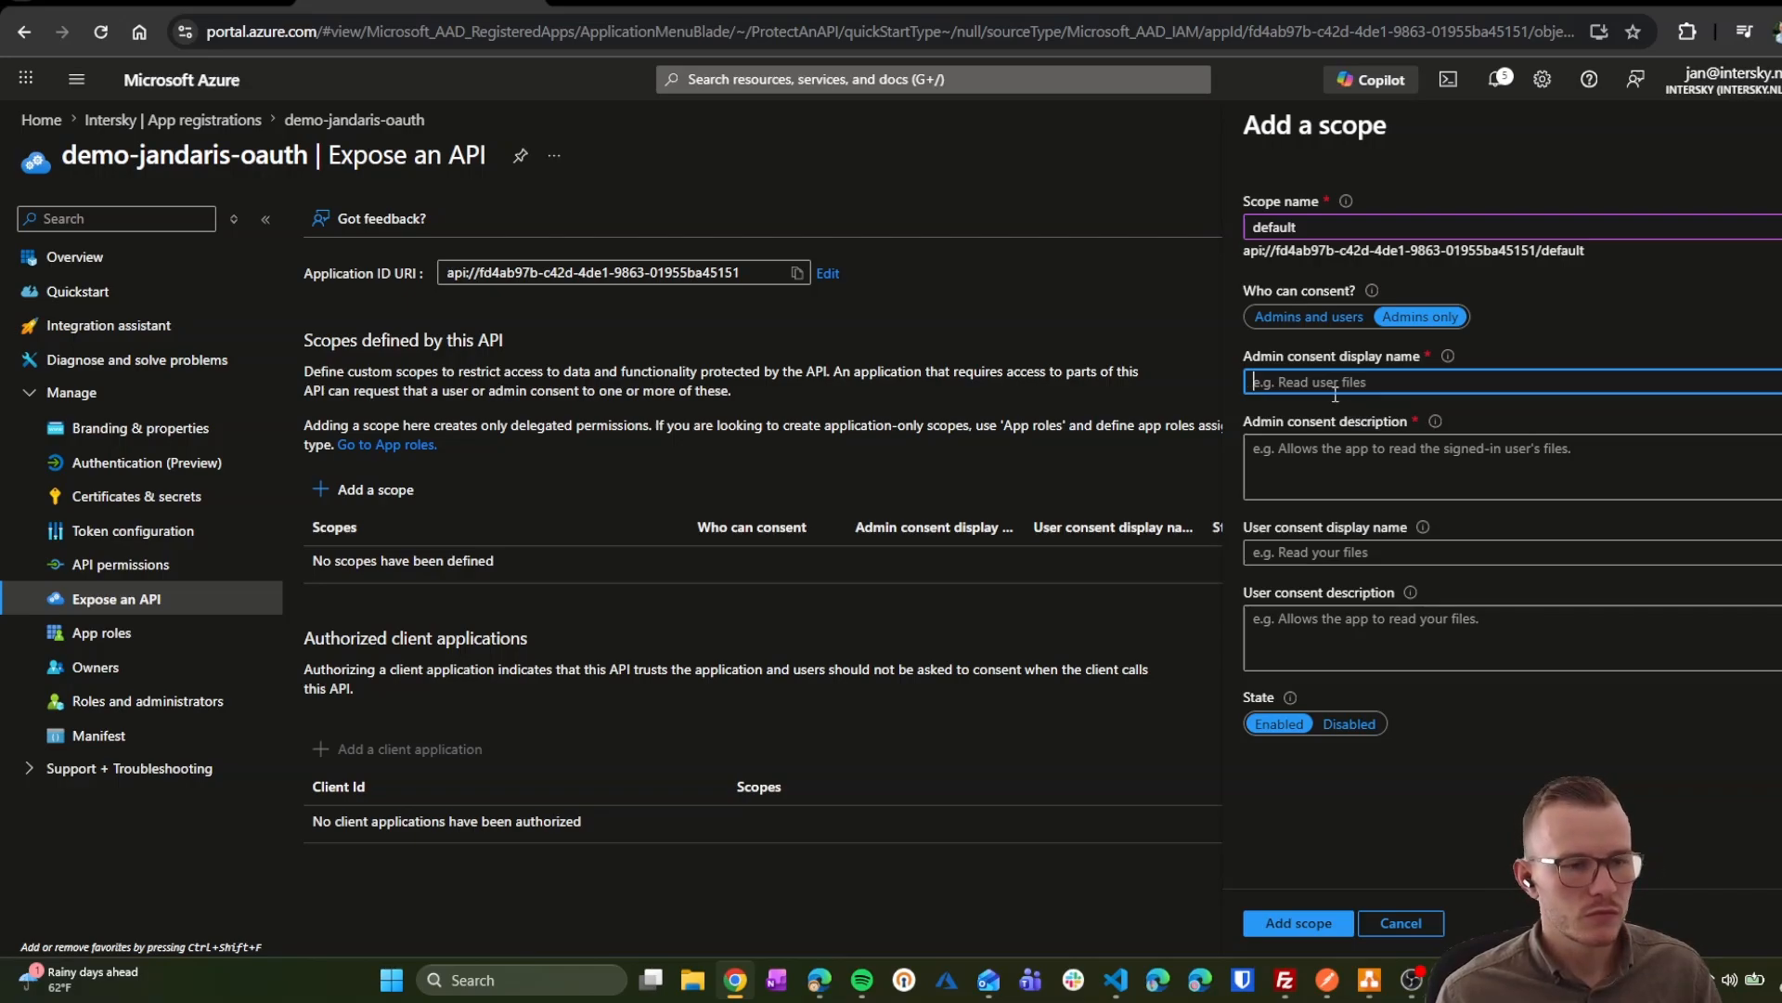
Step: Use 'default' for all consent names and descriptions, add the scope, and copy its URI
key("shift+Tab")
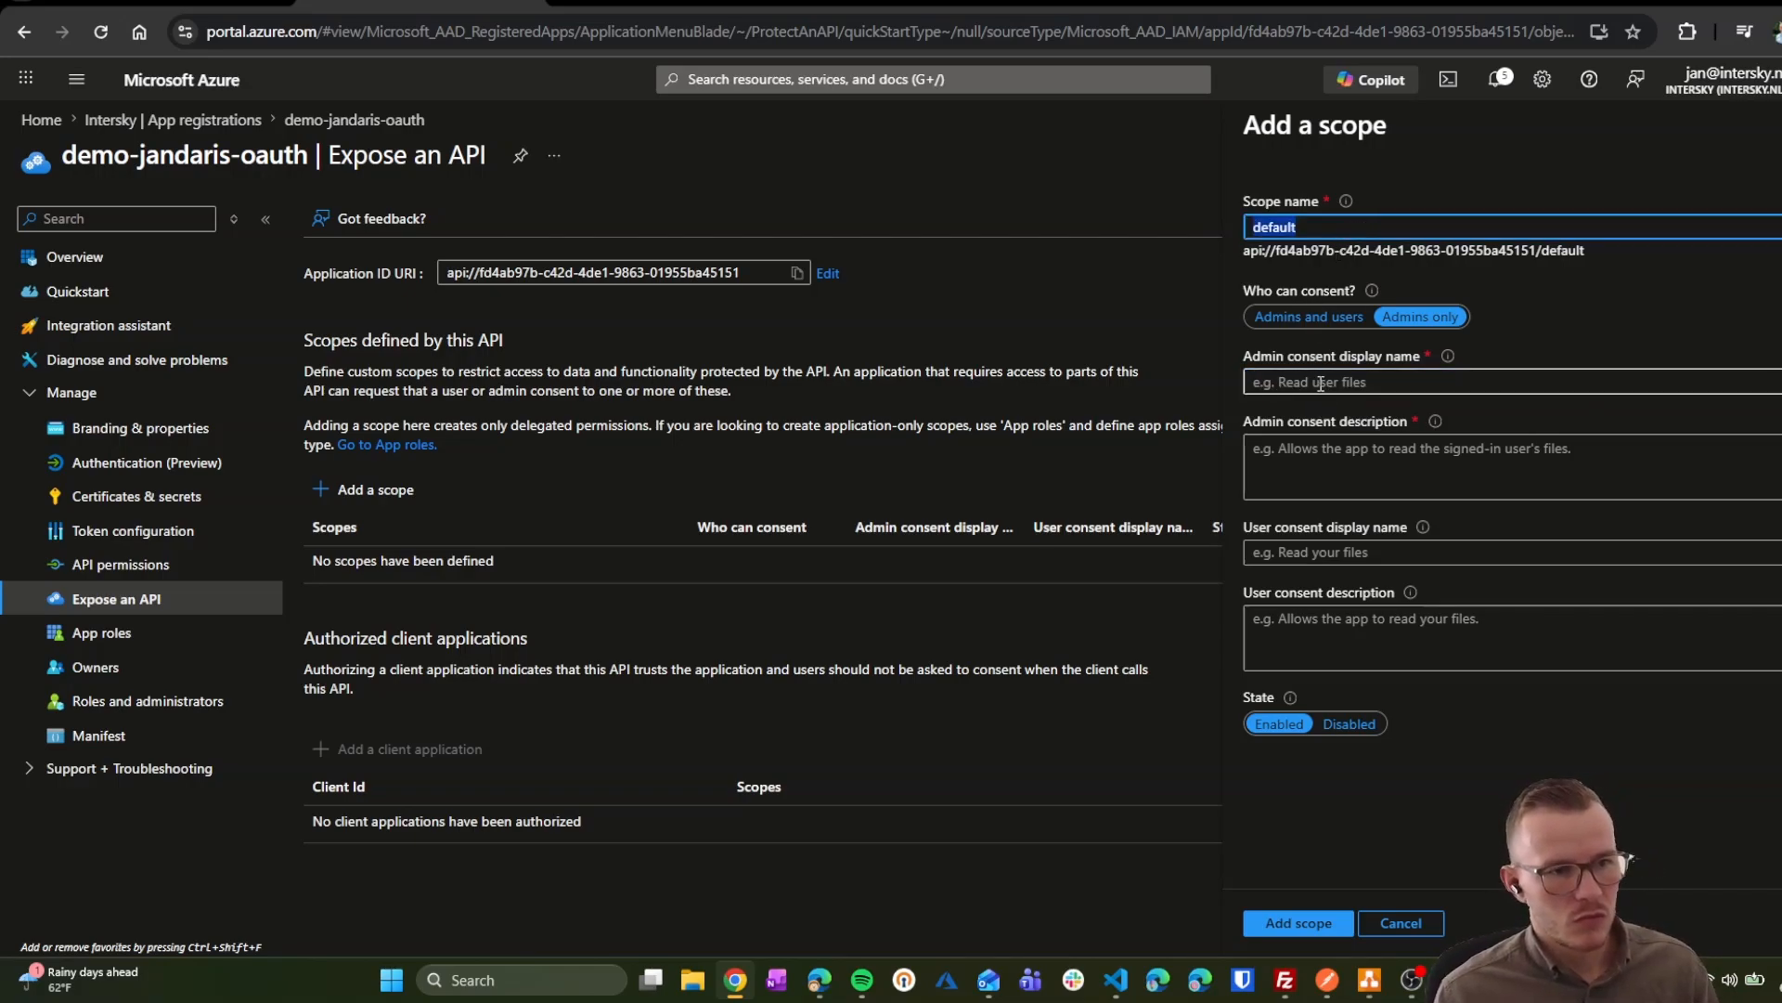
key("ctrl+c")
key("Tab")
key("ctrl+v")
key("Tab")
key("ctrl+v")
left_click(1321, 554)
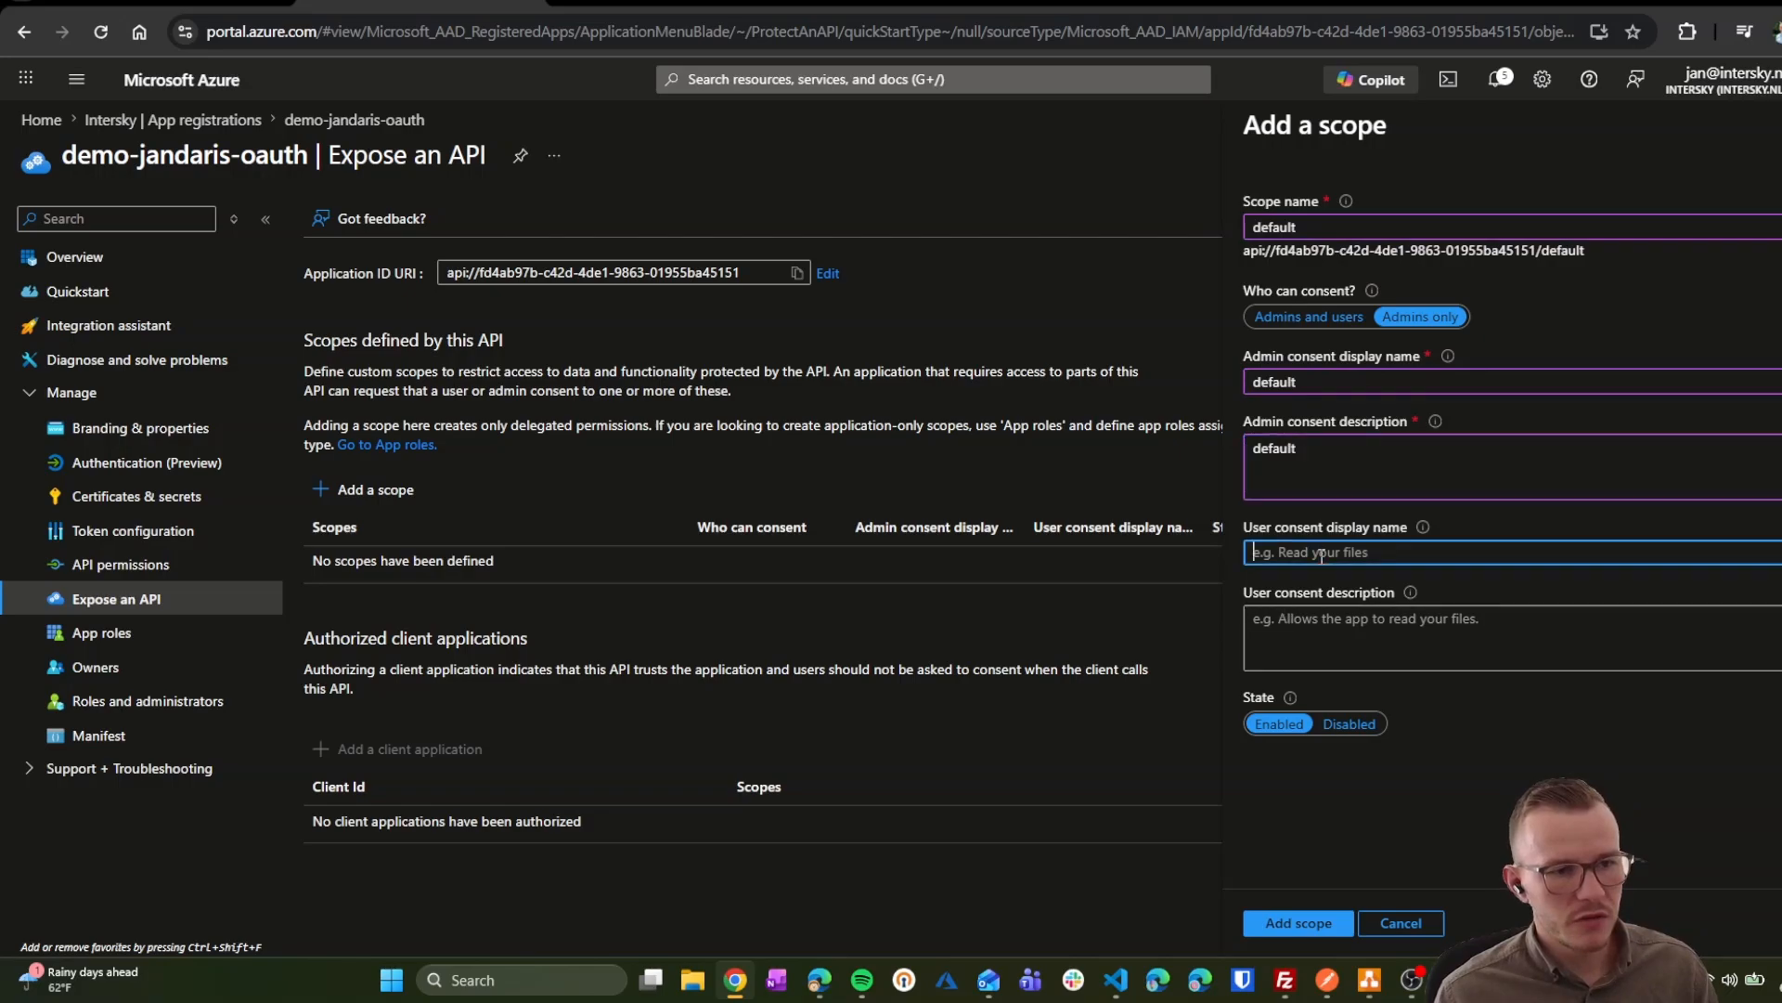
key("ctrl+v")
key("Tab")
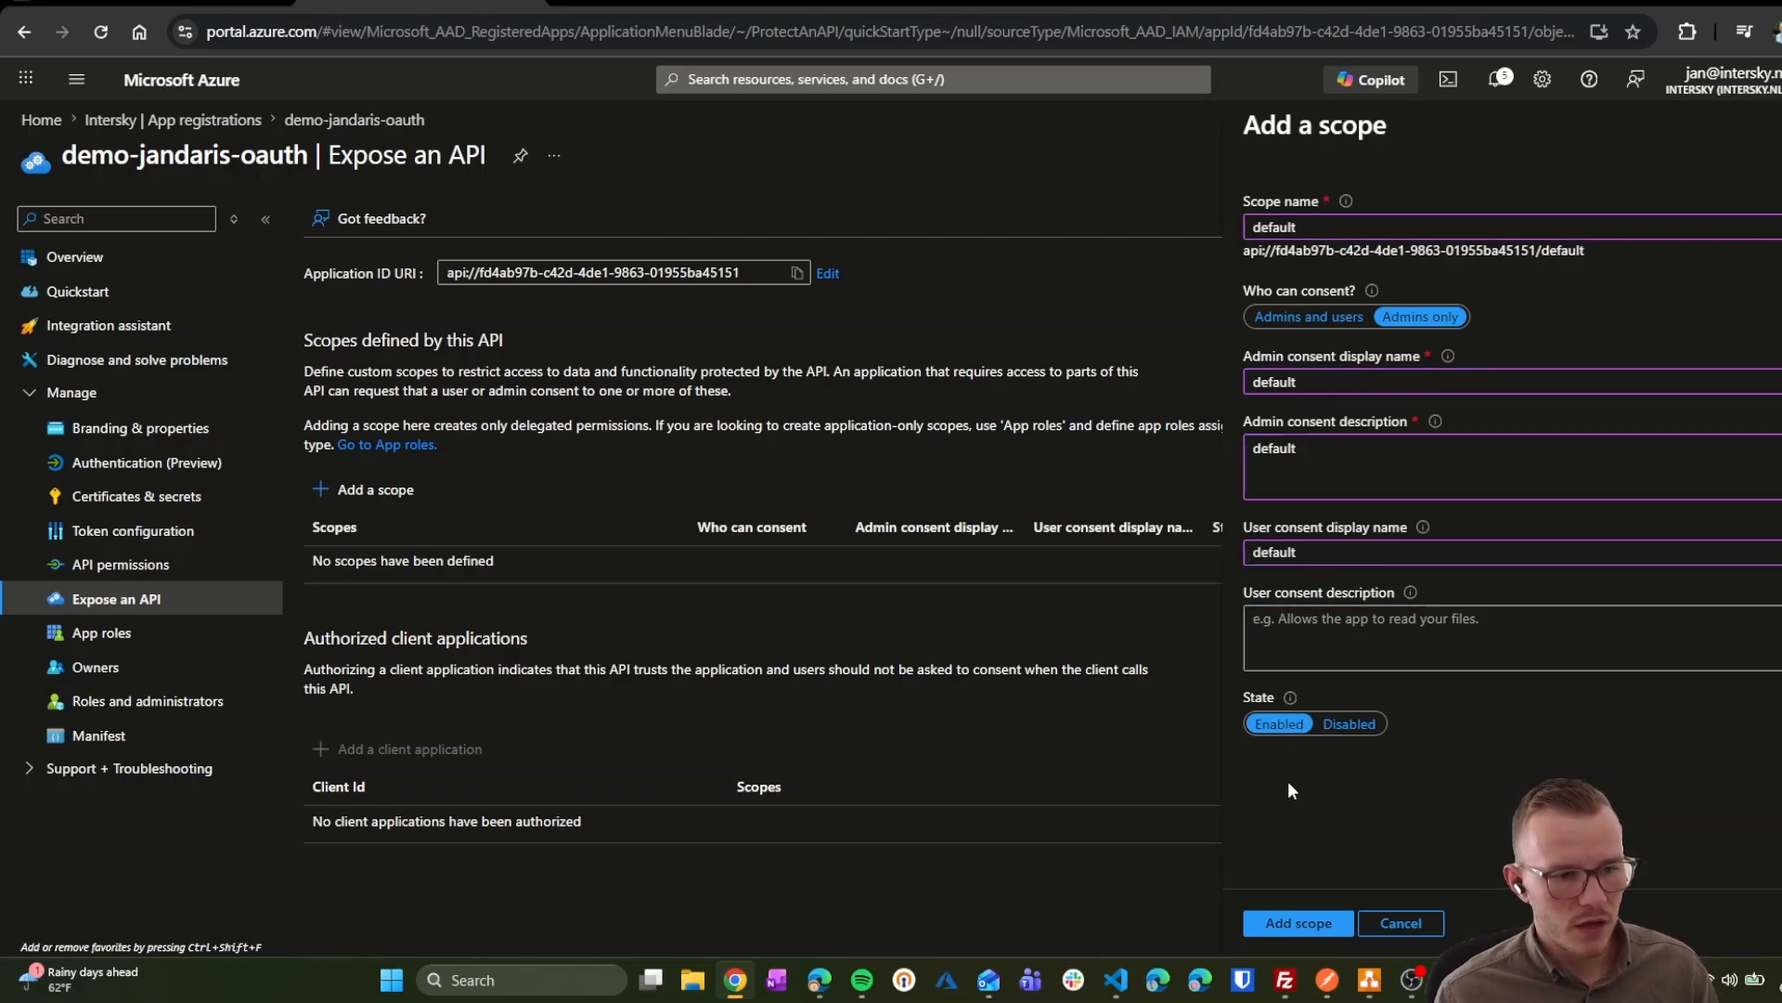
left_click(1299, 923)
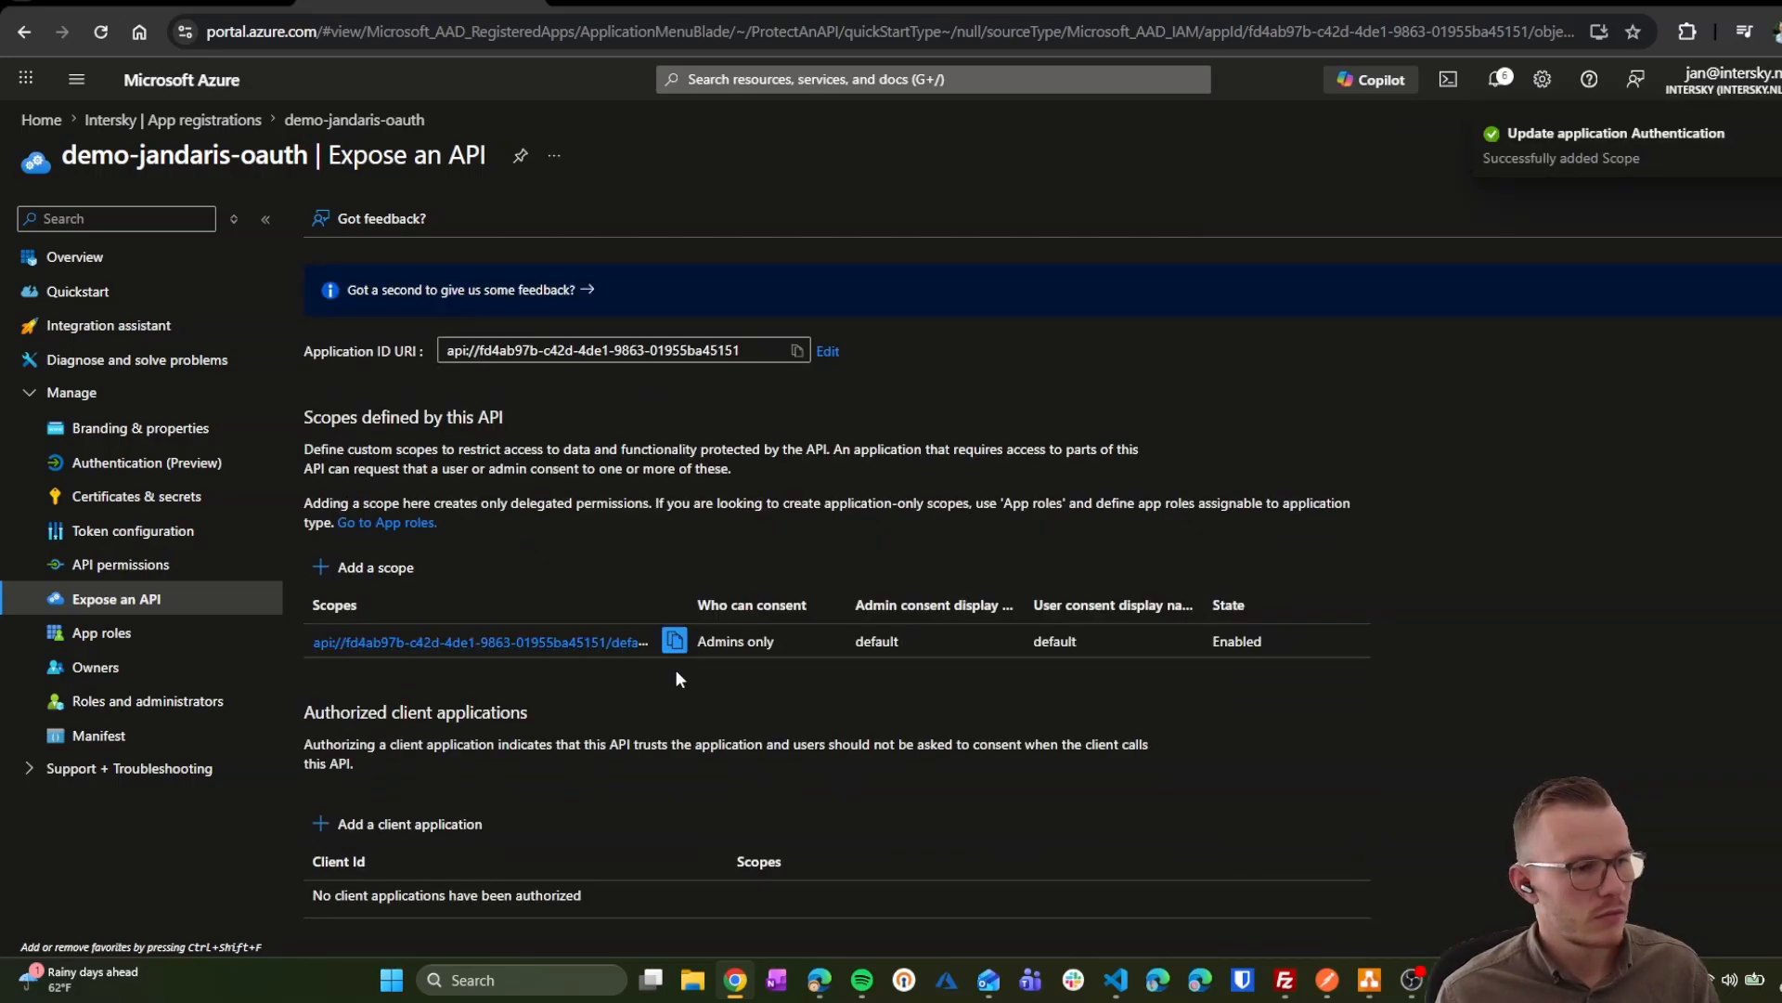
left_click(674, 640)
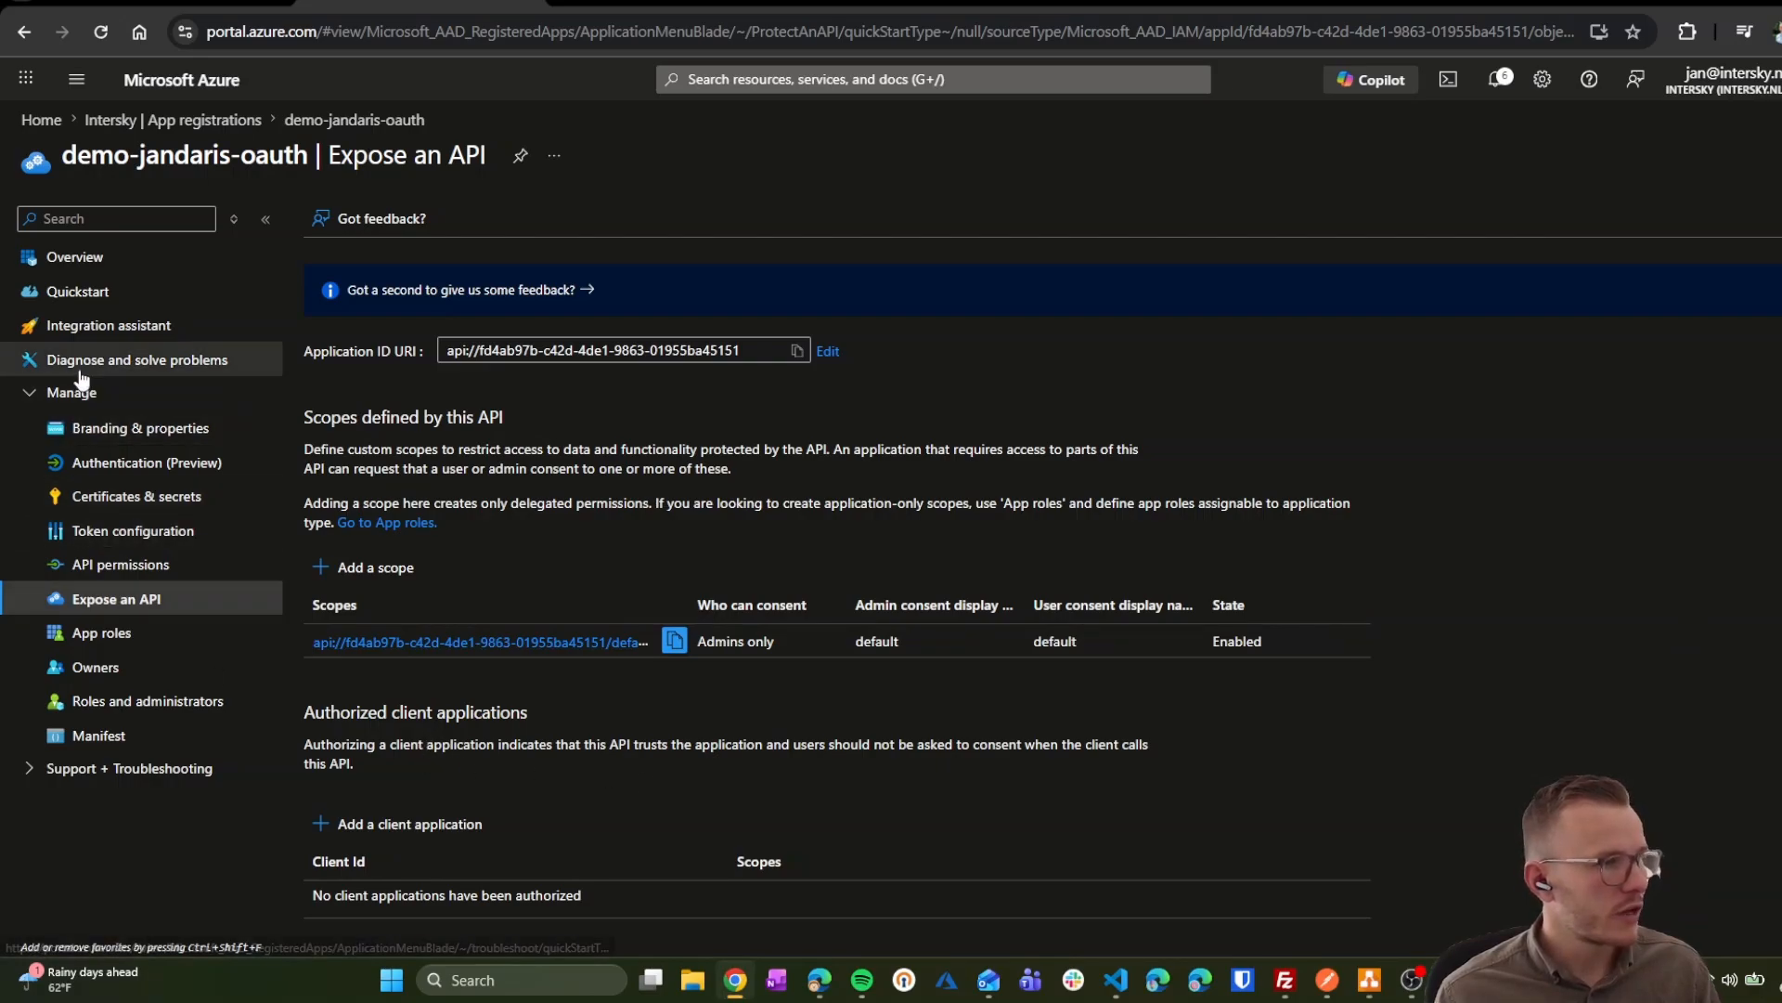
Step: Create a Plain named value 'tenantid' holding the tenant ID in jandaris-demo-apim
left_click(197, 15)
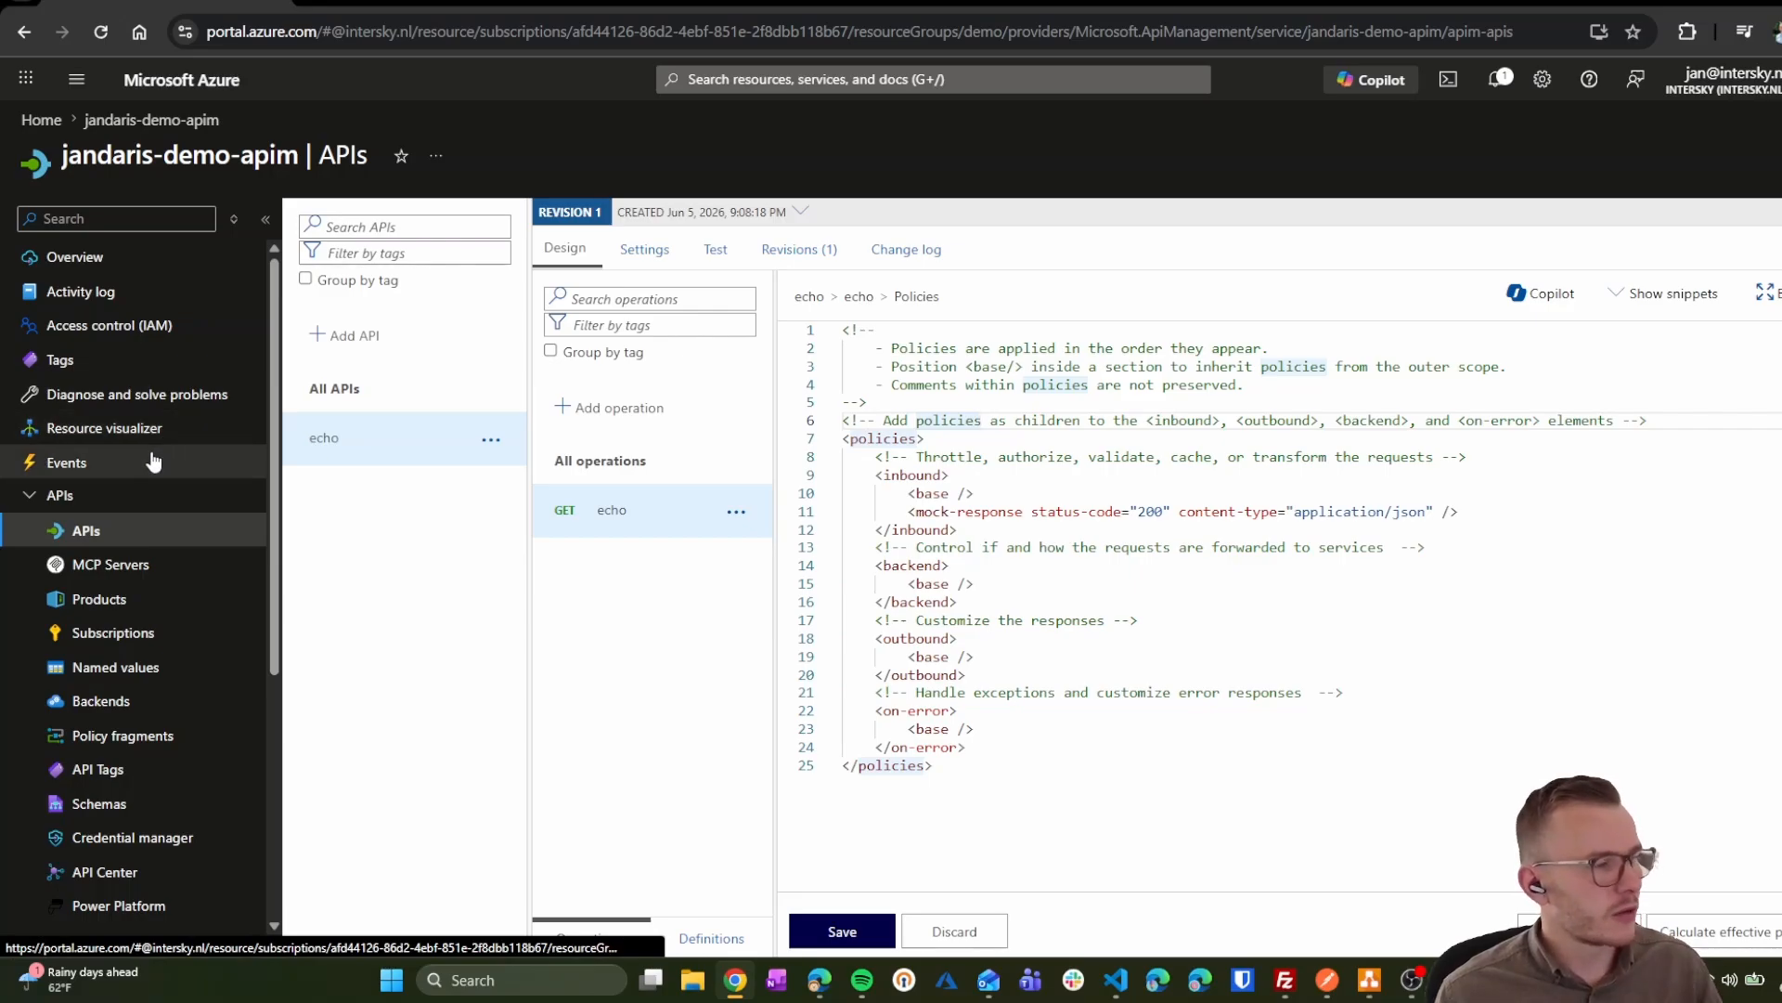
left_click(130, 661)
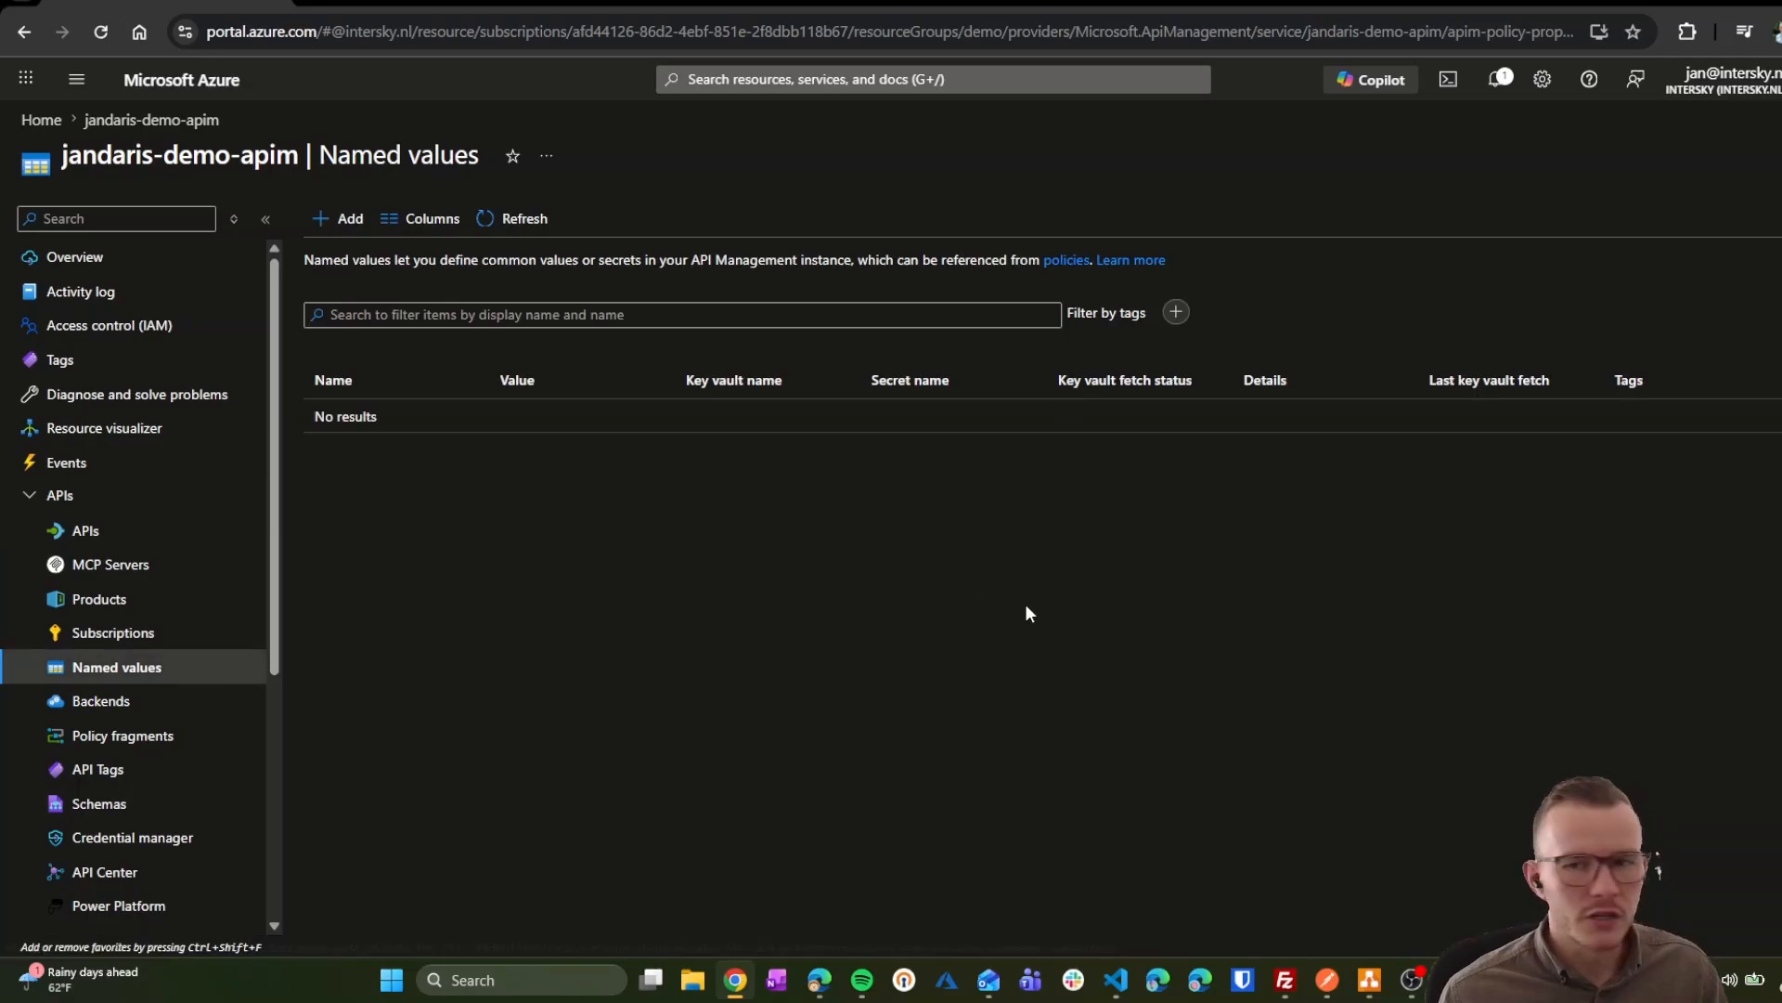
left_click(336, 221)
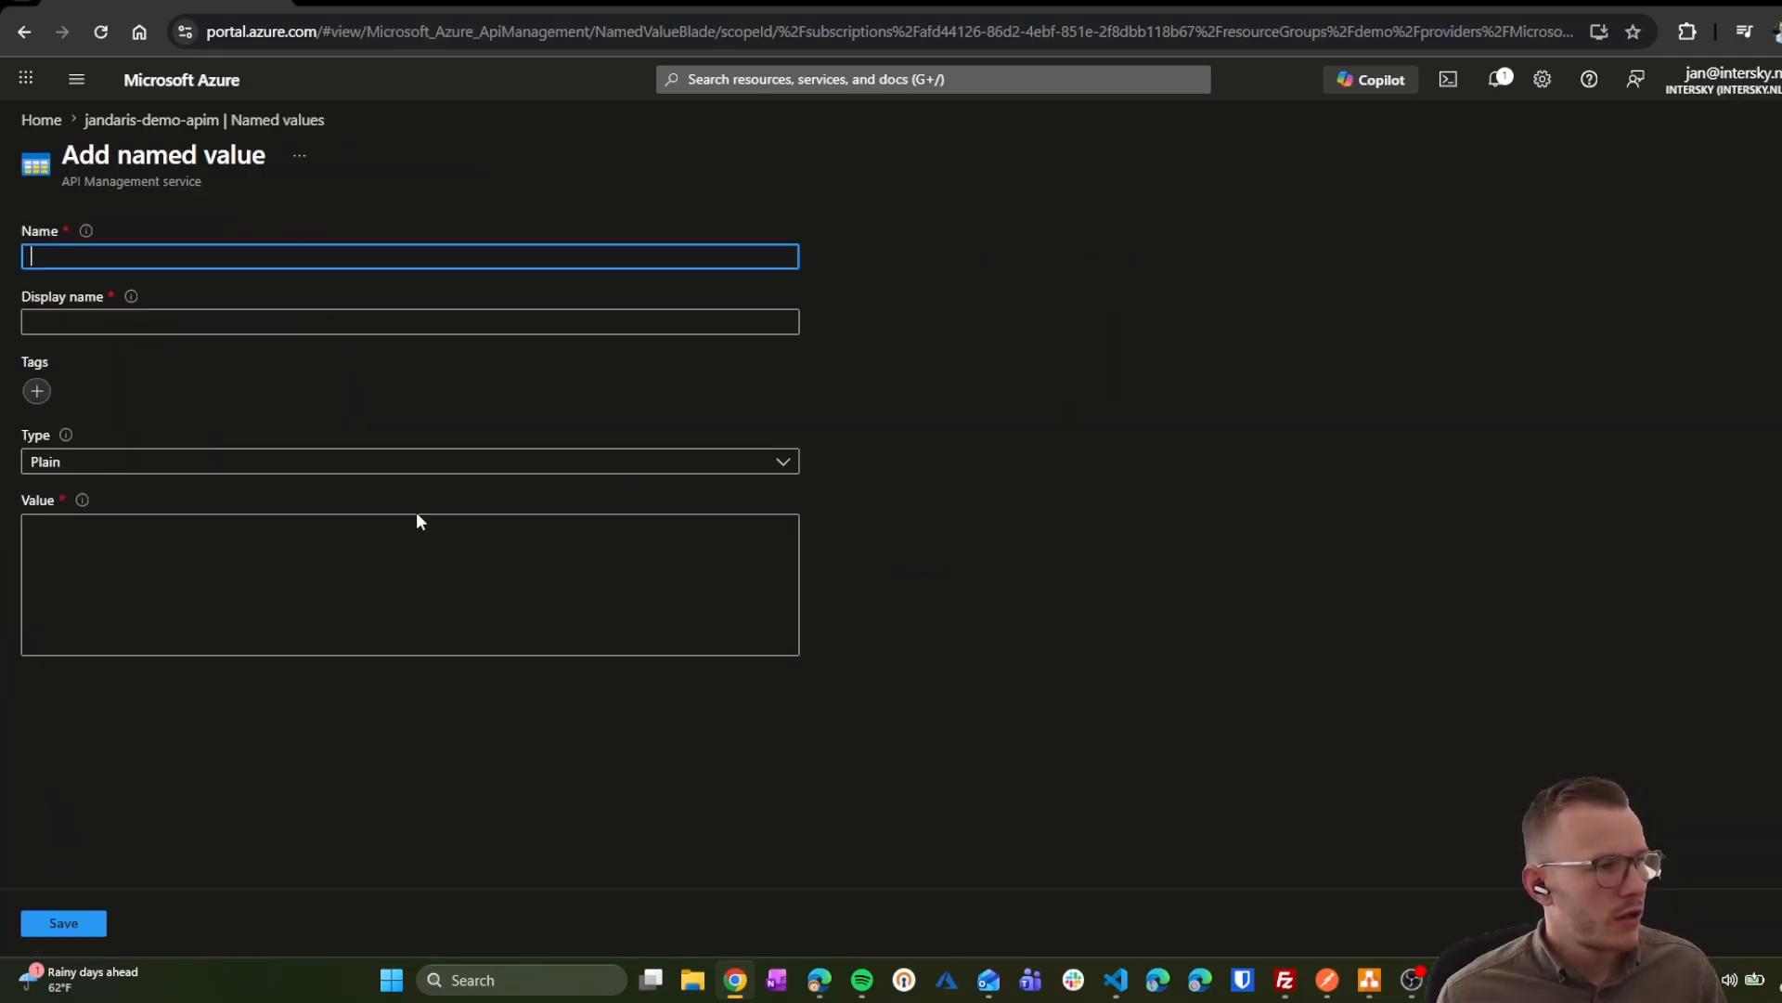
type("tenant-")
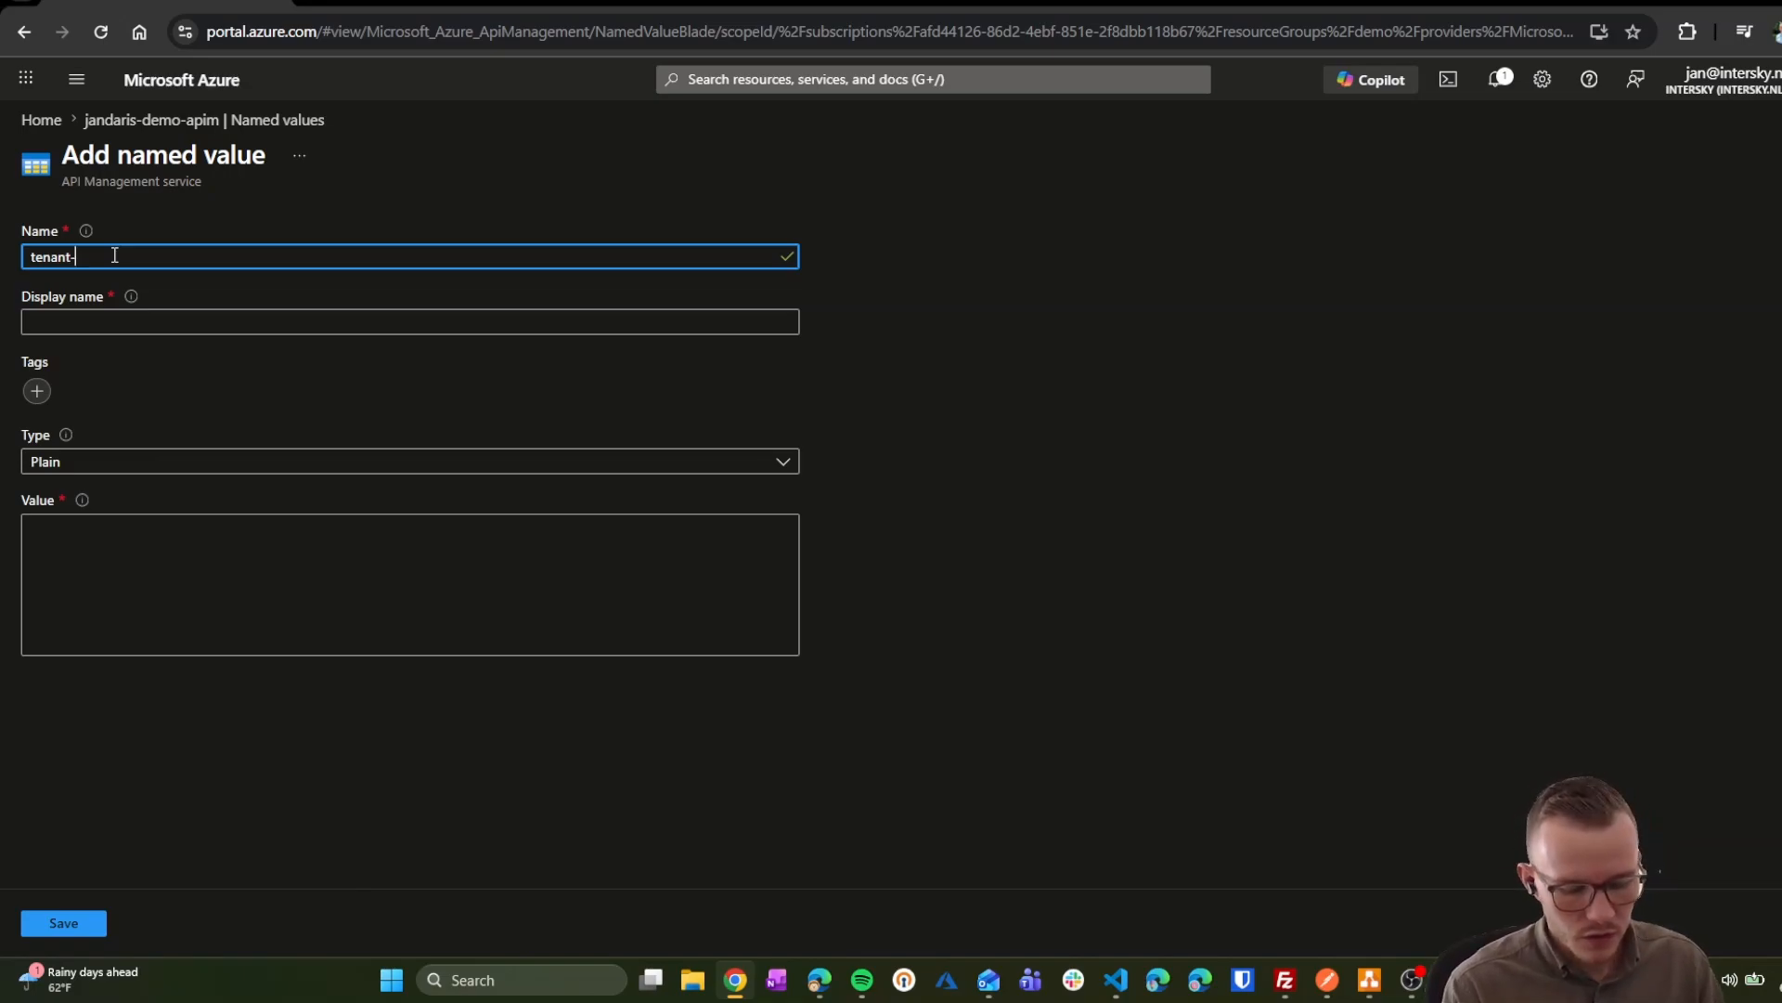
key("BackSpace")
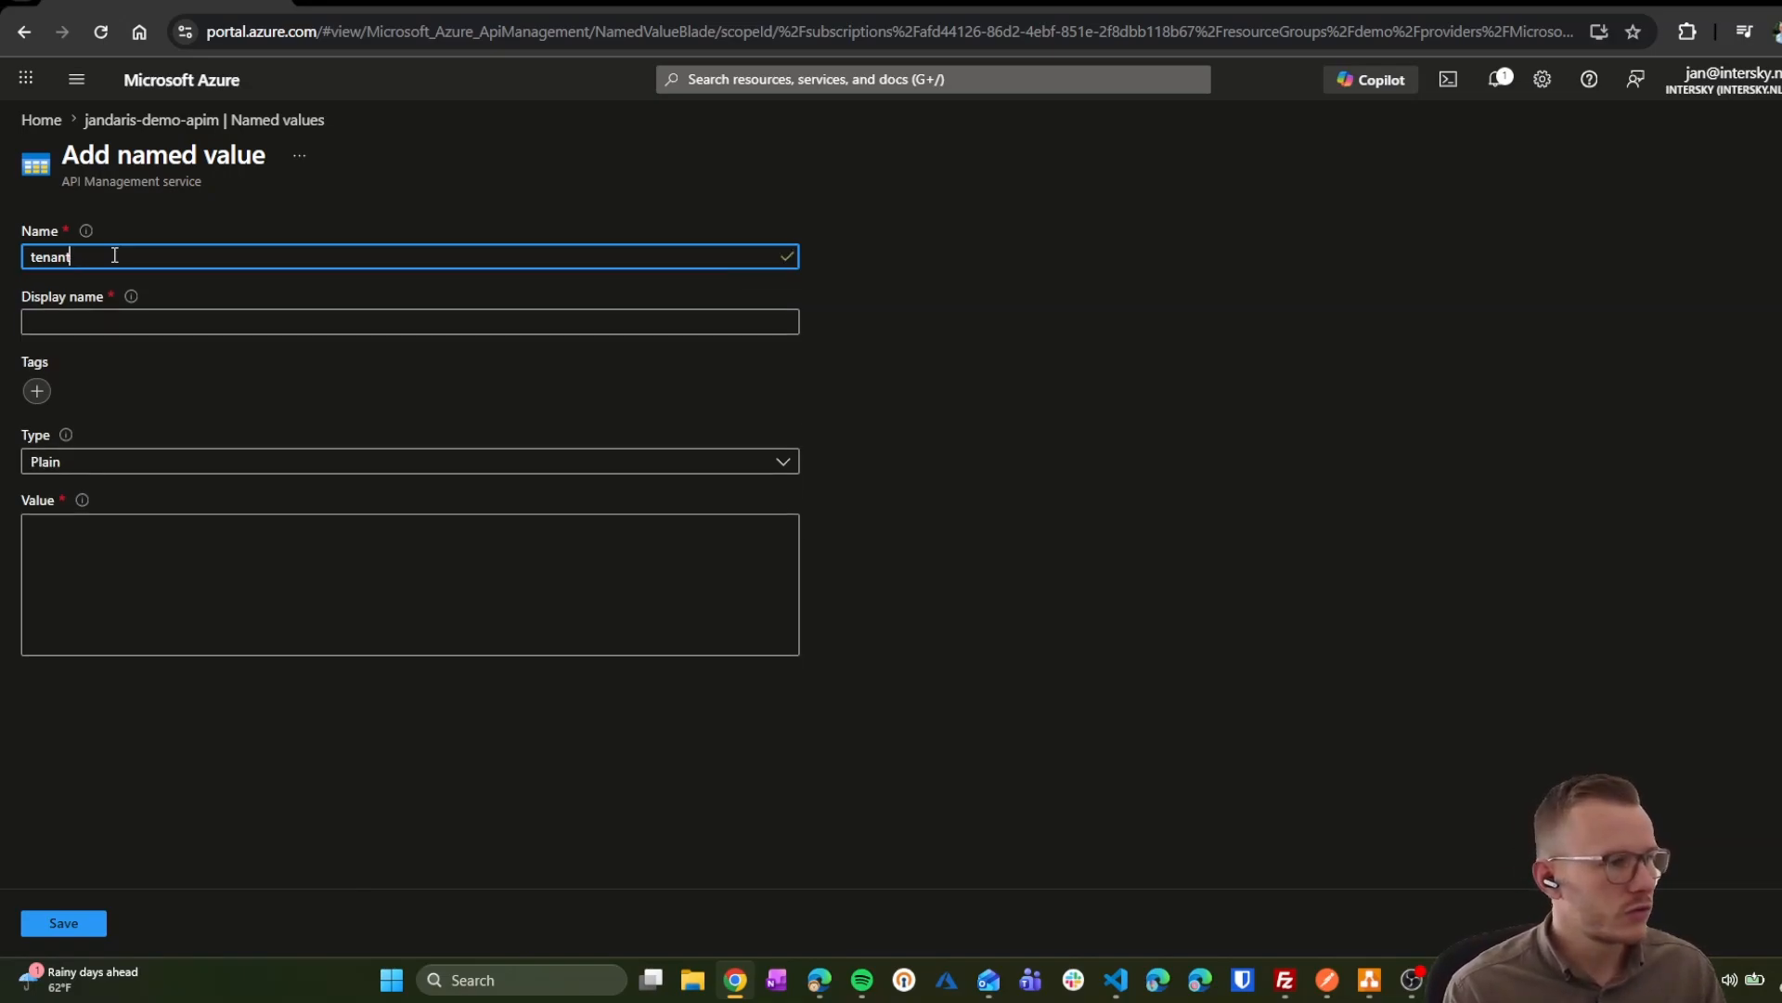
type("id")
key("Tab")
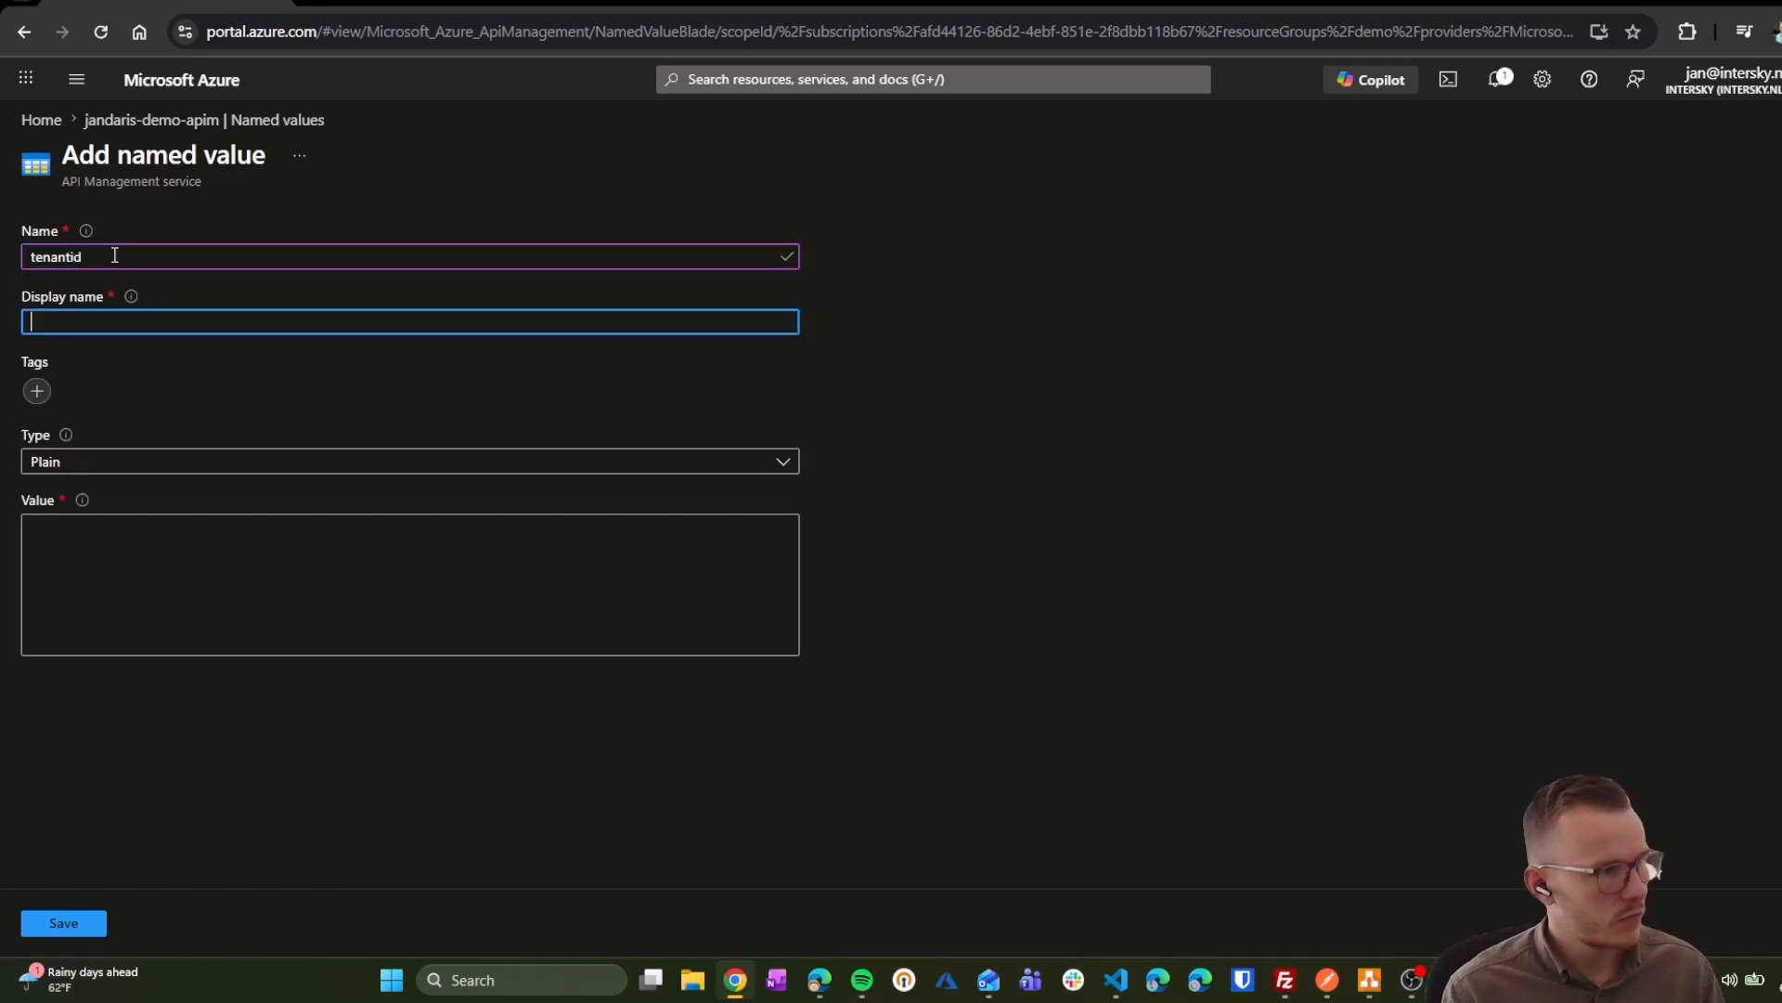
type("tenantid")
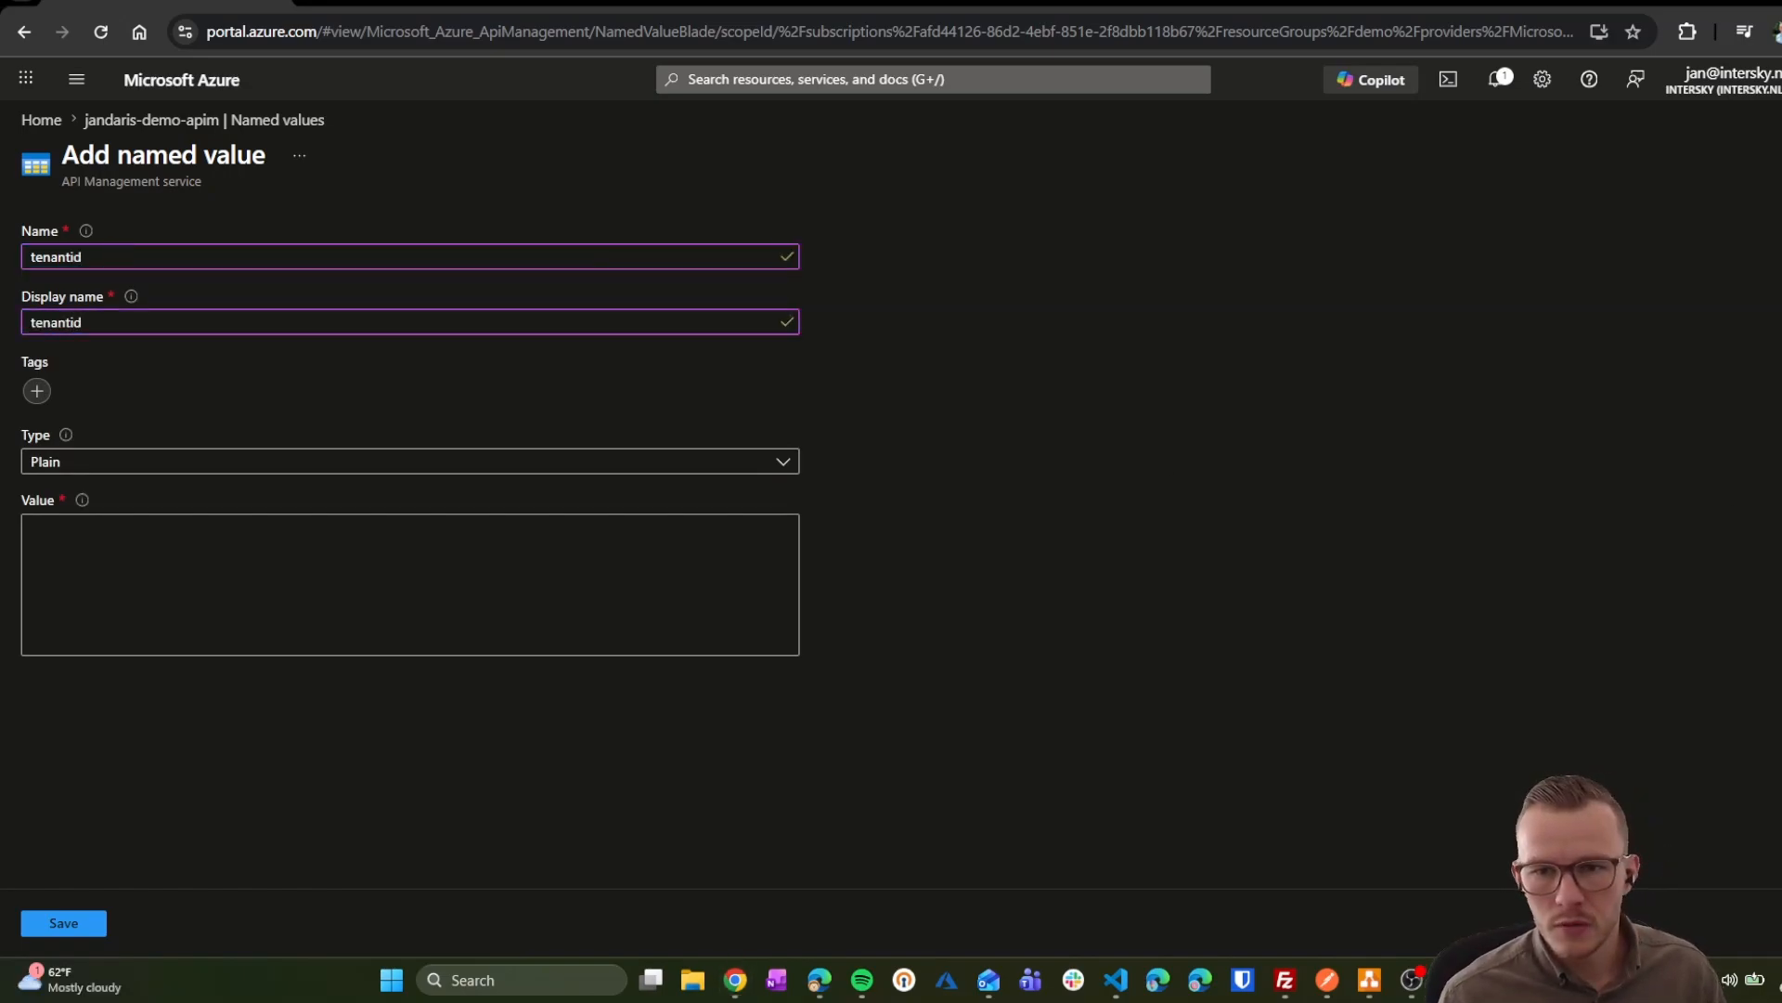
left_click(42, 534)
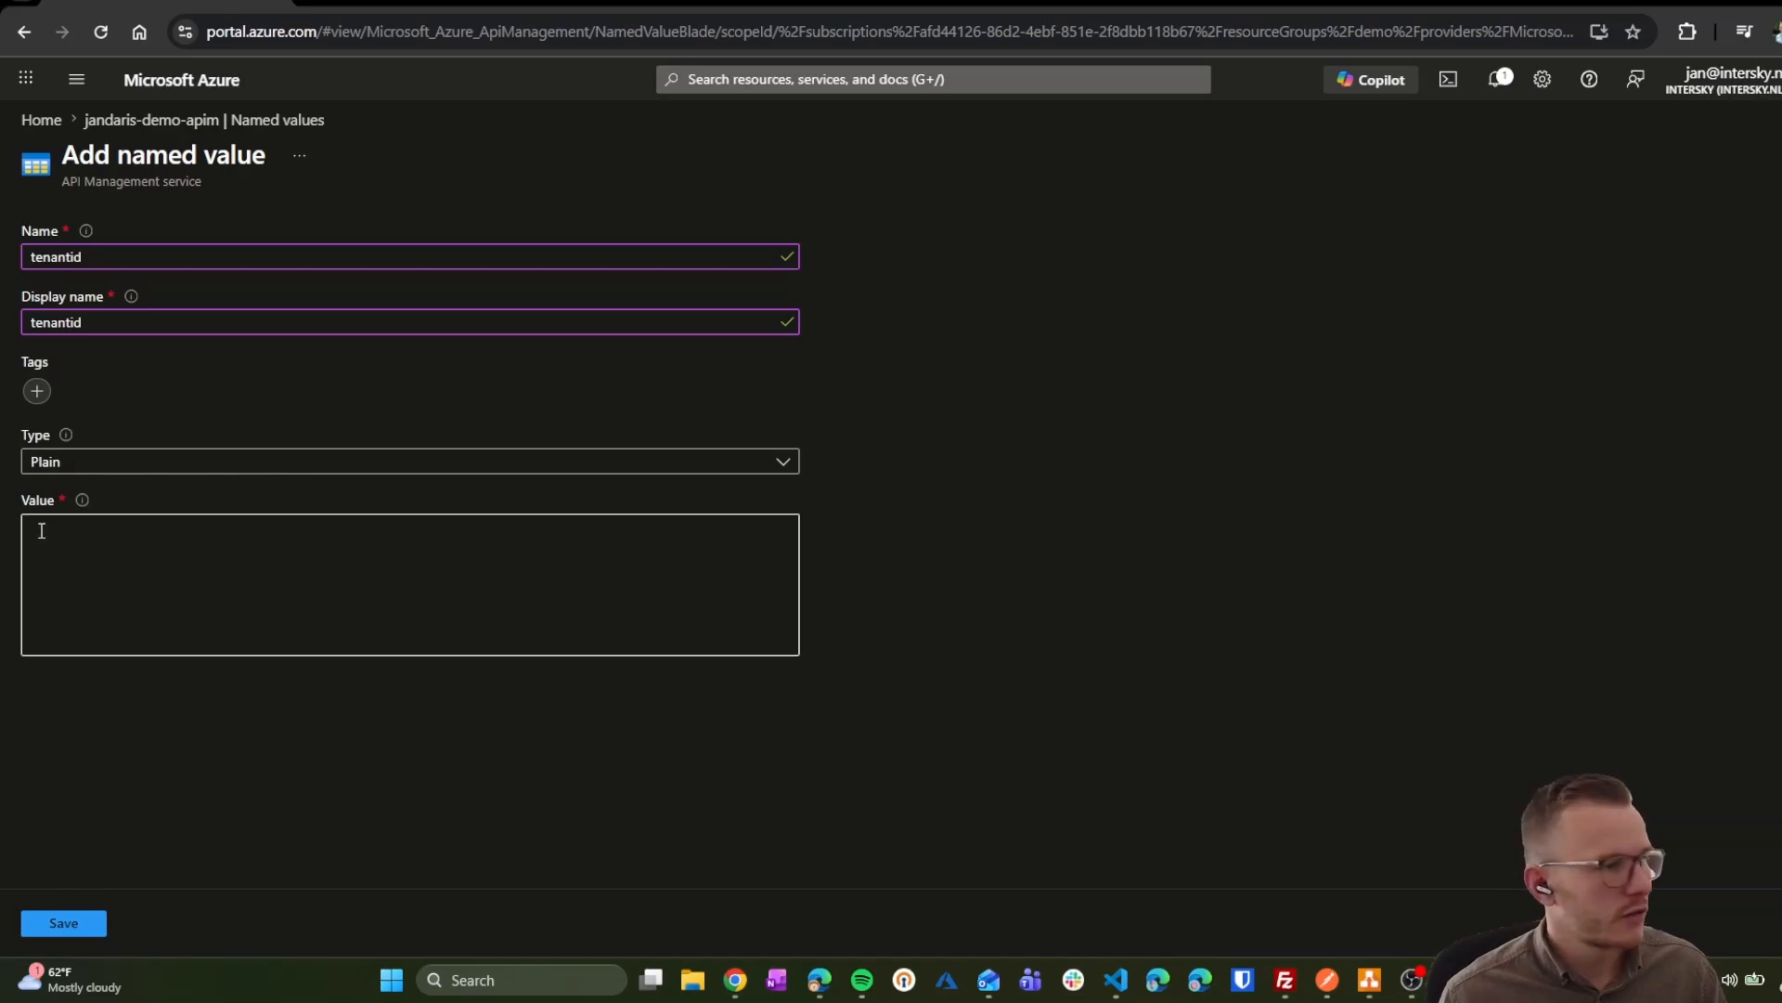
left_click(139, 462)
left_click(137, 461)
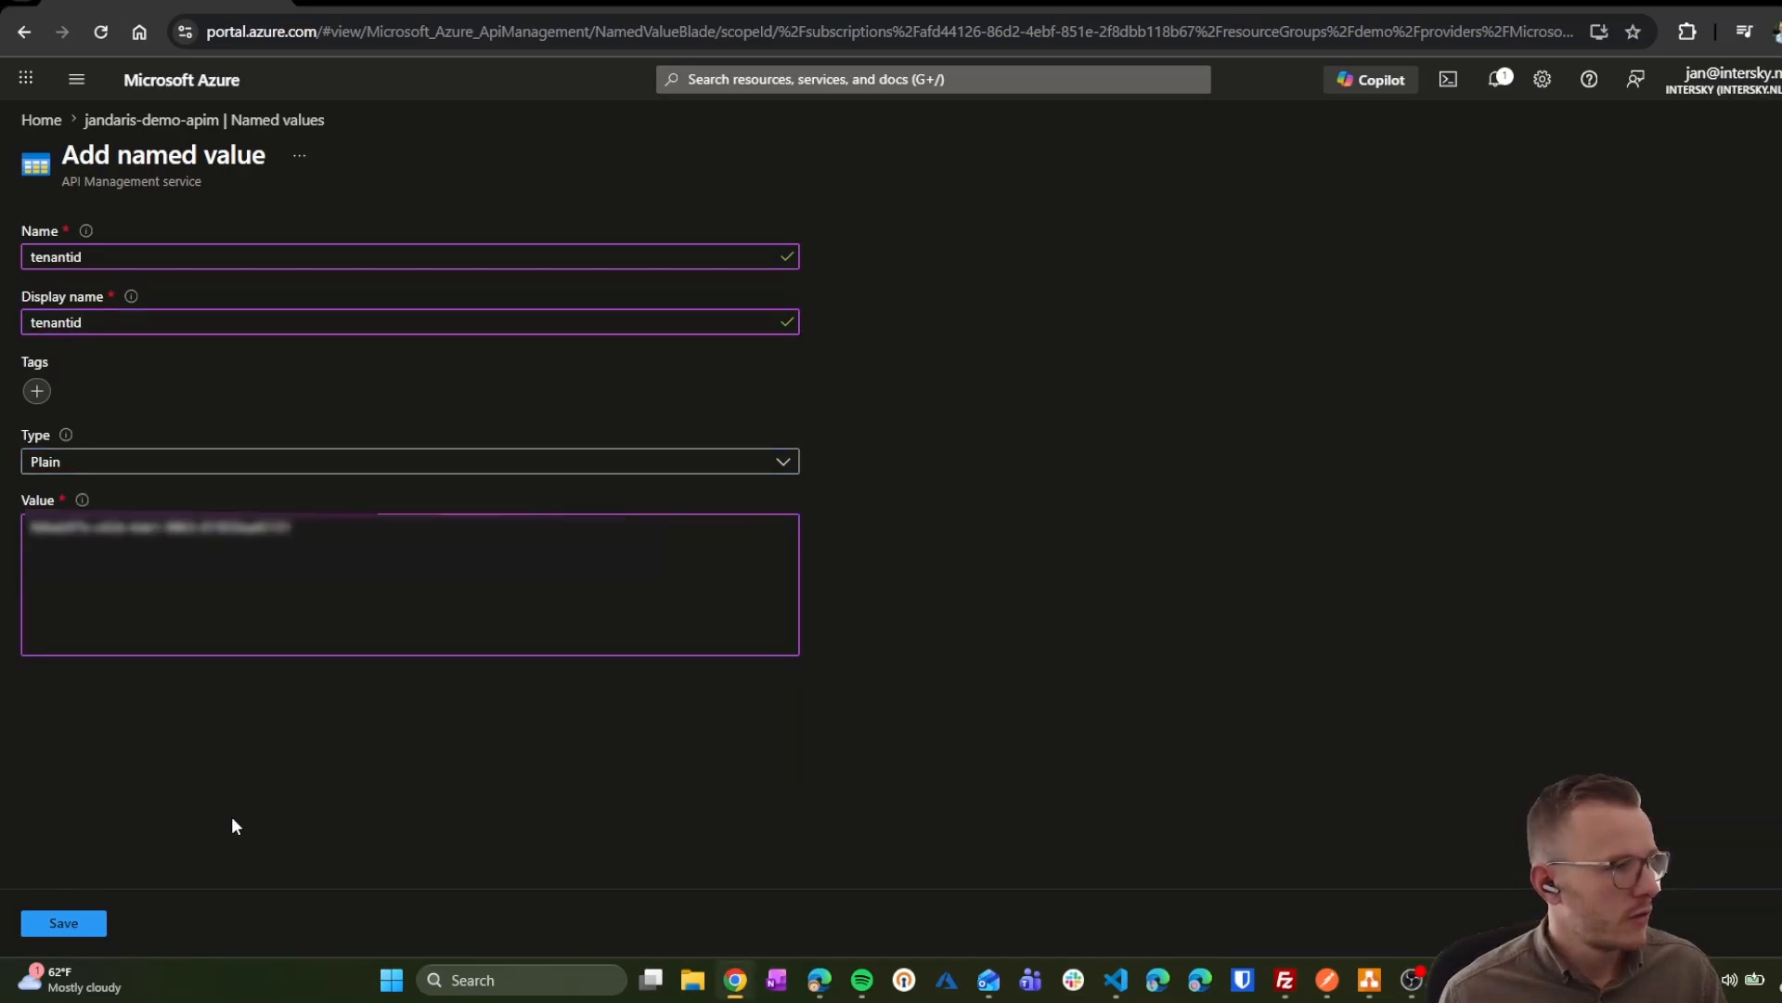
left_click(46, 940)
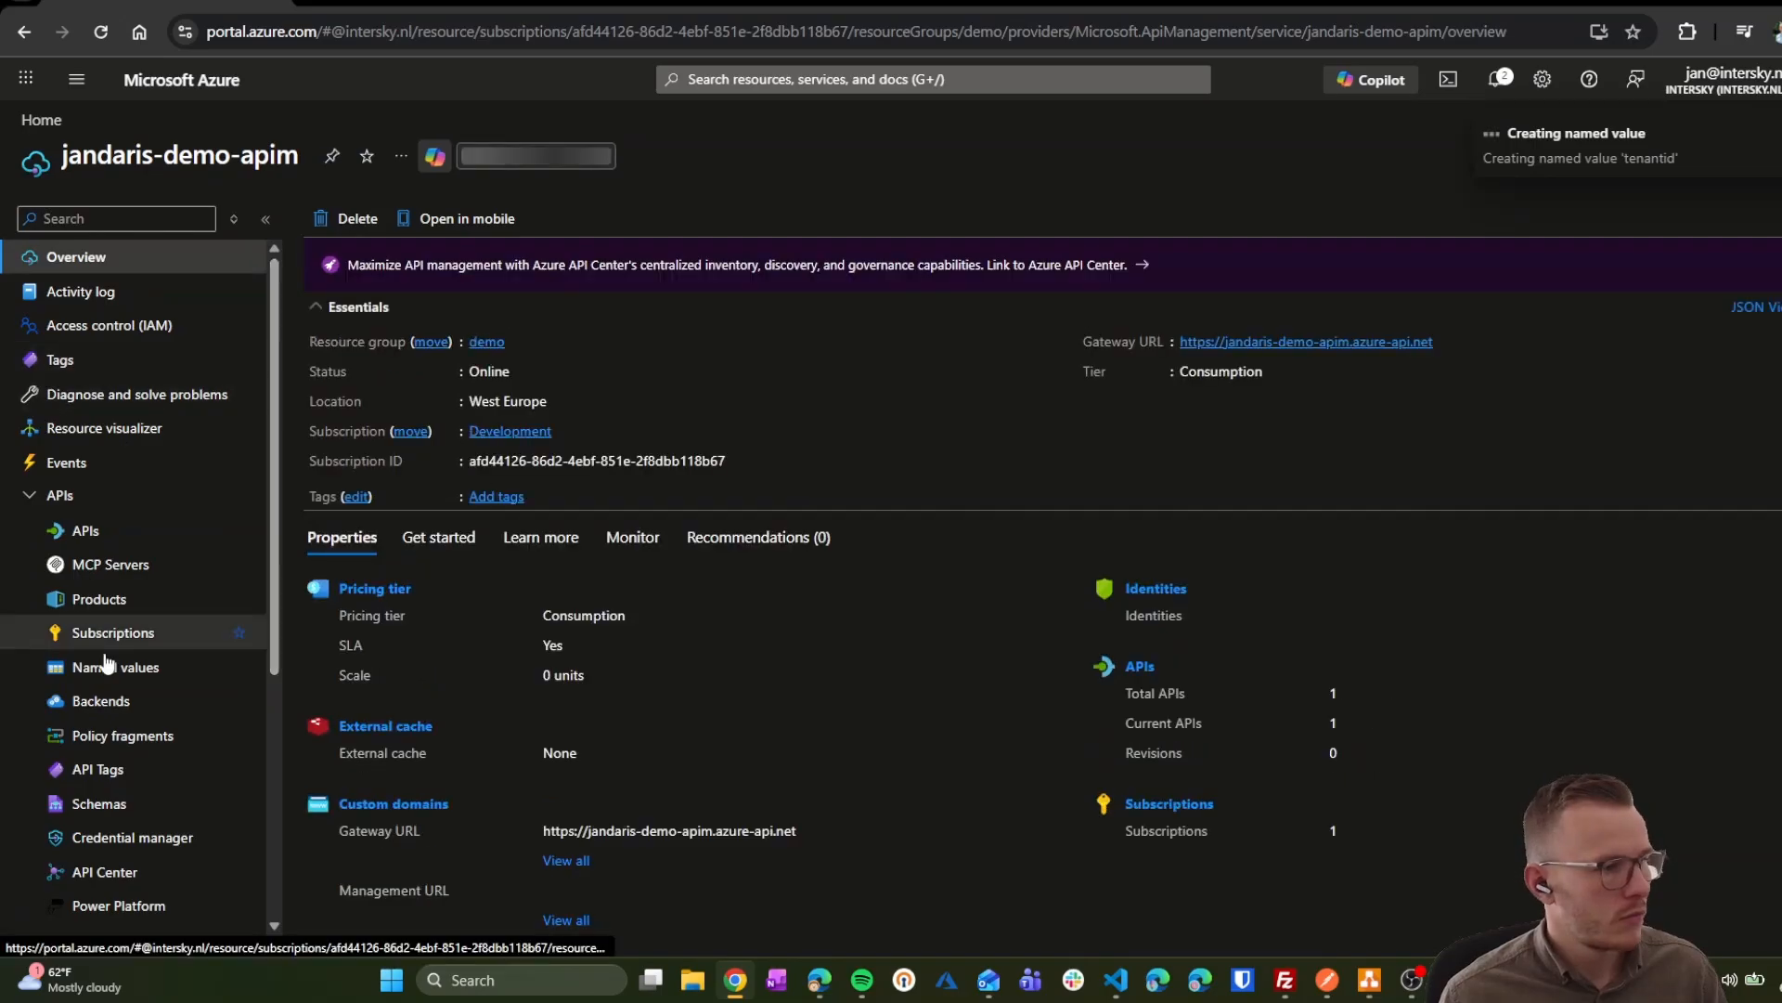
Step: Fill in a new 'clientid' named value with the app's client ID as its value
left_click(113, 665)
left_click(337, 218)
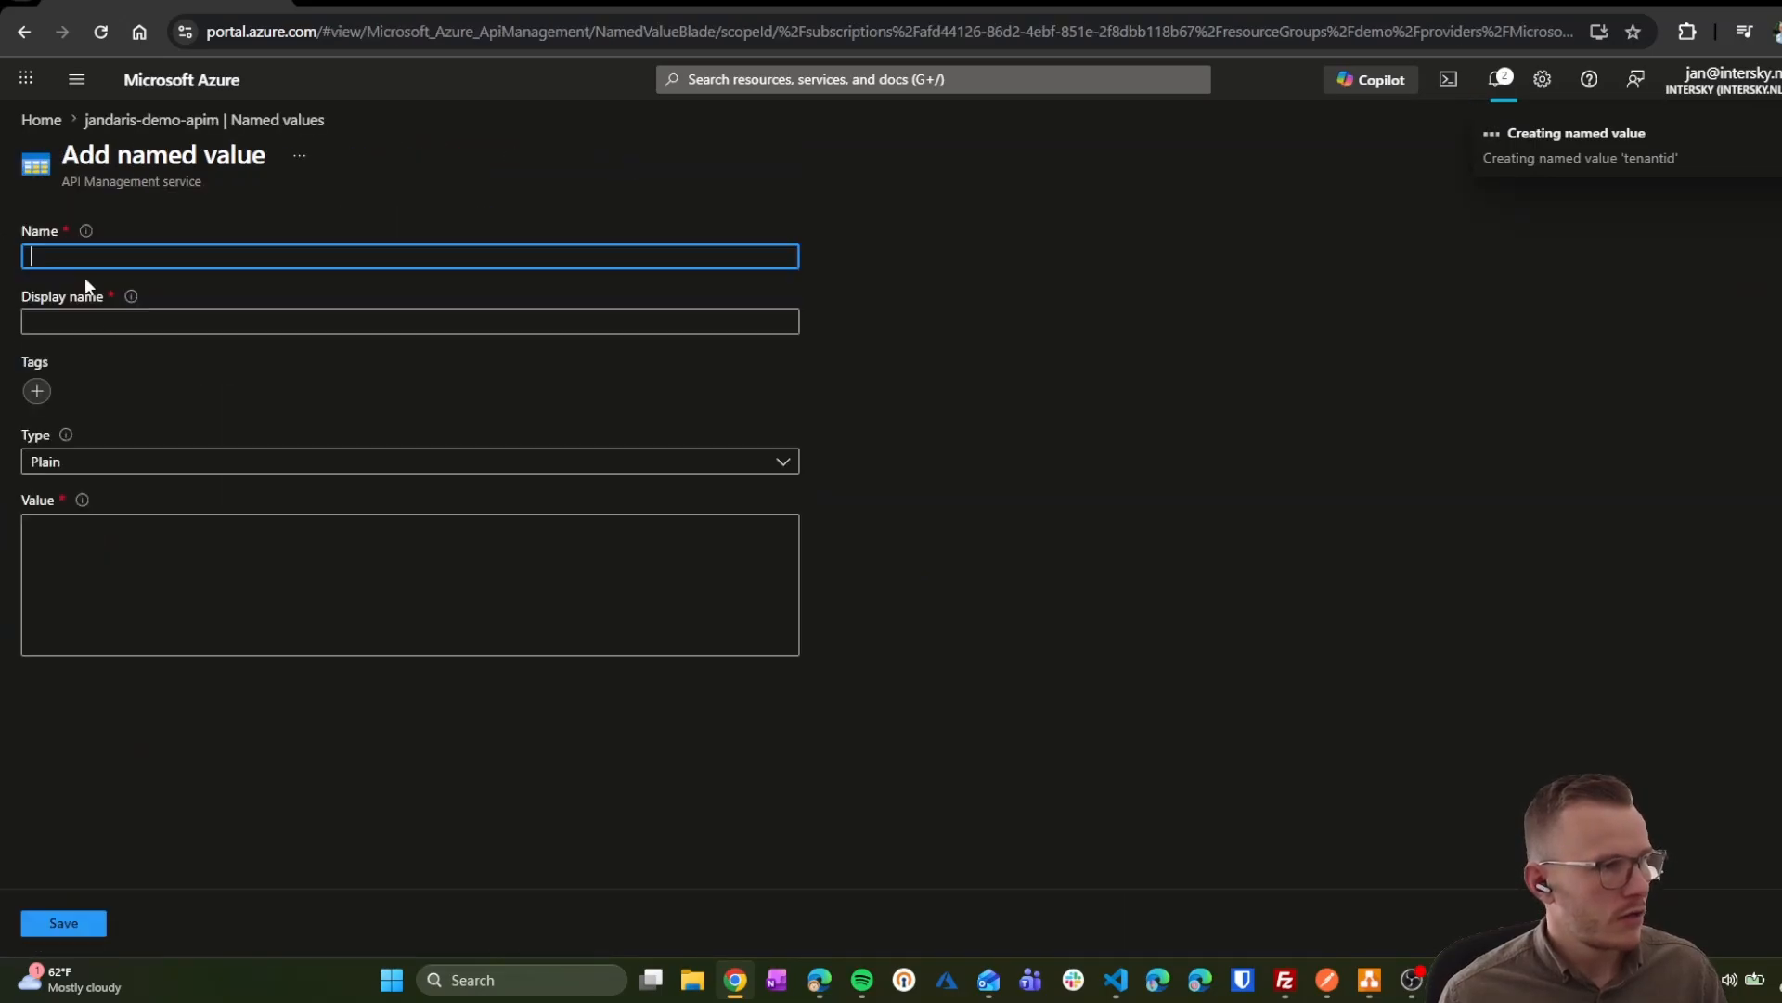
type("clientid-")
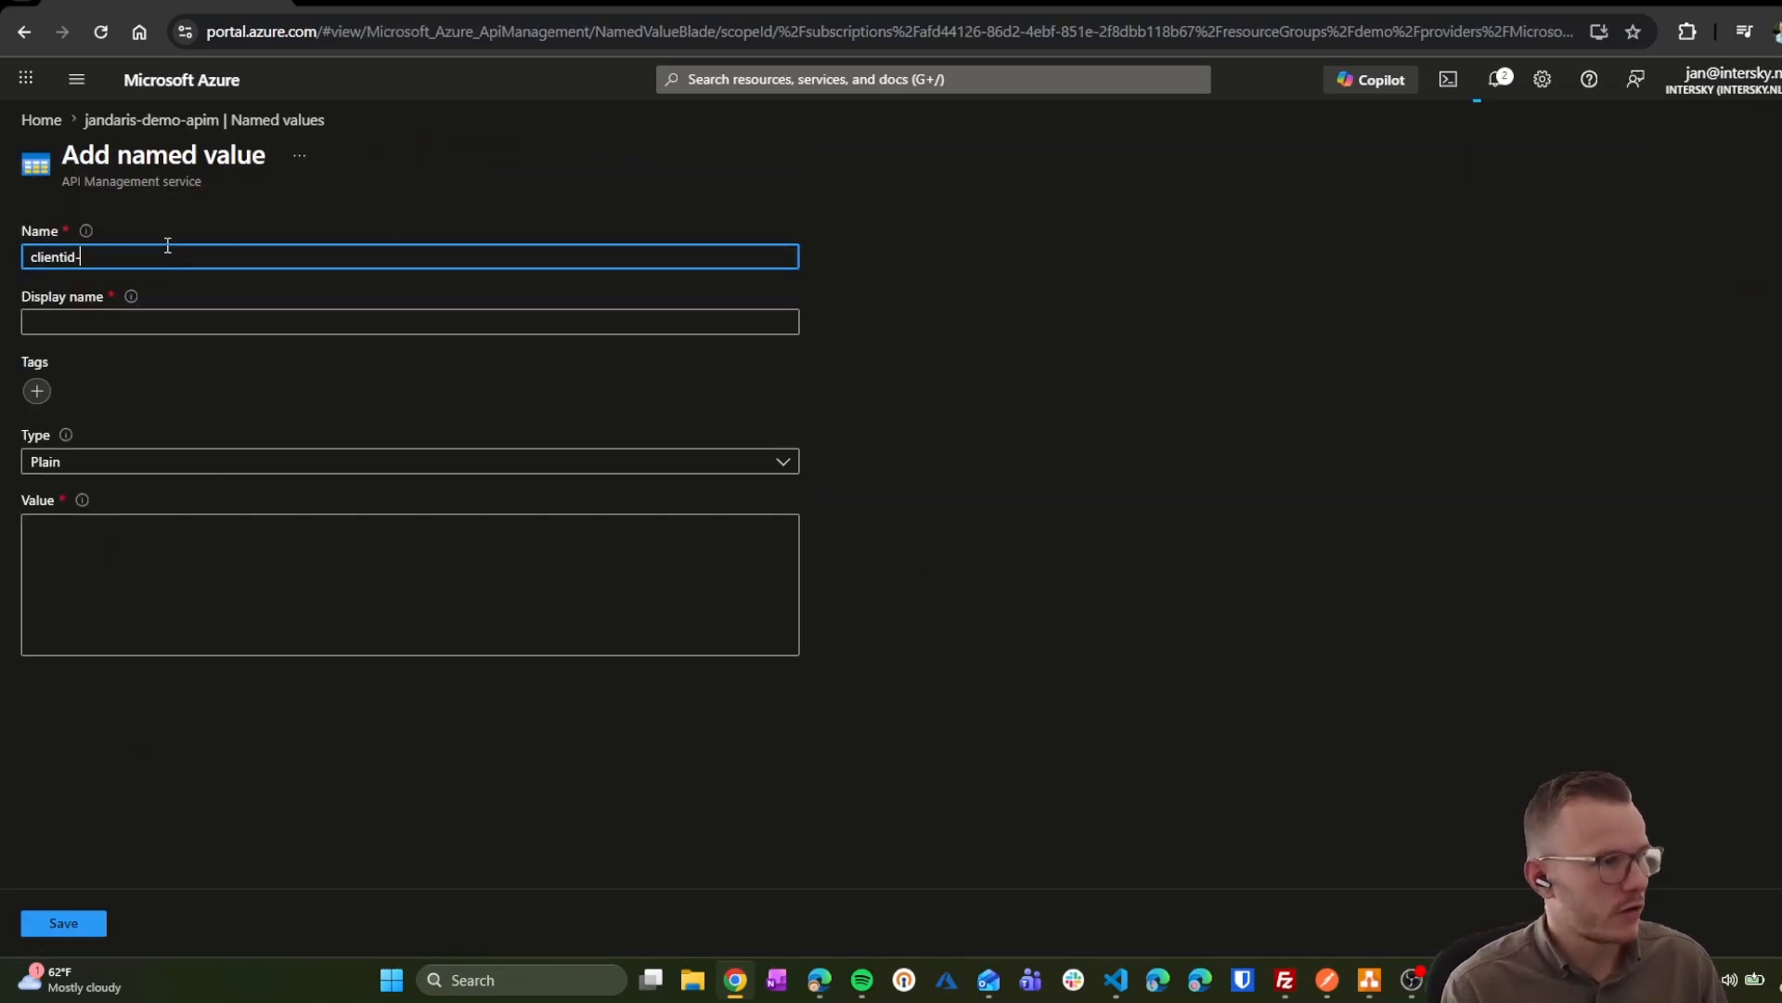
key("Tab")
type("clint")
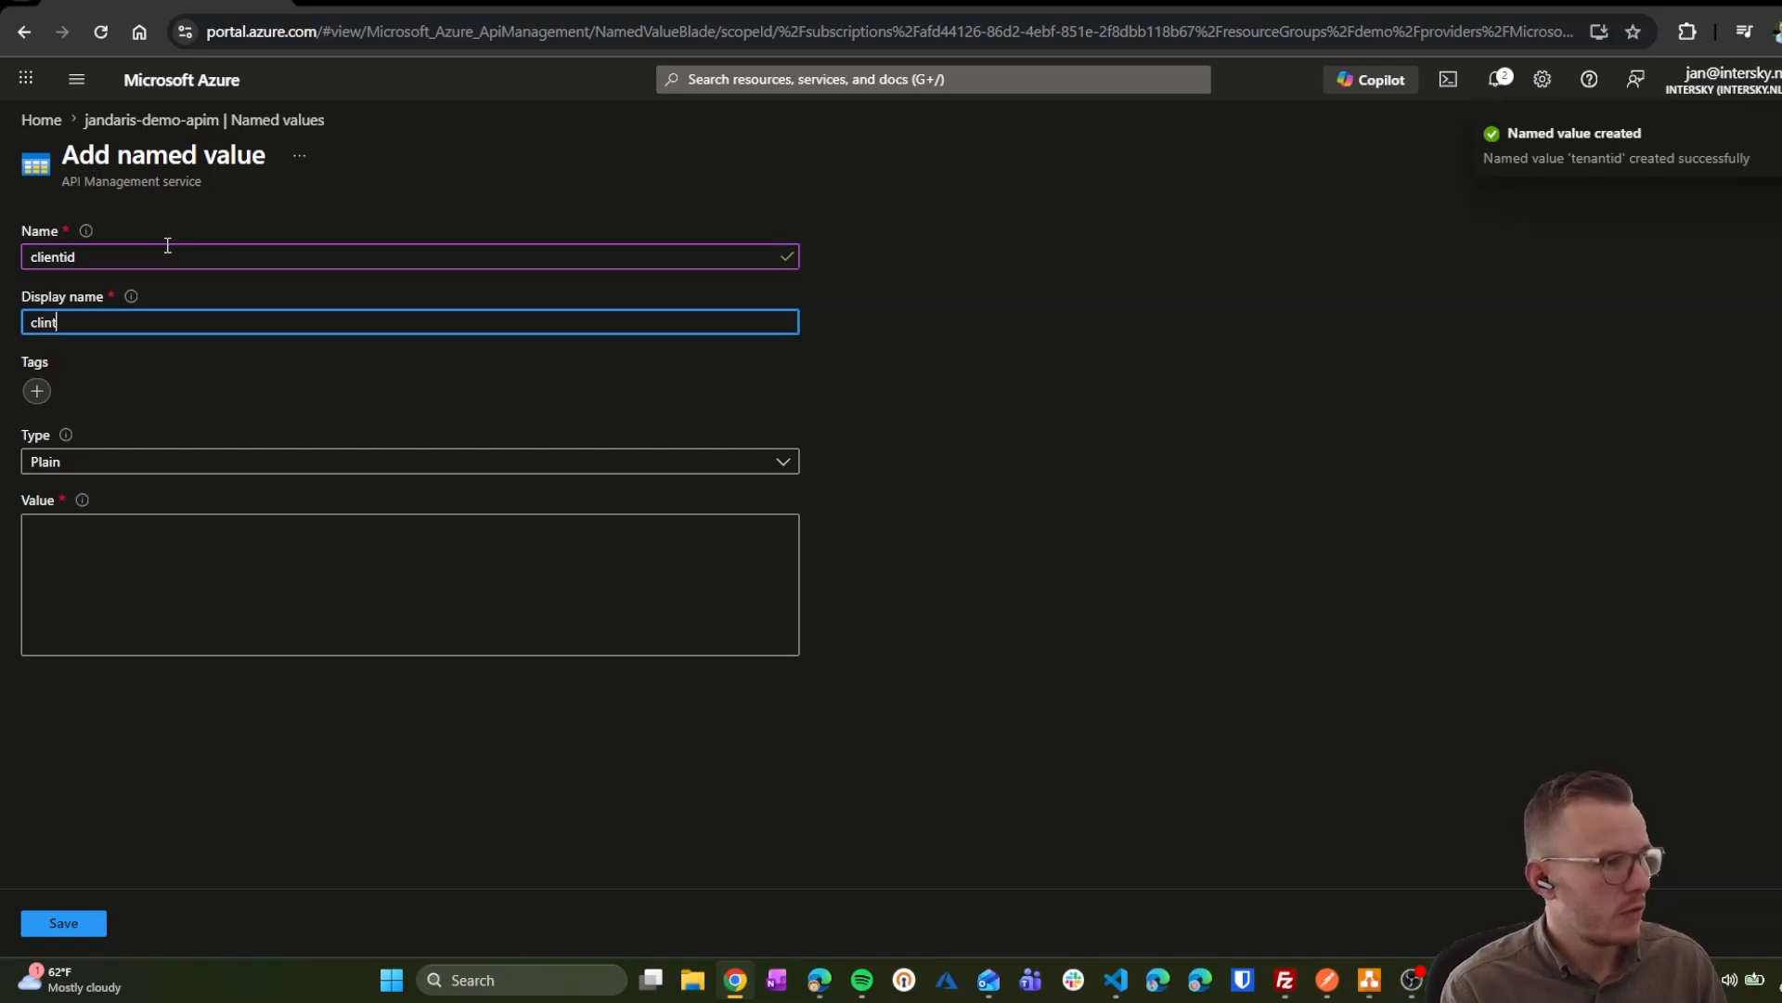
key("BackSpace")
key("BackSpace")
type("entid")
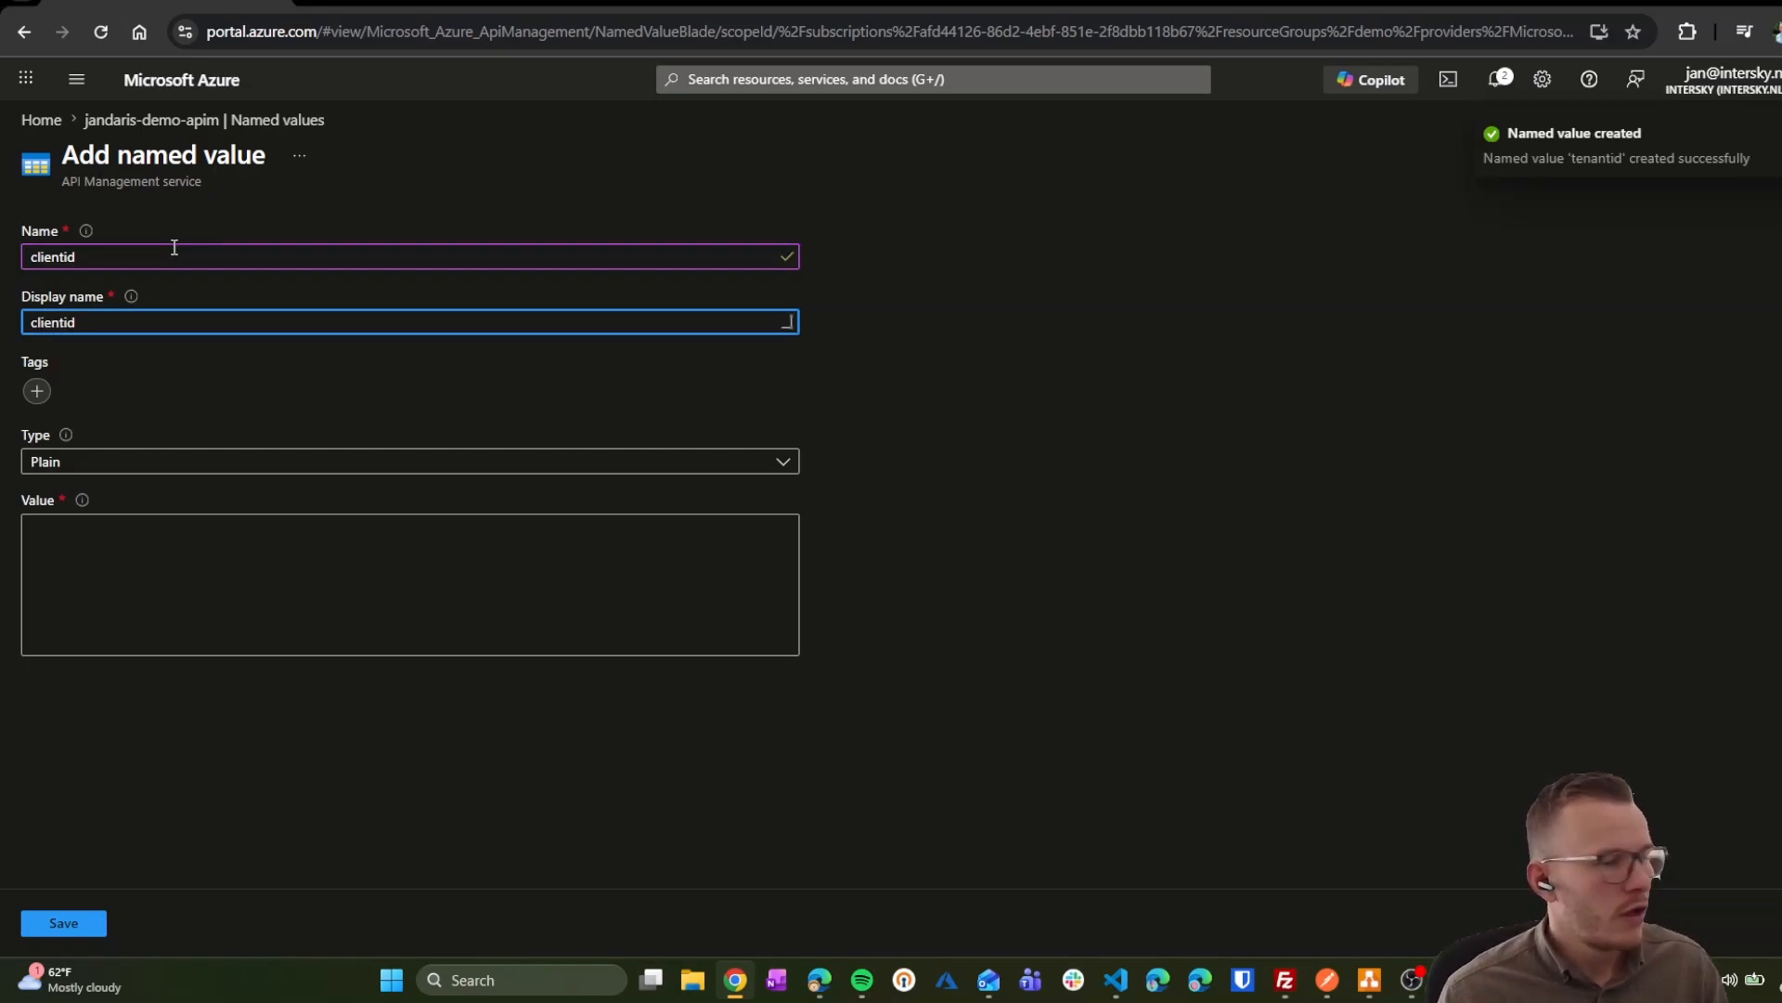
key("alt+Tab")
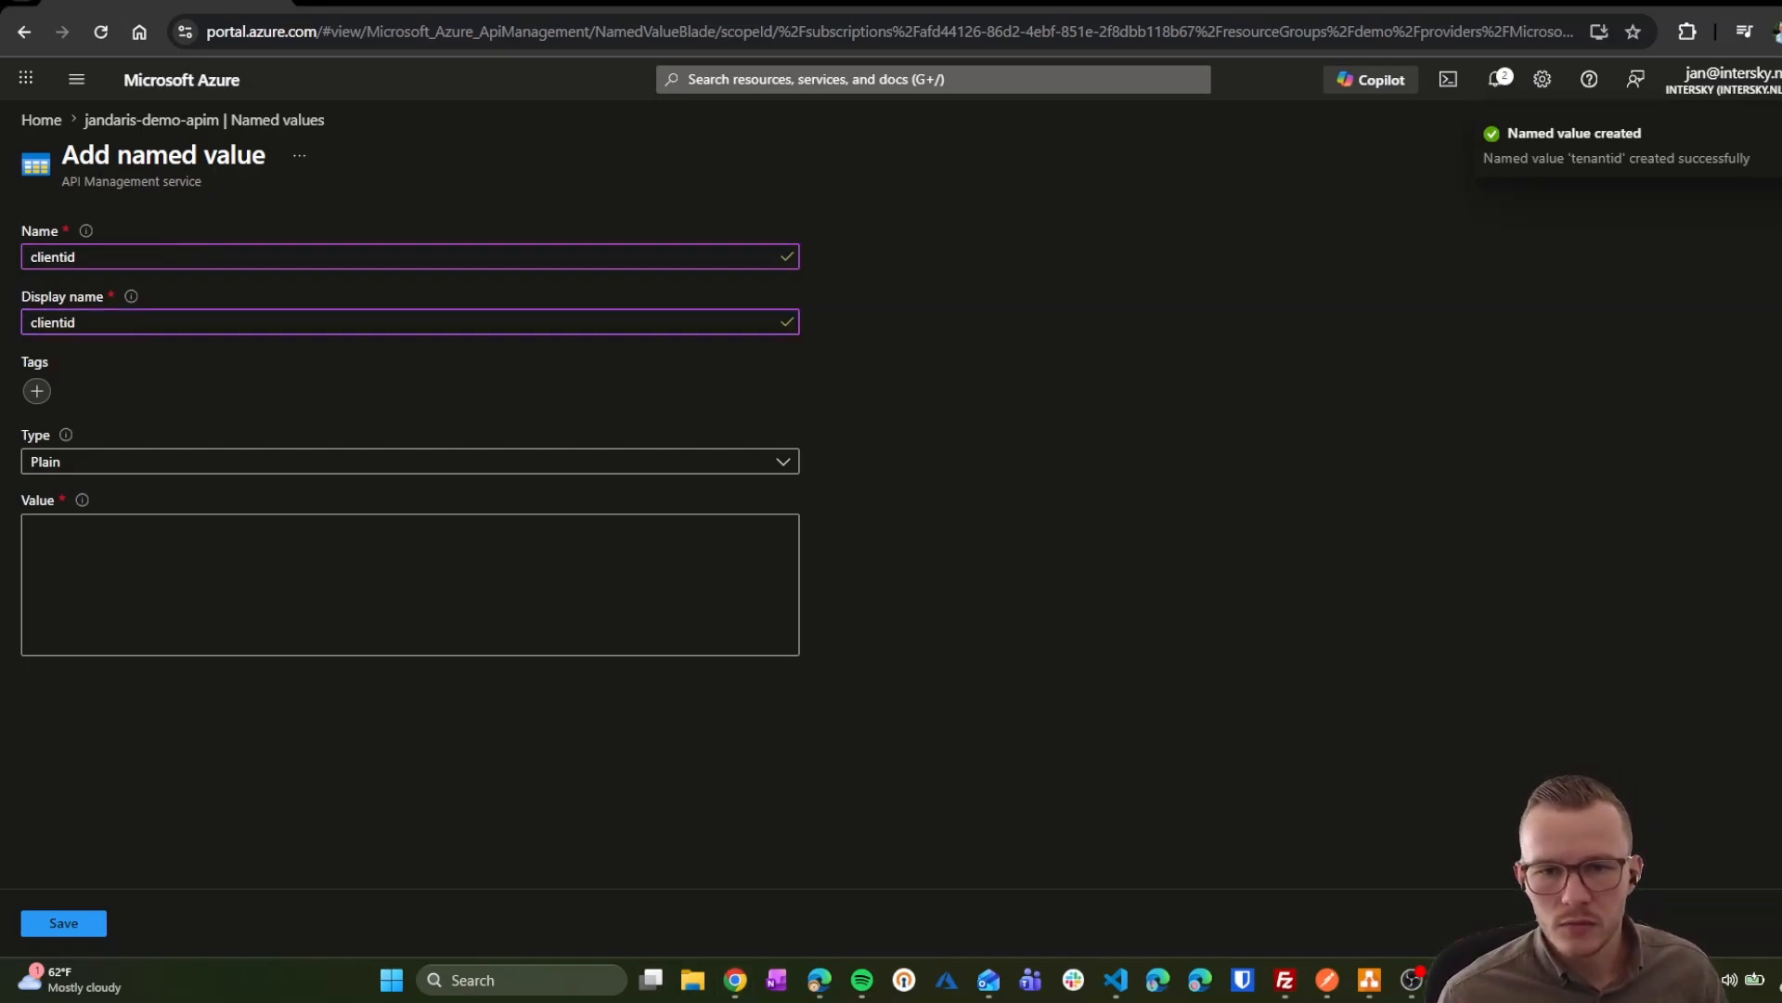
left_click(115, 569)
key("ctrl+v")
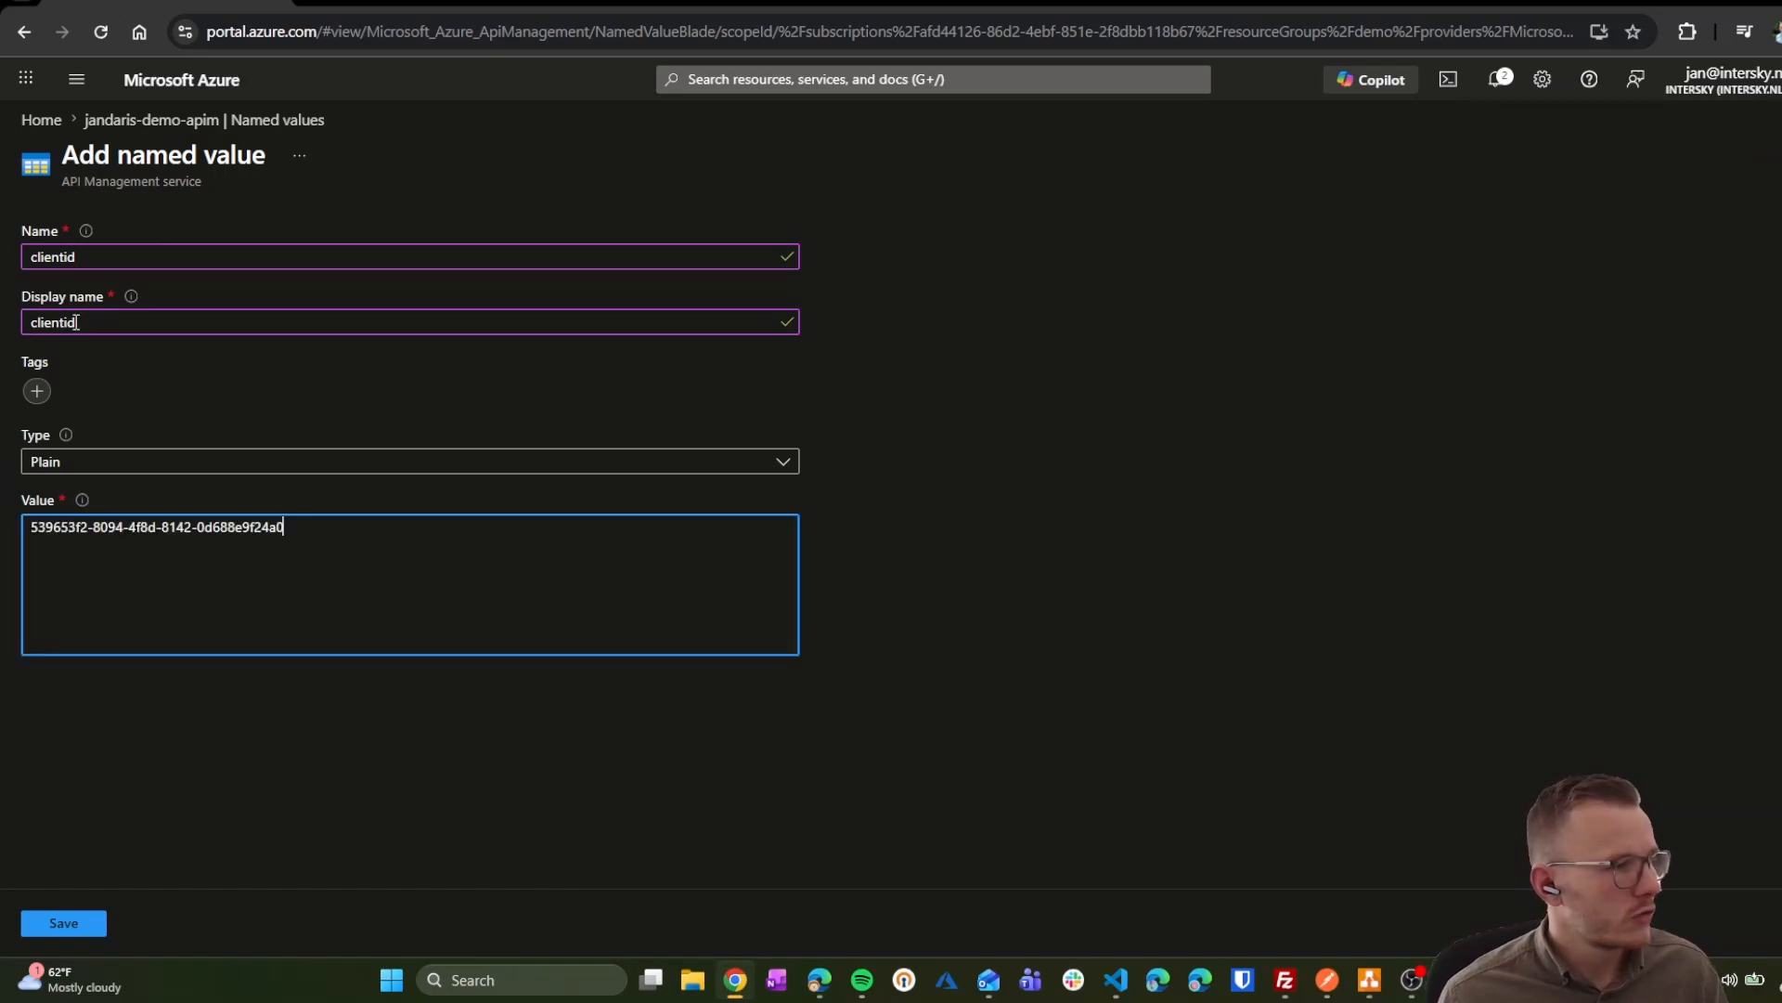
double_click(76, 323)
key("alt+Tab")
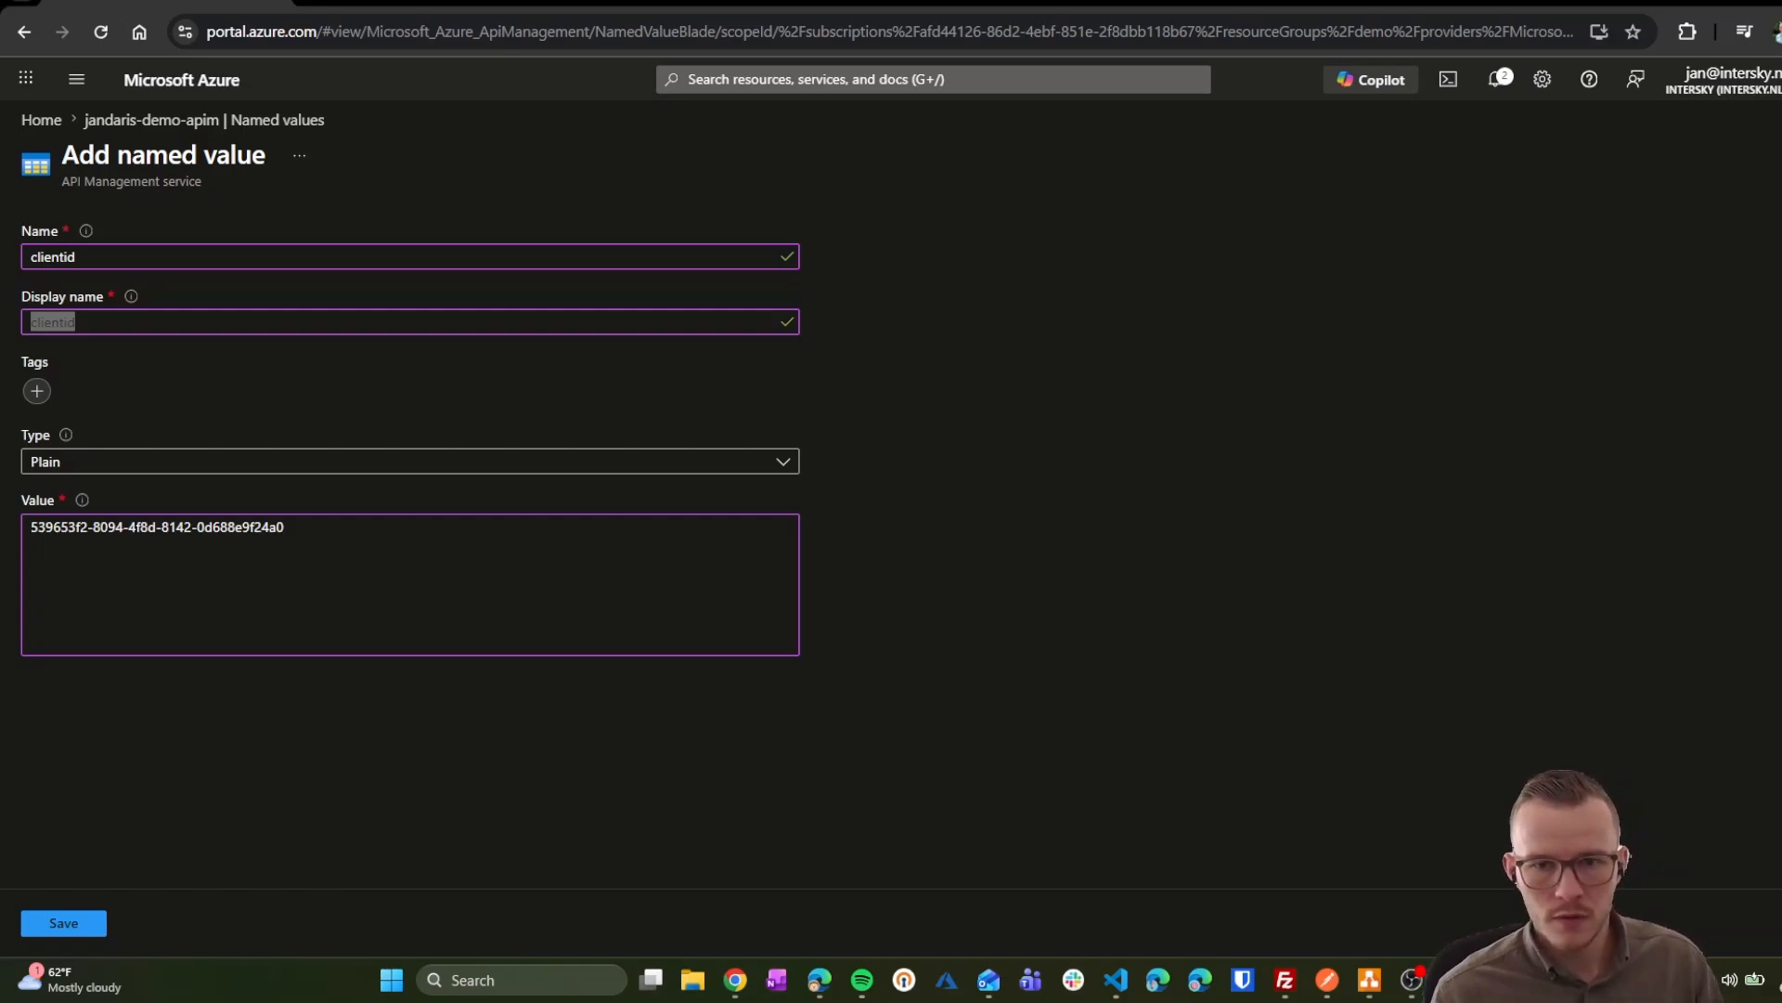
Step: Save the clientid named value and open the echo policy code alongside the prepared validate-jwt policy
left_click(65, 923)
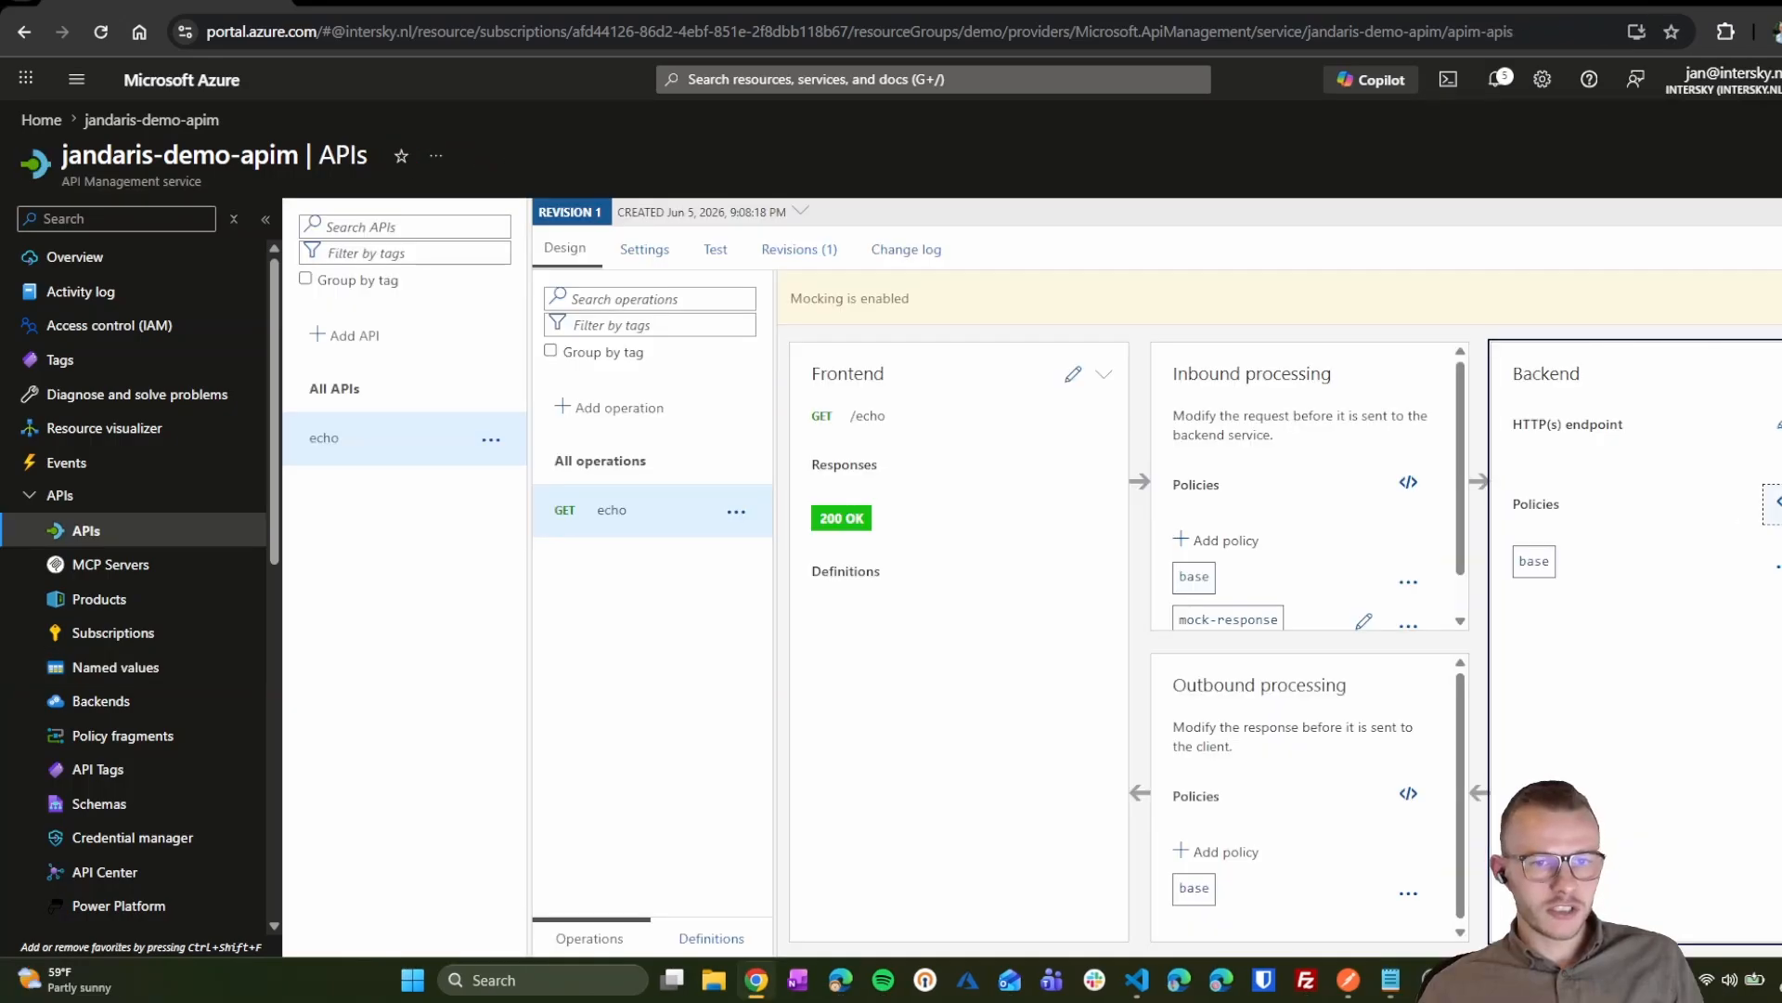
left_click(1759, 515)
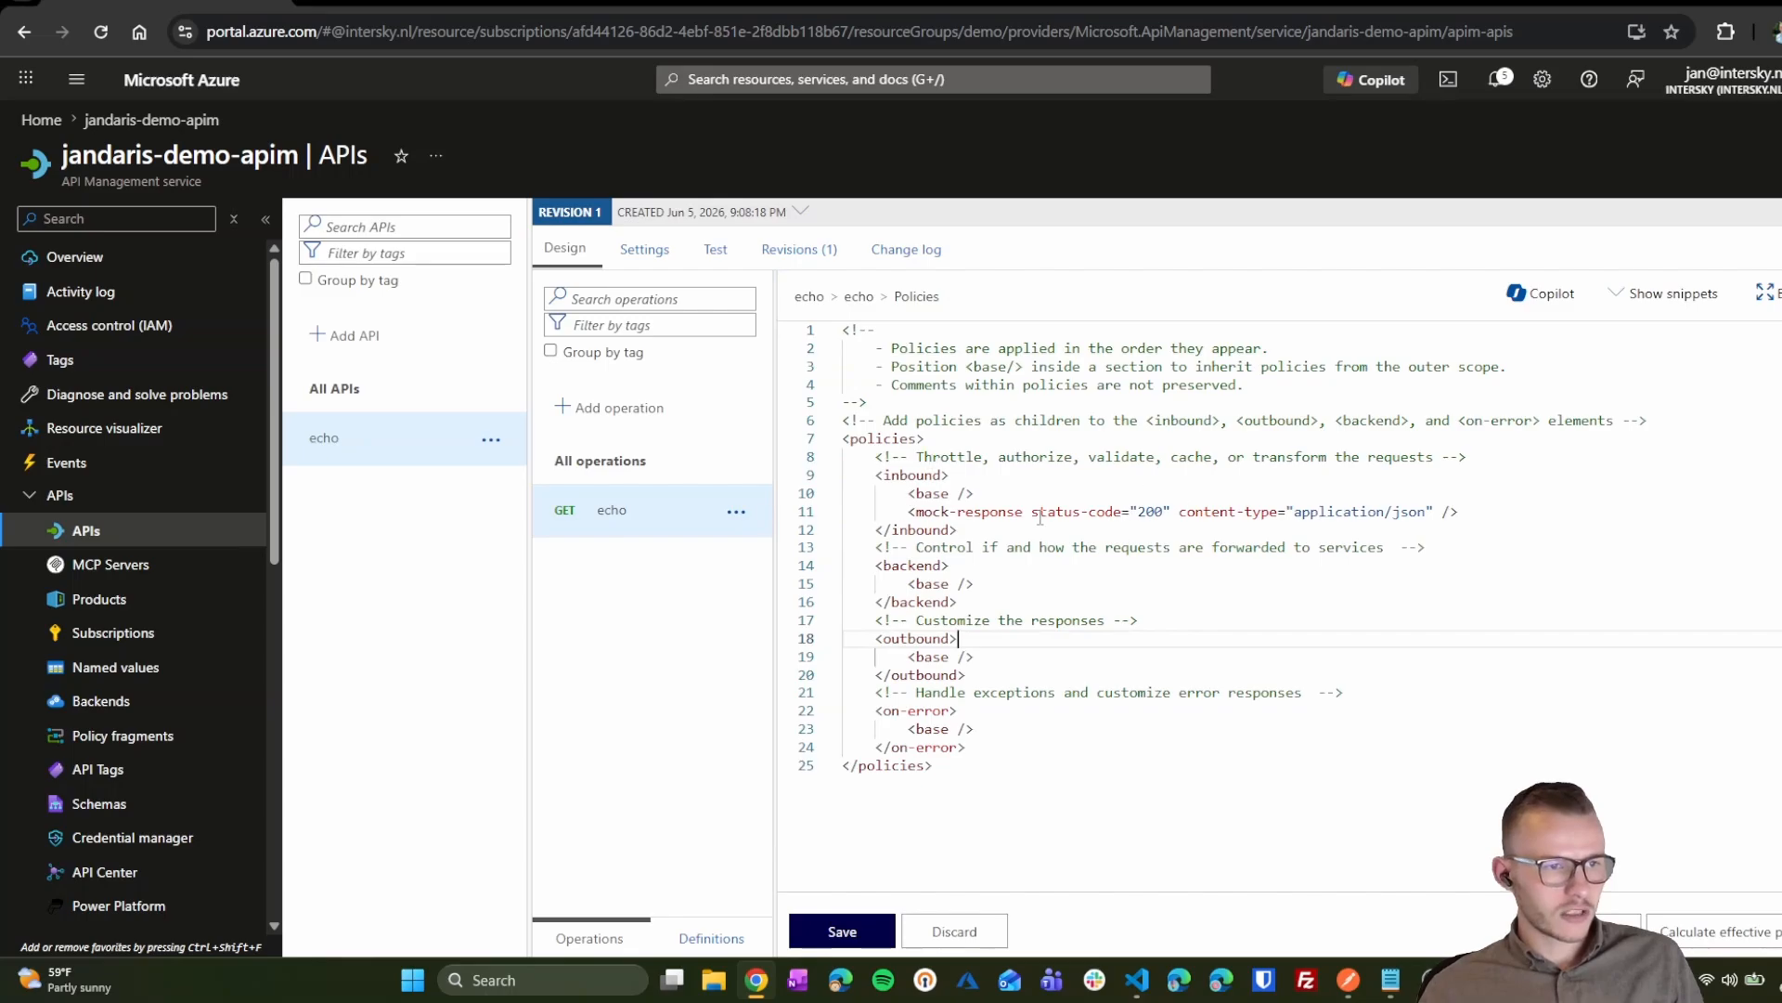
triple_click(1249, 512)
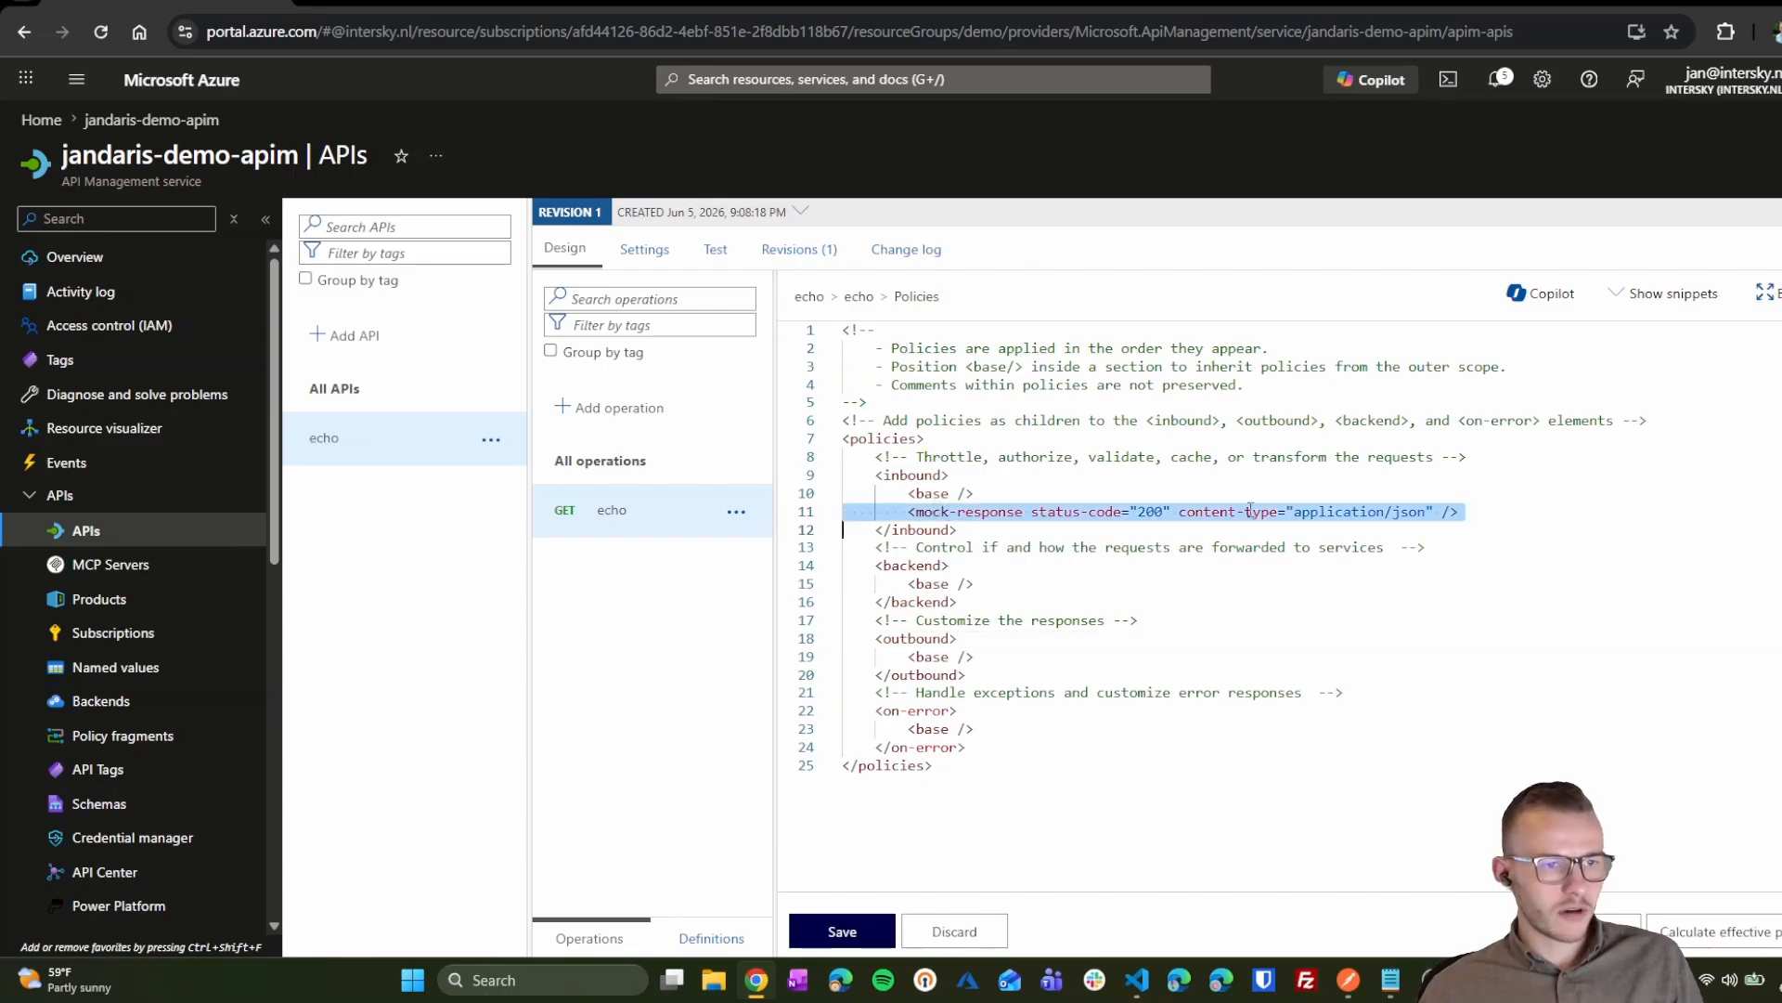
left_click(1142, 982)
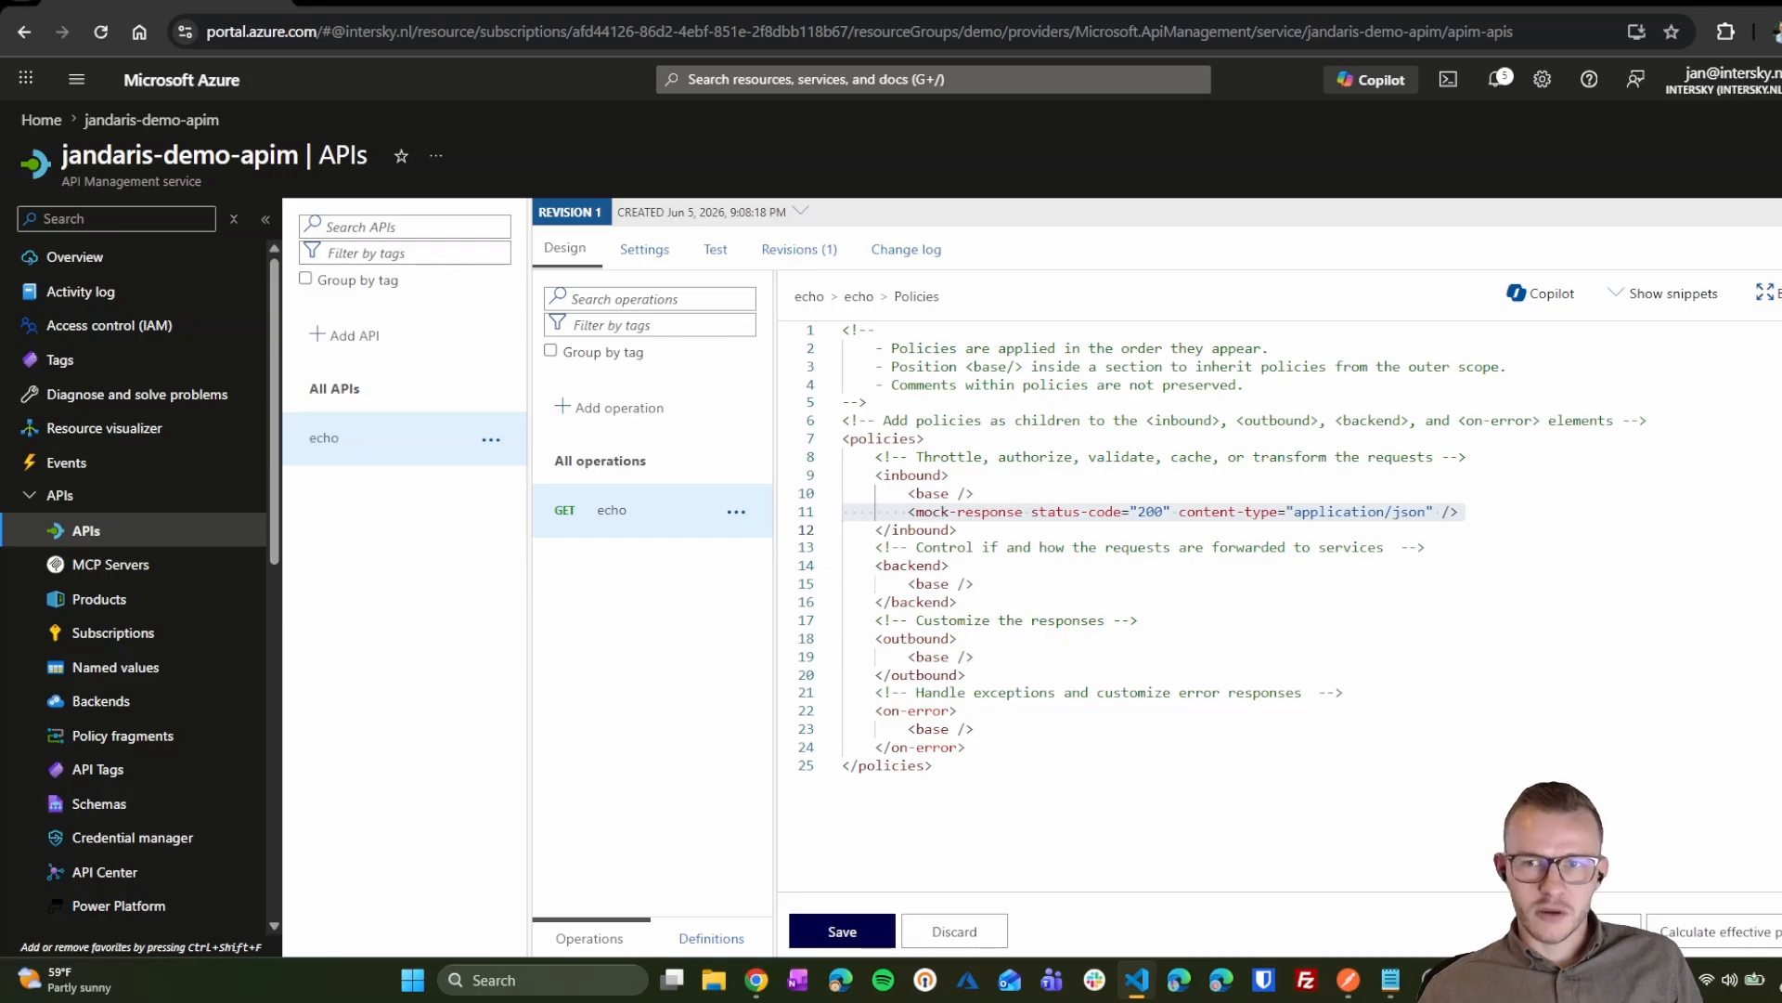
left_click(1226, 527)
Step: Replace the echo policy with the validate-jwt version and review its 401 status and Bearer scheme
key("ctrl+a")
key("ctrl+v")
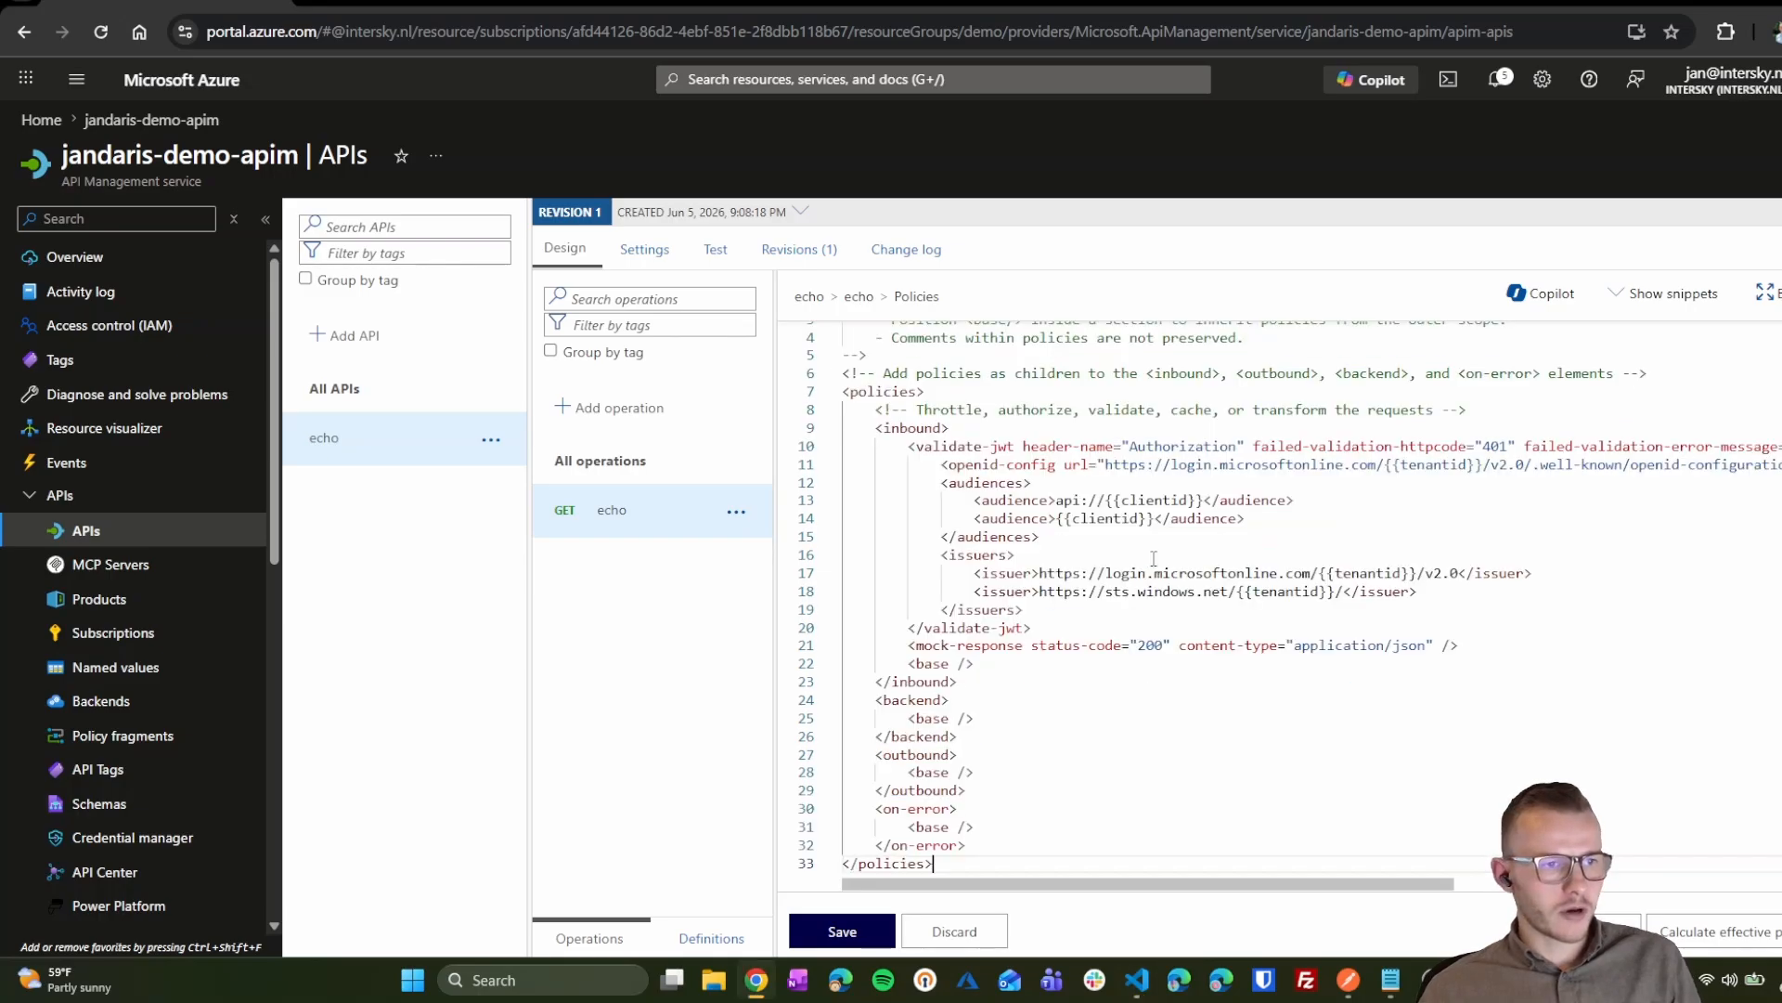
scroll(1088, 718, "up", 1)
left_click(984, 546)
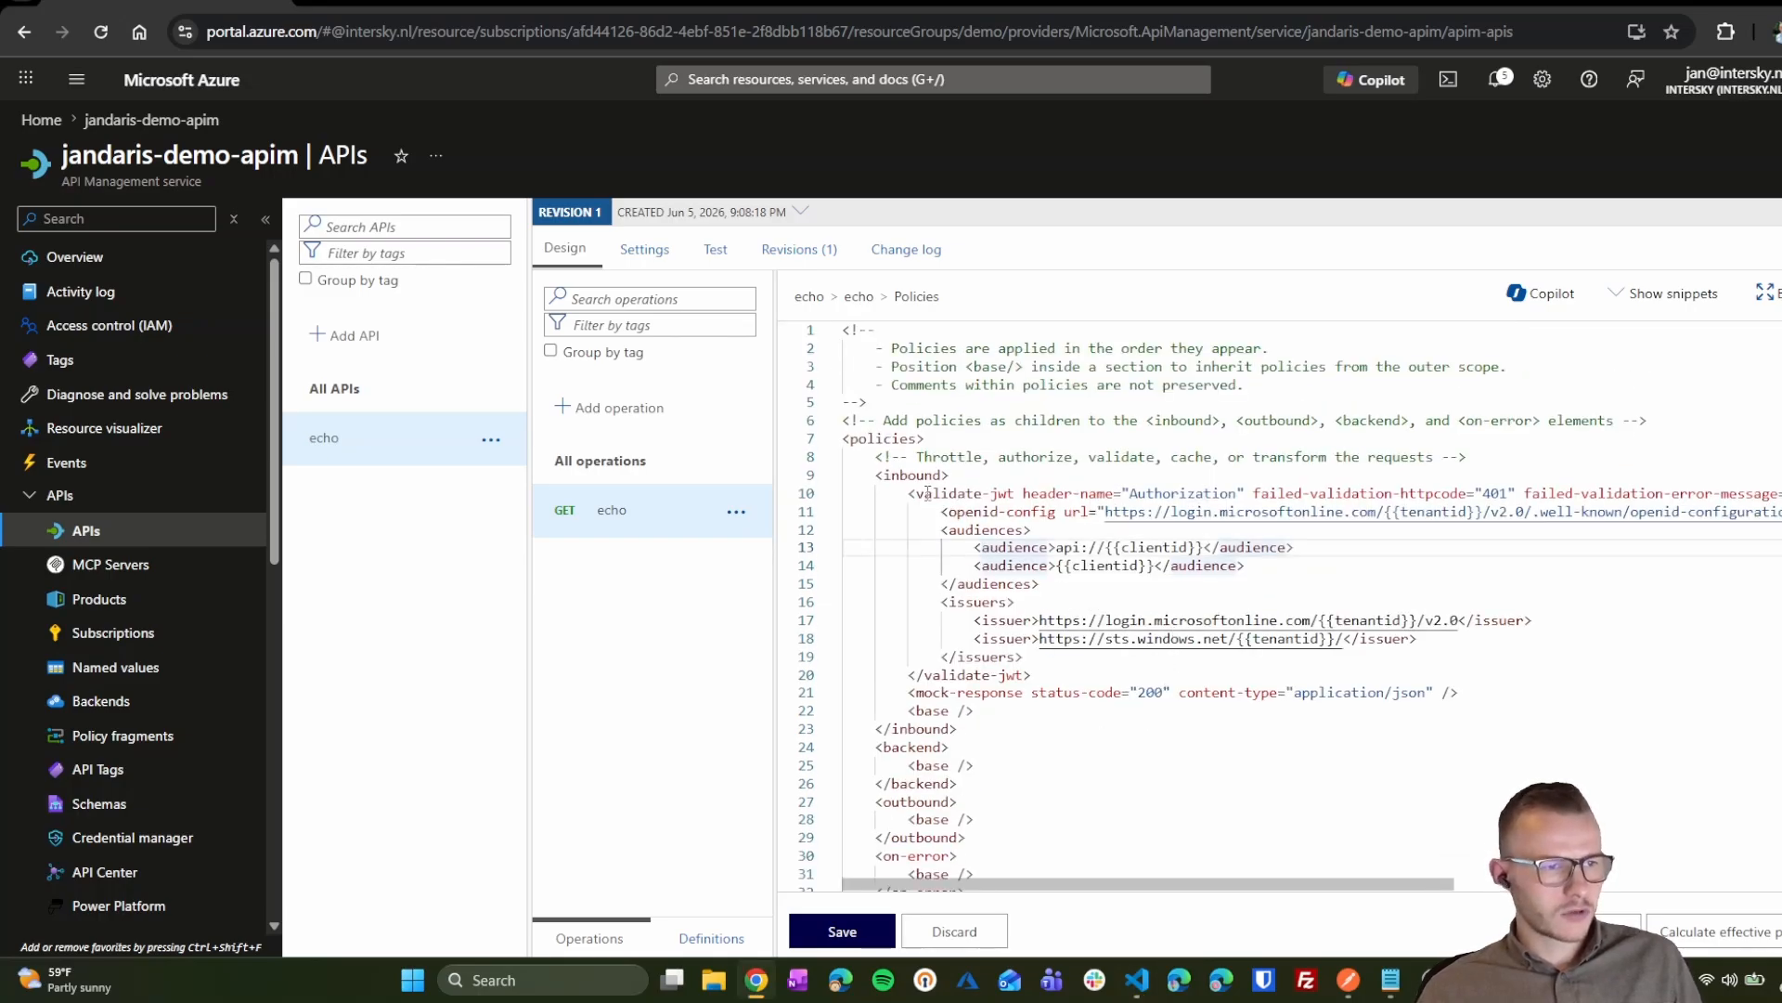
double_click(923, 493)
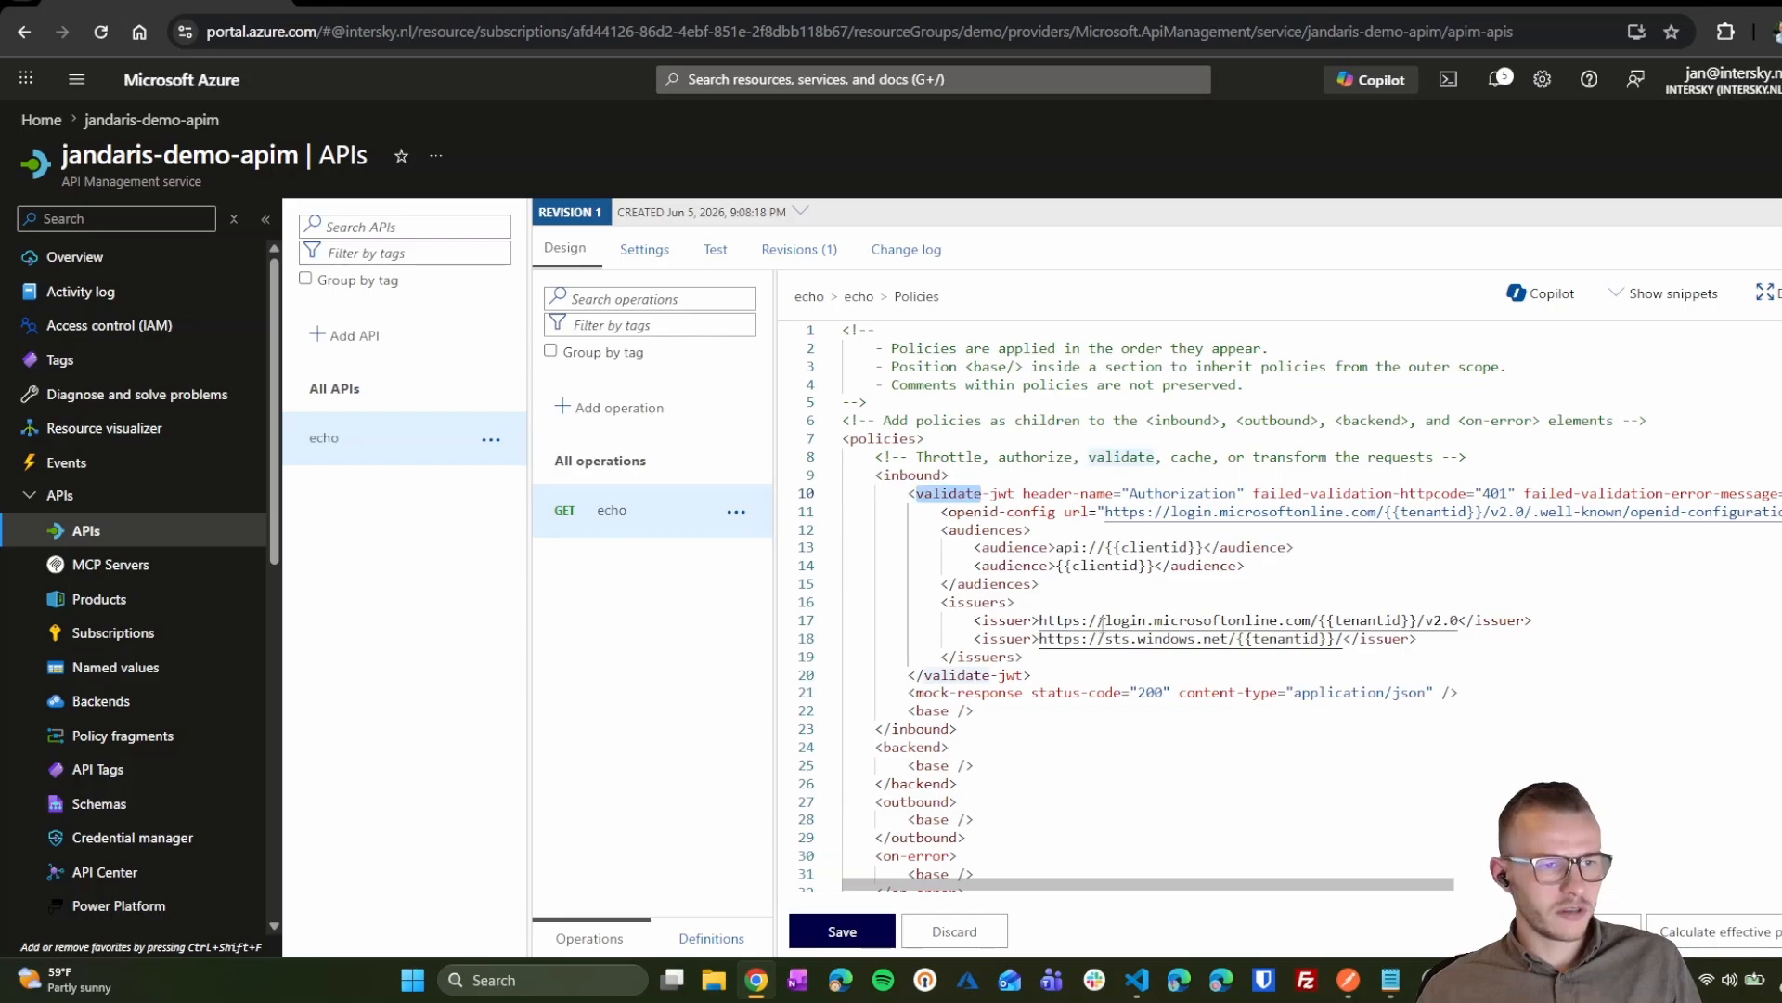
left_click_drag(1083, 881, 1286, 926)
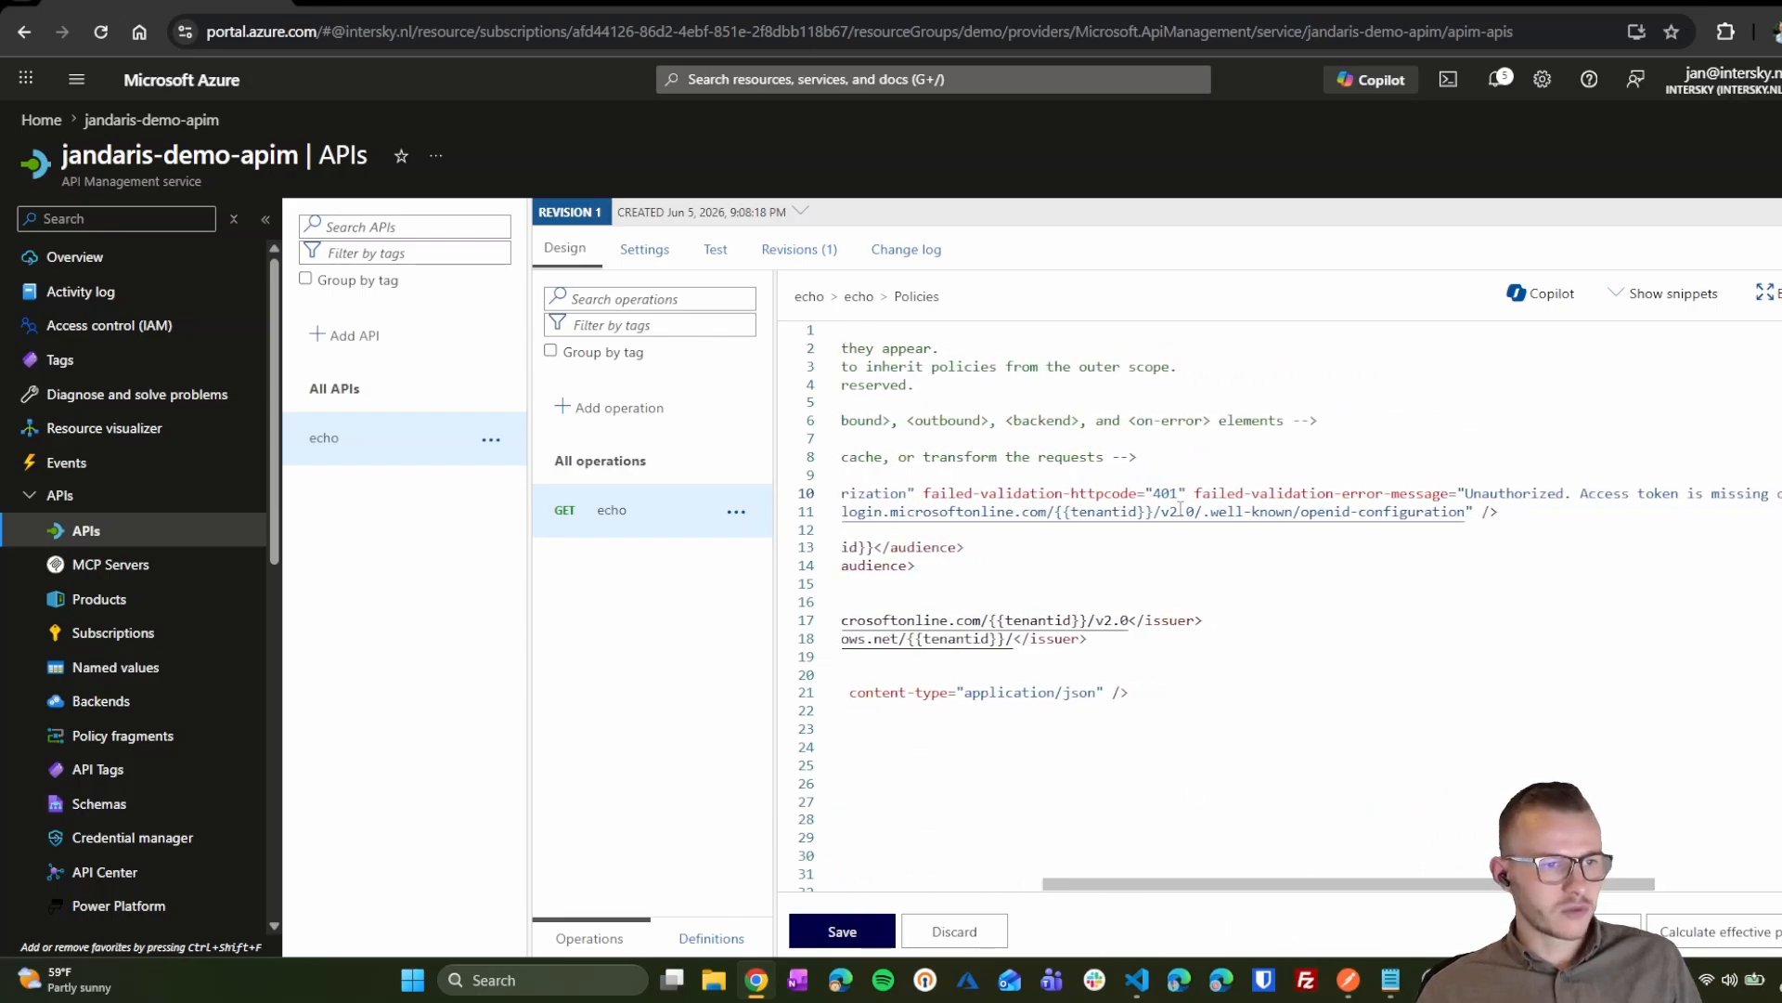
triple_click(1168, 490)
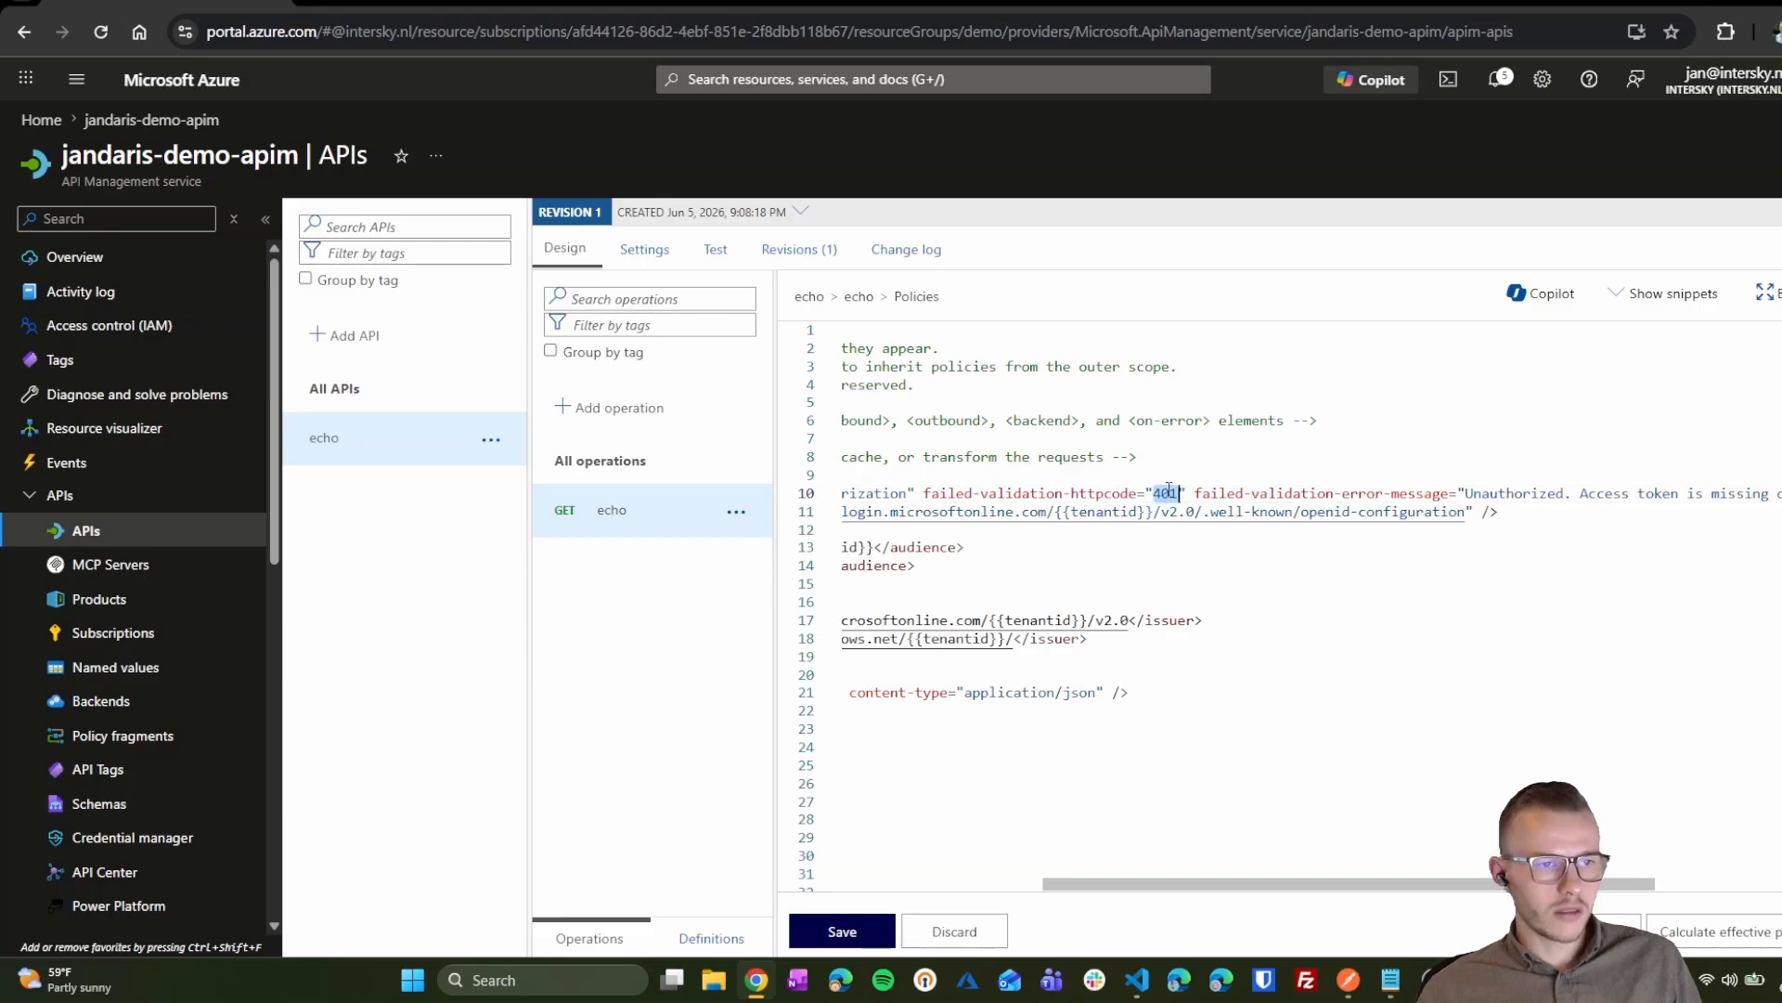
key("ctrl+a")
left_click(1440, 818)
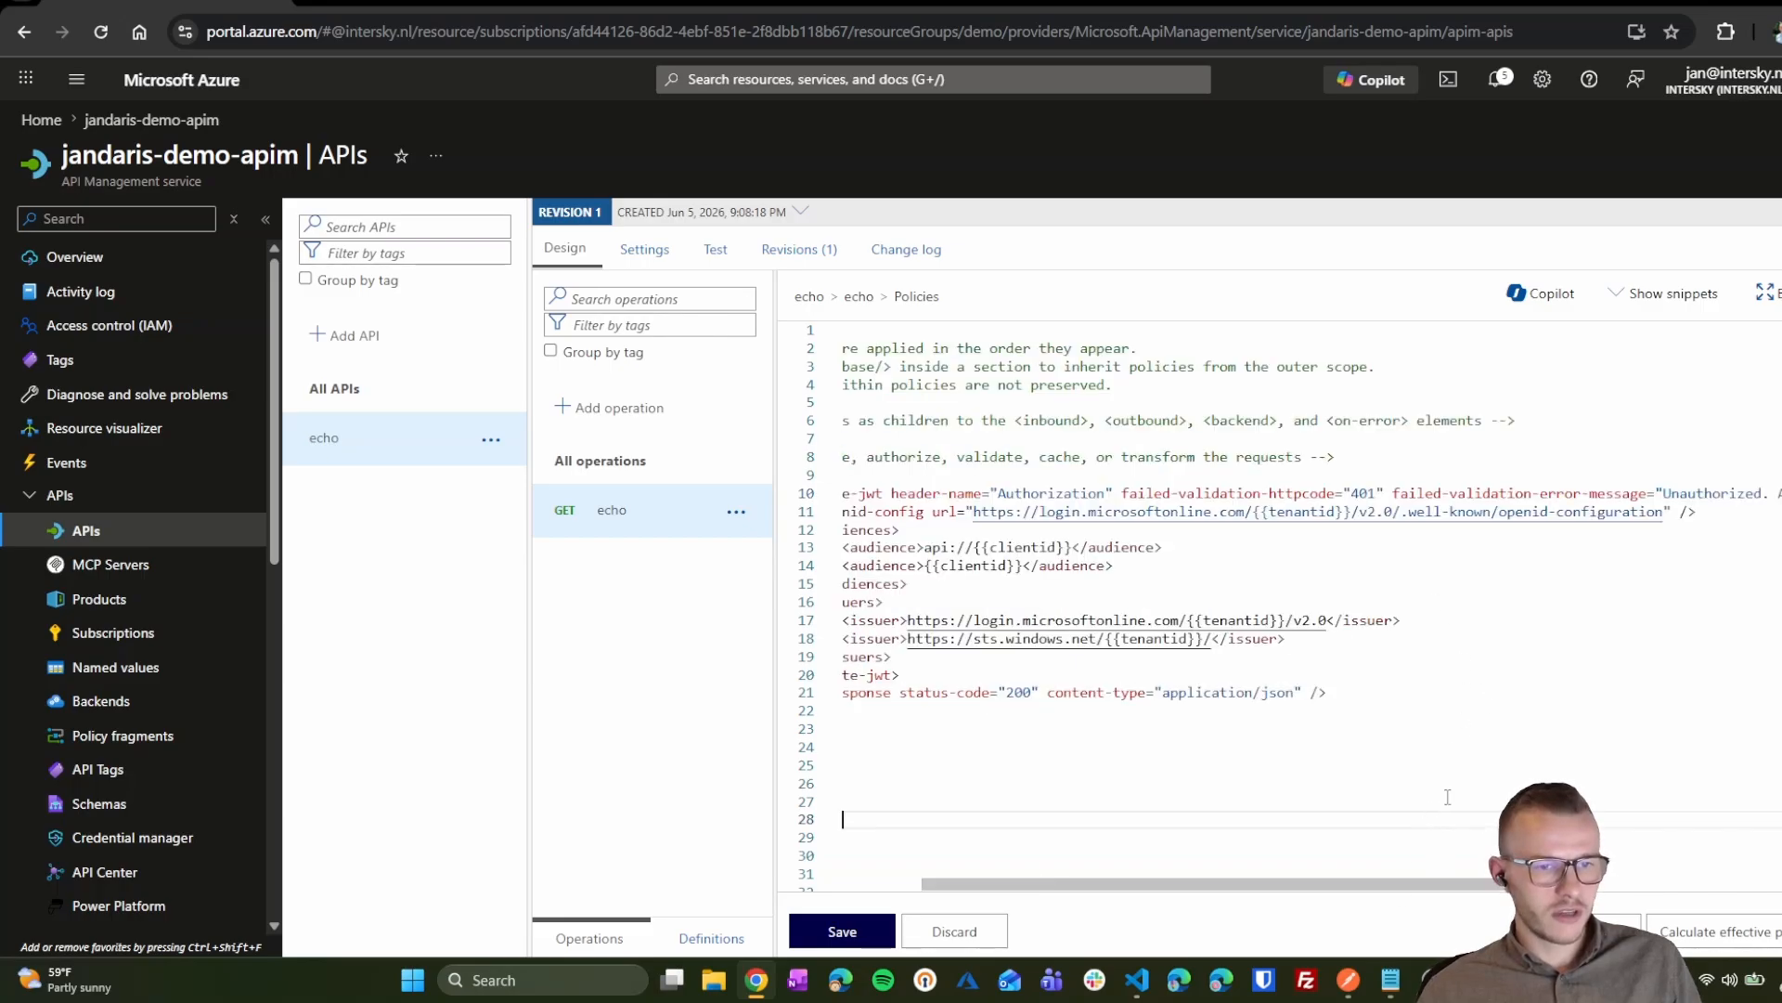
scroll(1268, 554, "right", 10)
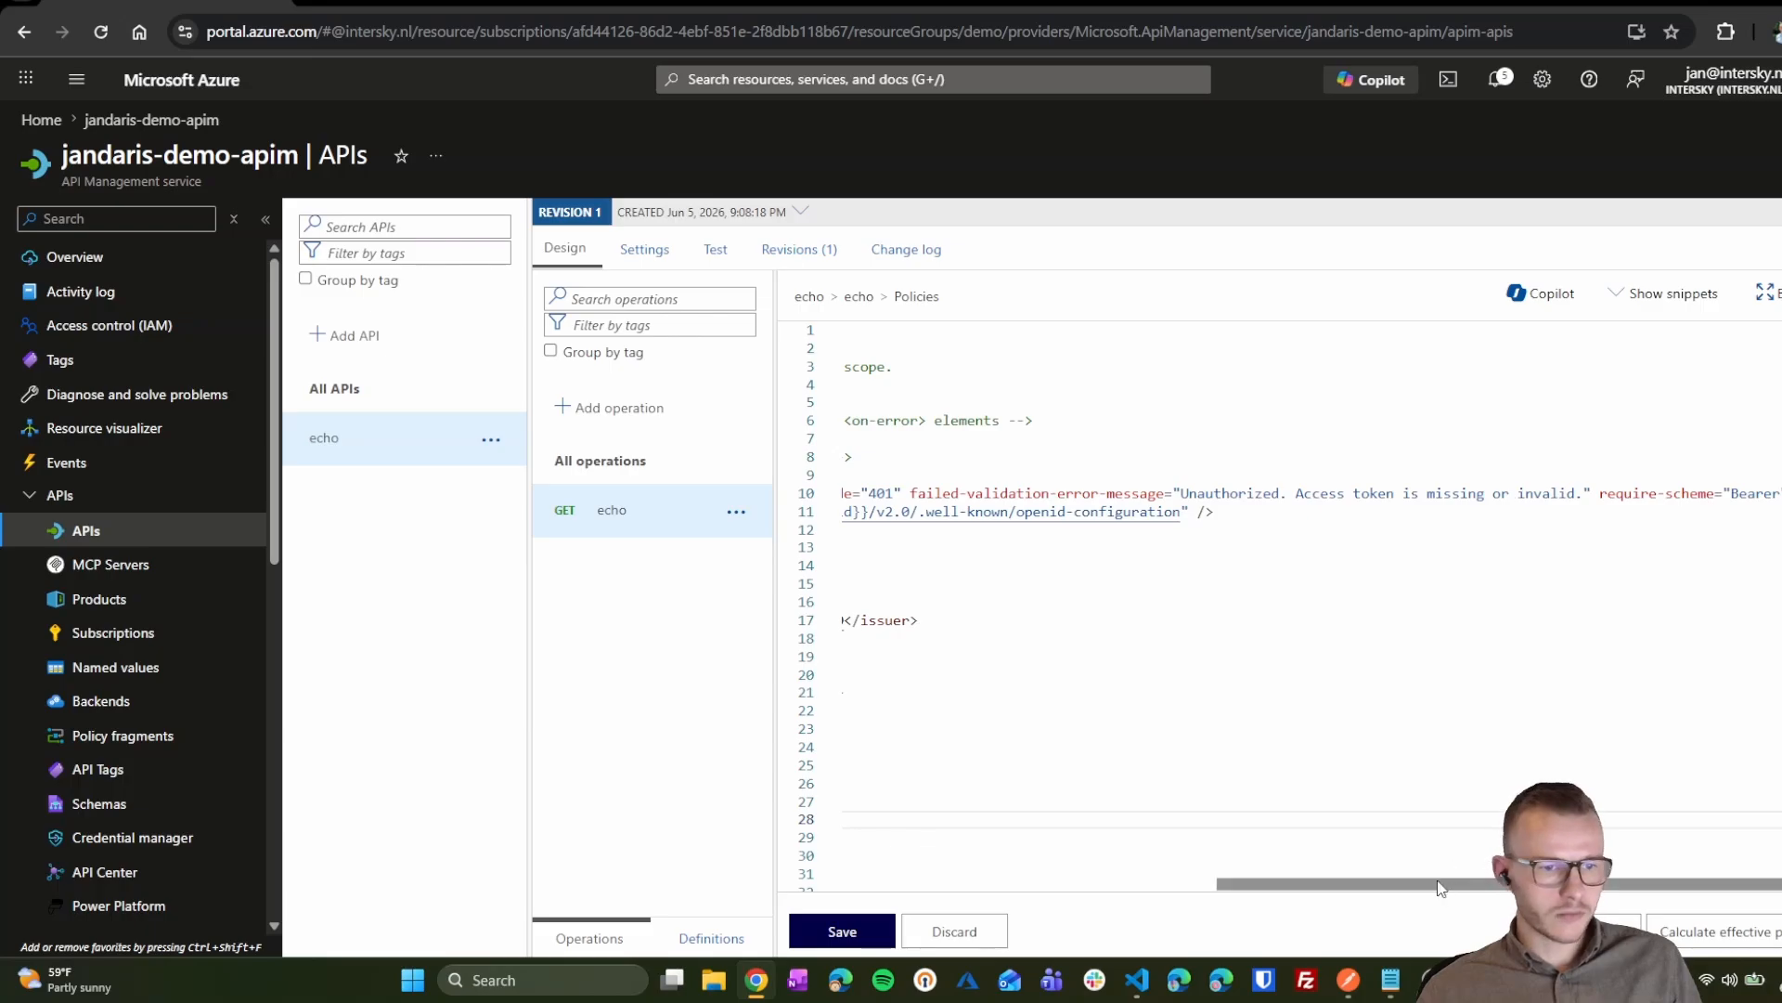
double_click(1749, 492)
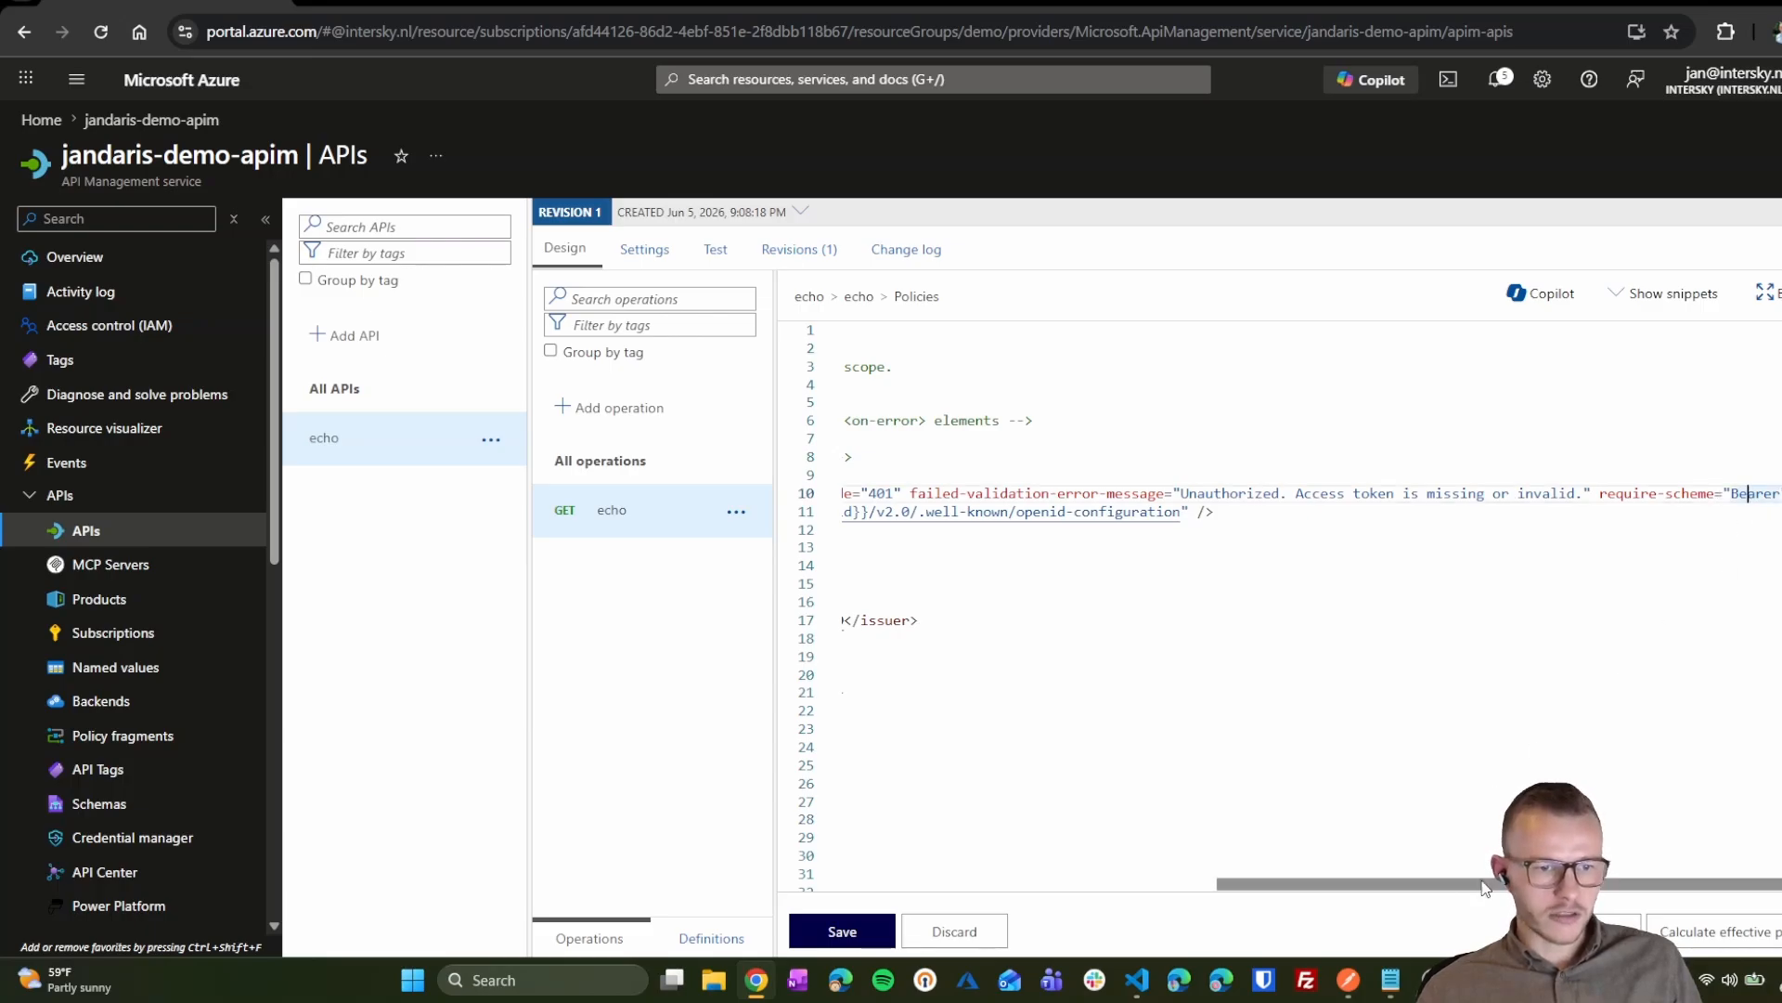
scroll(1207, 557, "left", 10)
left_click(1198, 583)
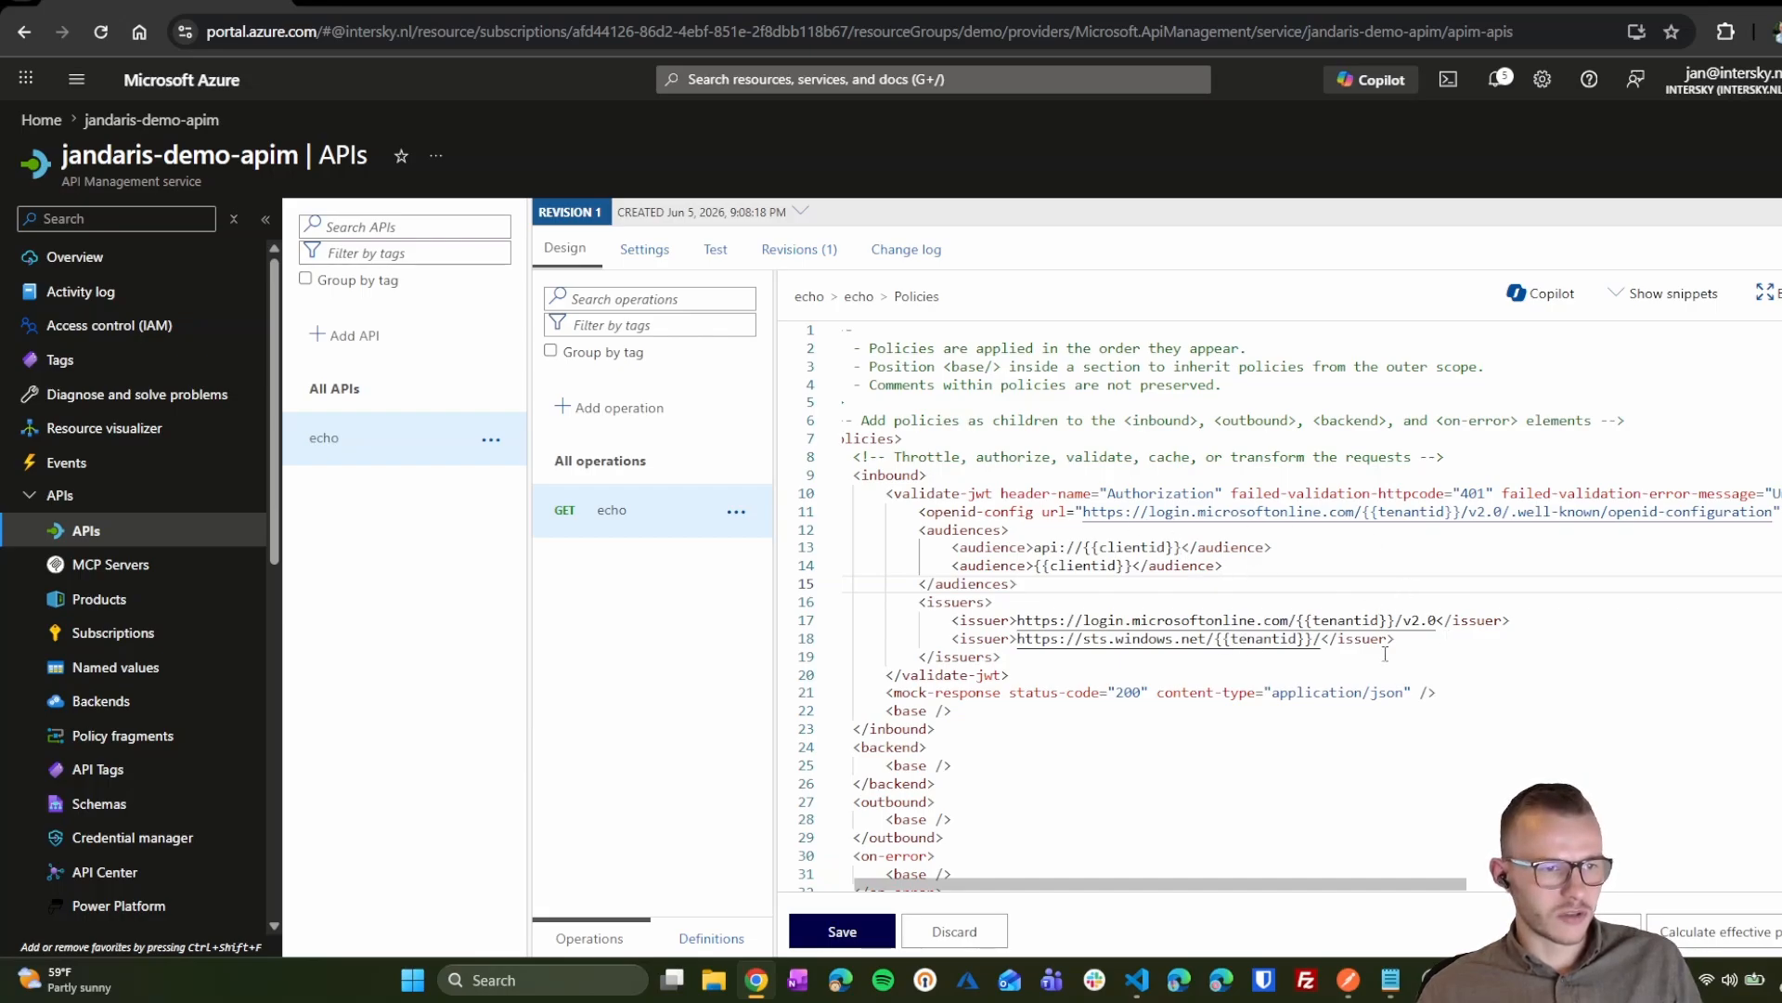
scroll(1274, 706, "down", 1)
left_click(1040, 621)
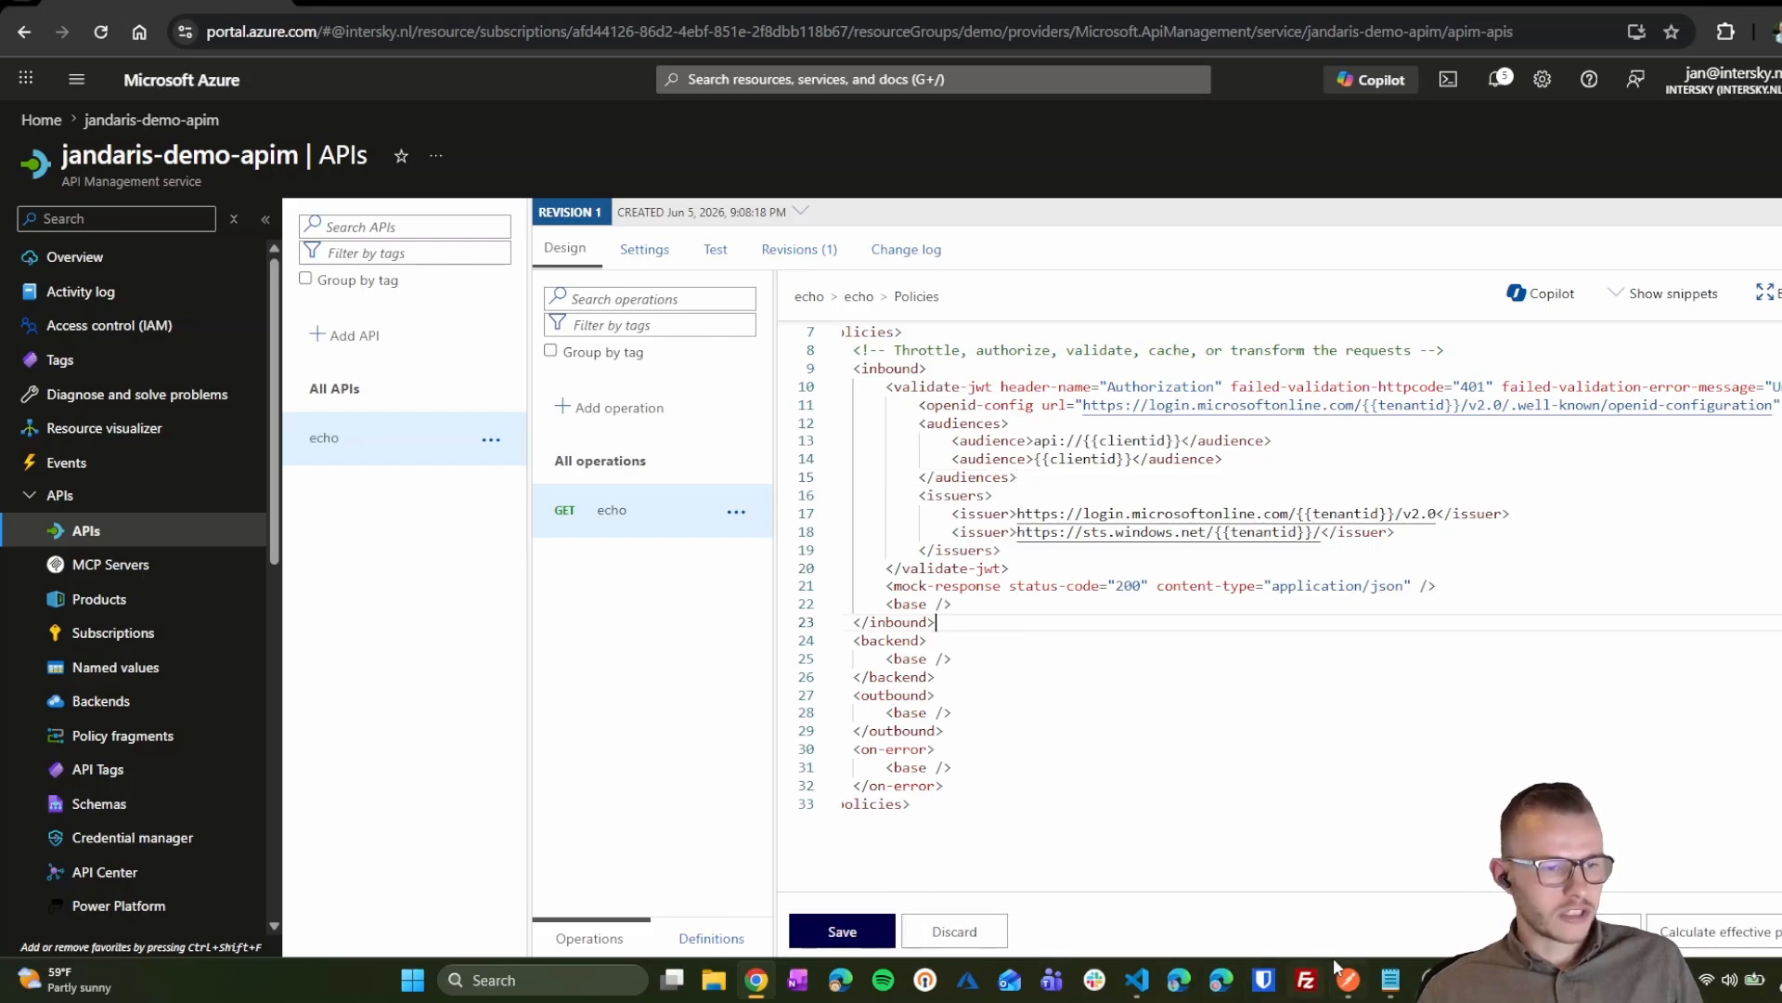
Step: Check the echo request in Postman, then save the validate-jwt policy in the portal
mouse_move(1349, 984)
left_click(1346, 919)
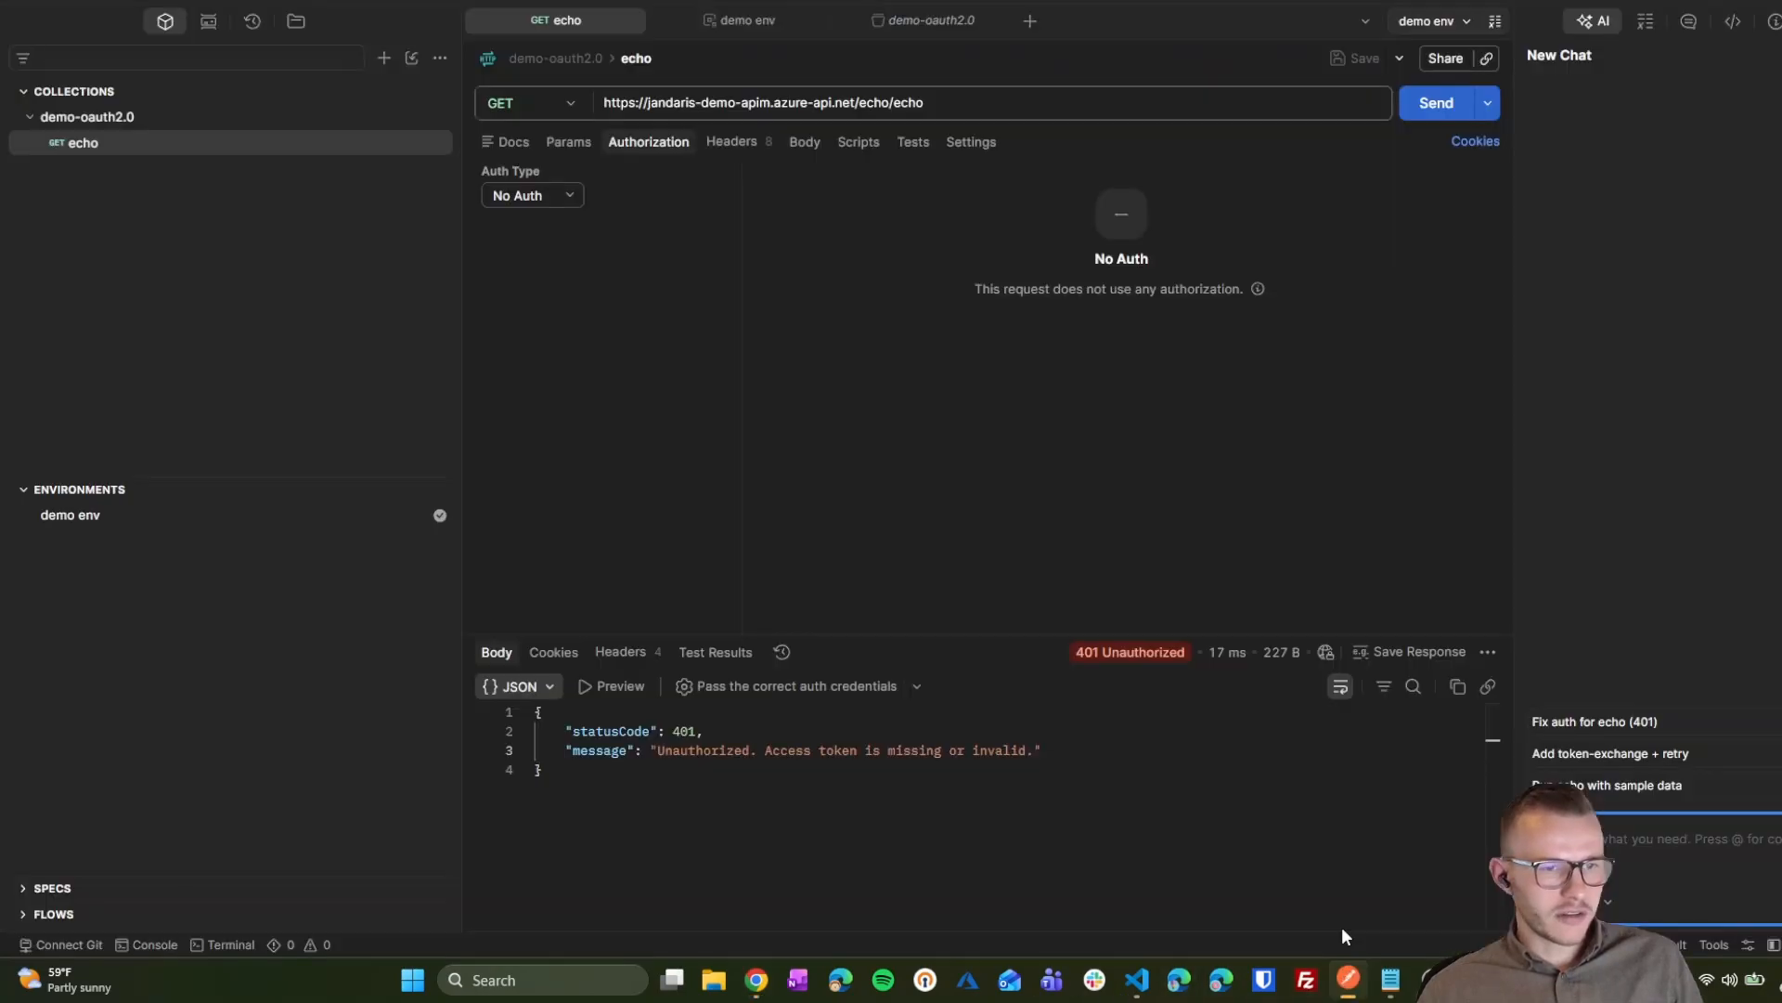
left_click(1410, 105)
left_click(1416, 101)
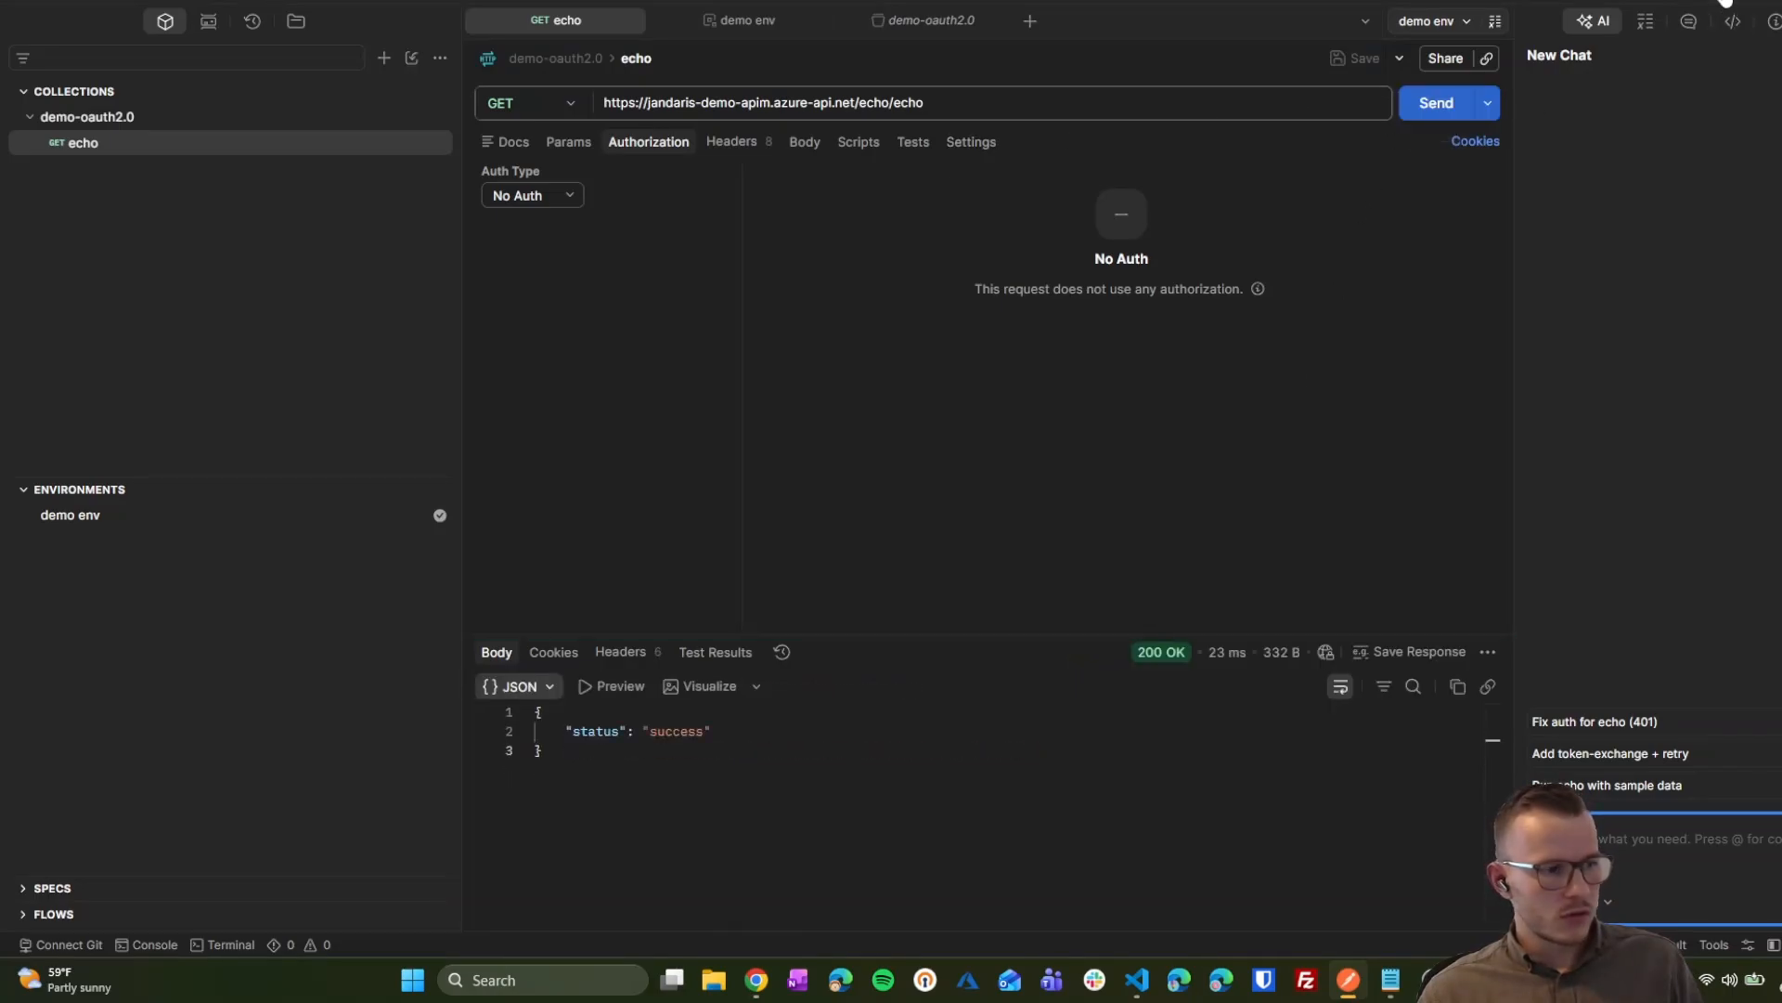
left_click(1725, 2)
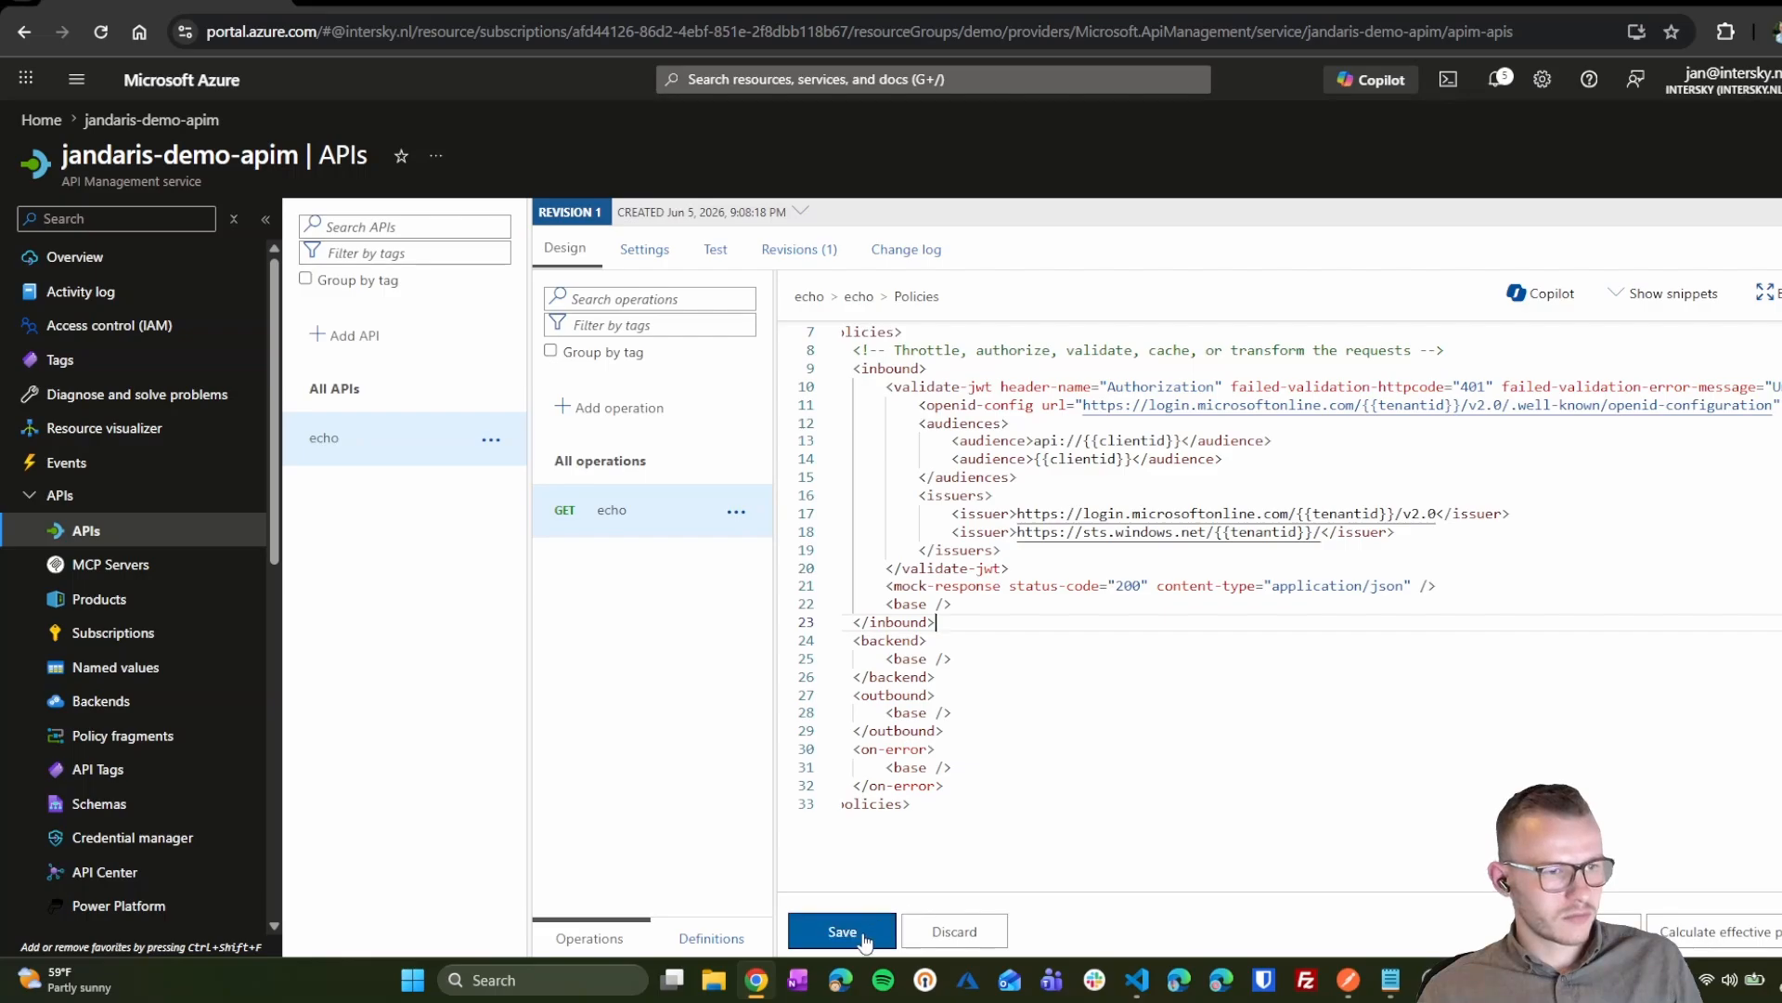
left_click(861, 936)
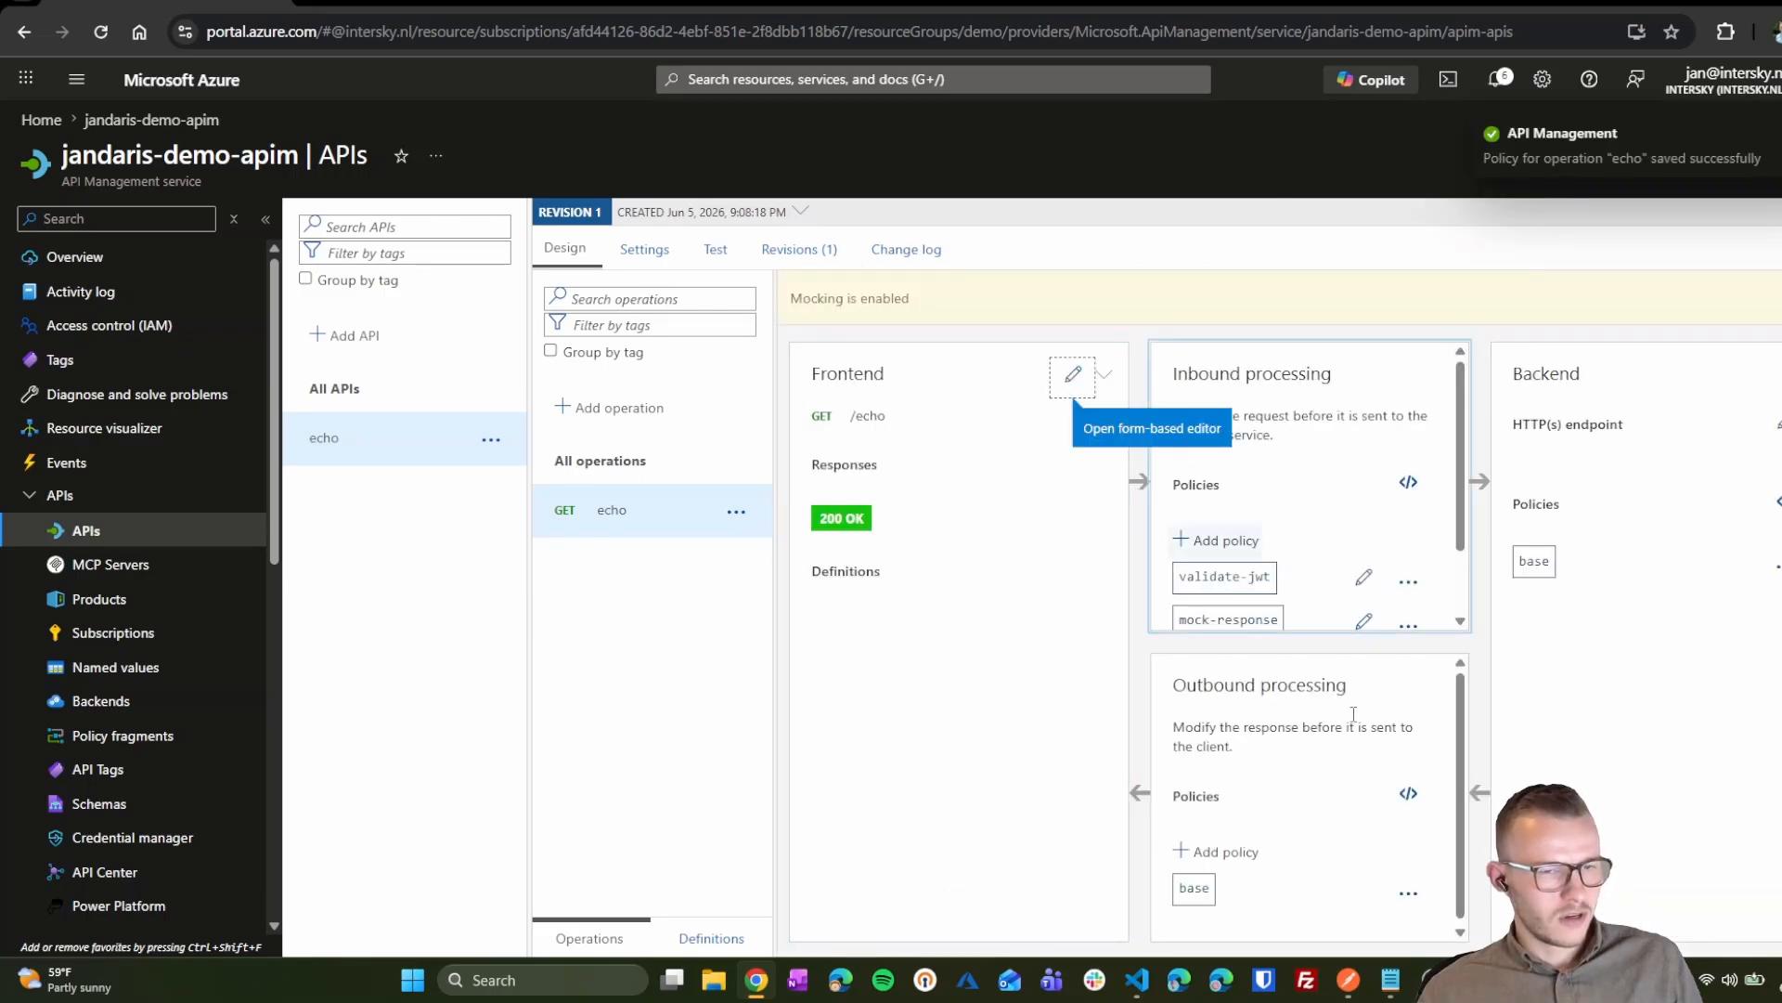
left_click(1347, 979)
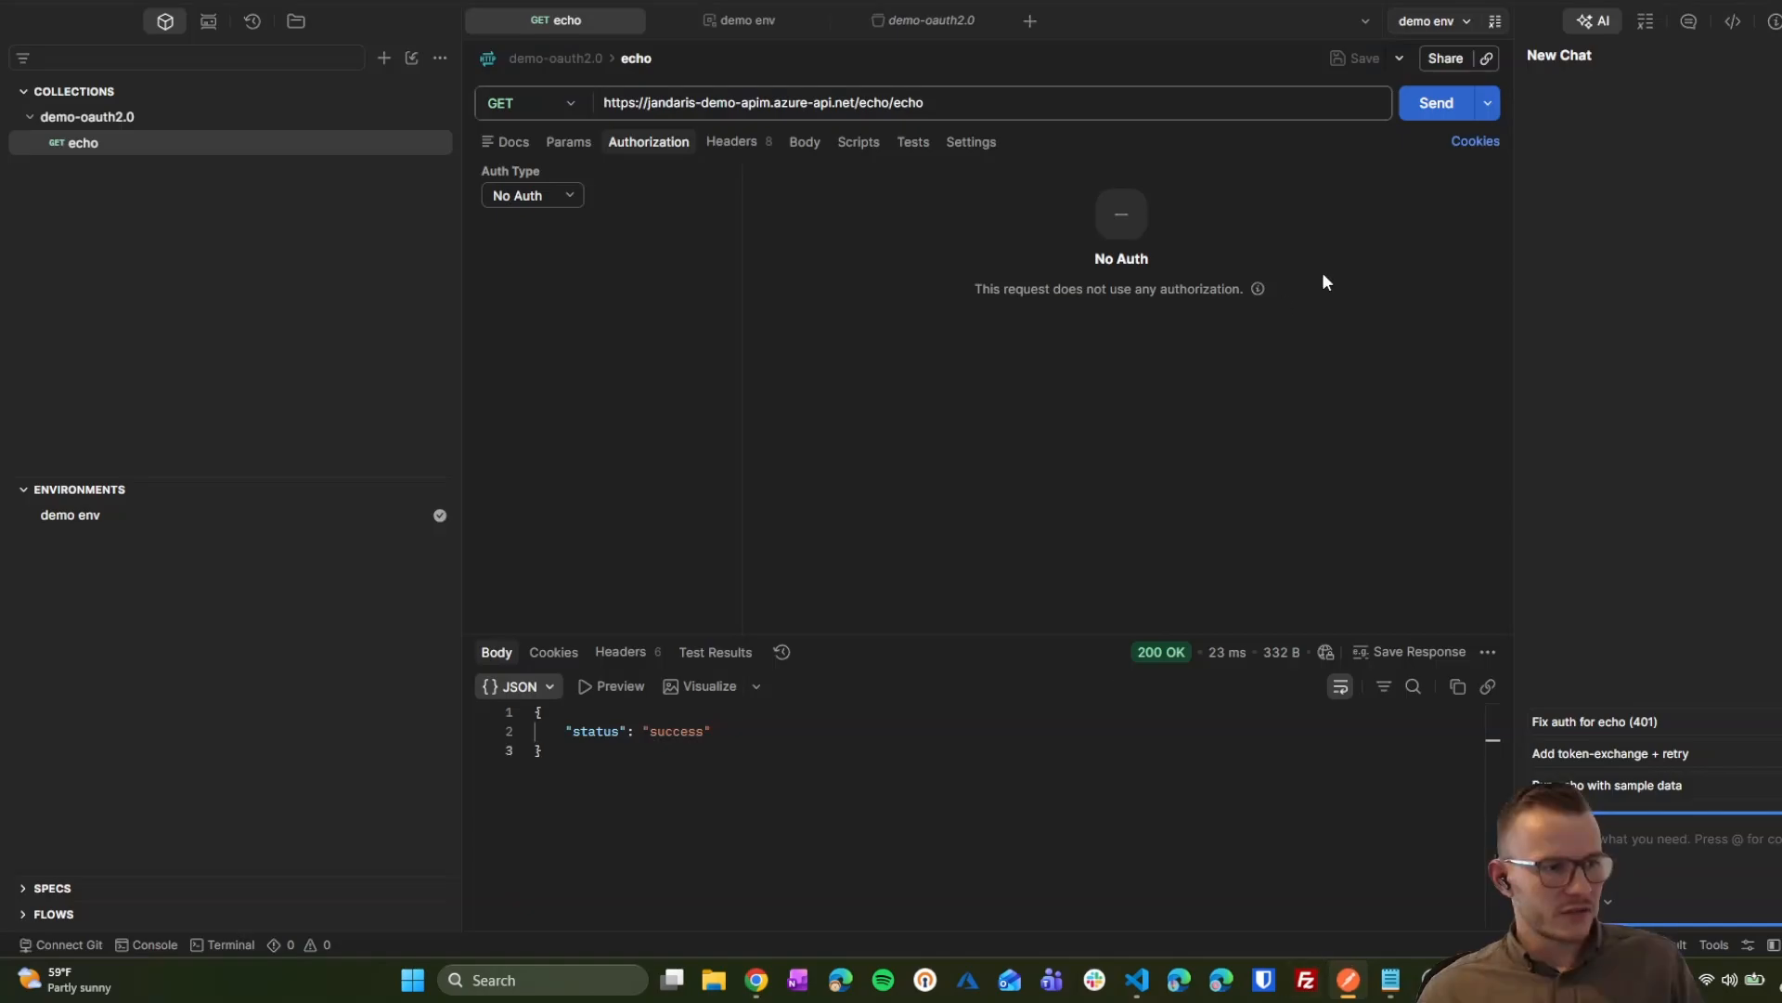
Step: Resend the echo request with No Auth, now getting 401 'Access token is missing or invalid'
left_click(1440, 117)
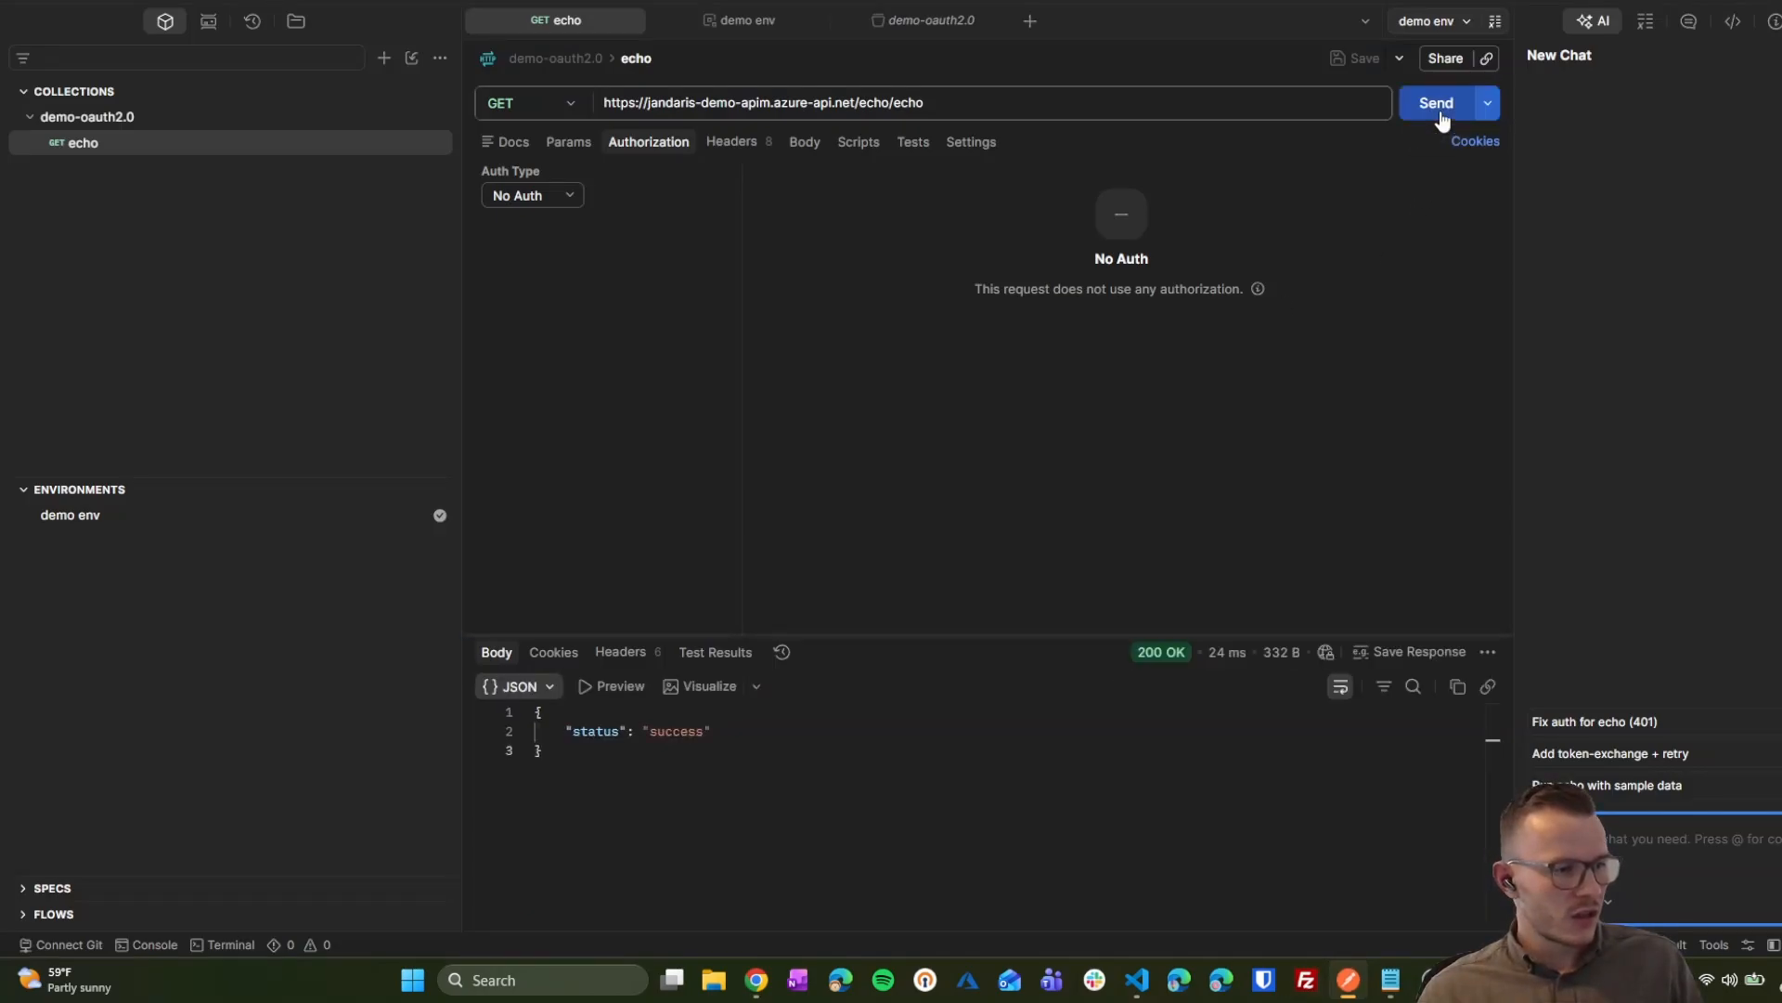
left_click(1442, 117)
left_click(1442, 117)
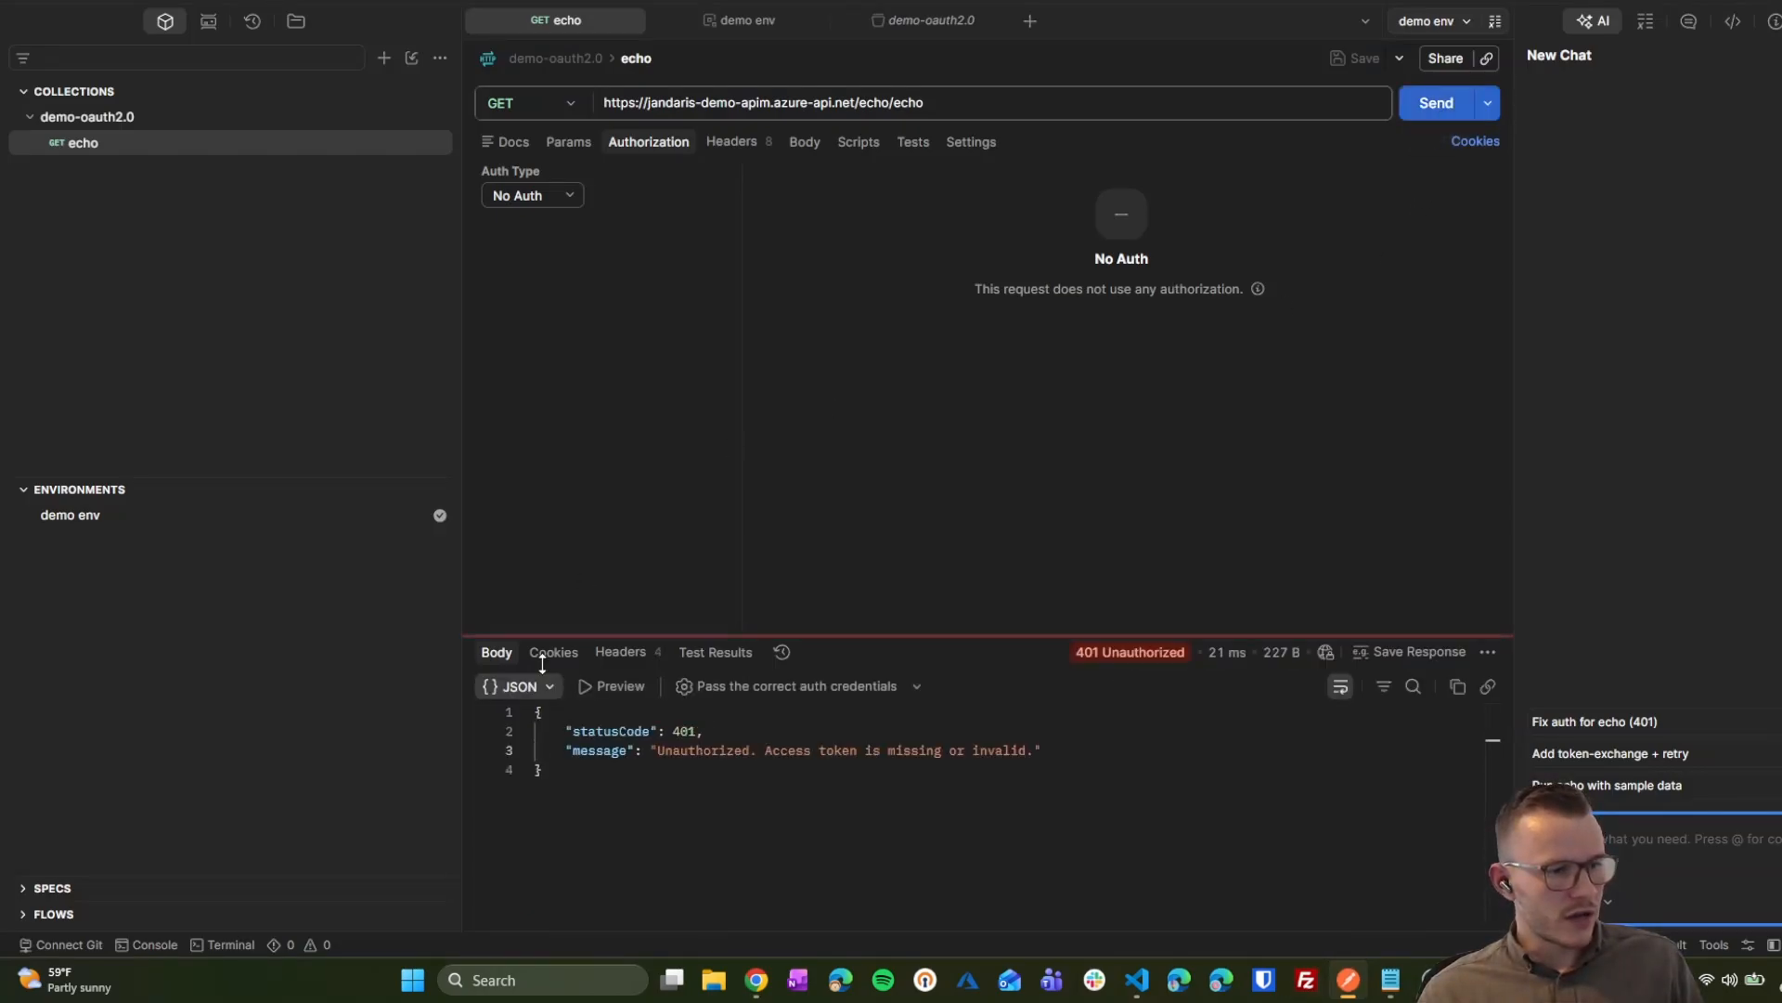
left_click(1428, 111)
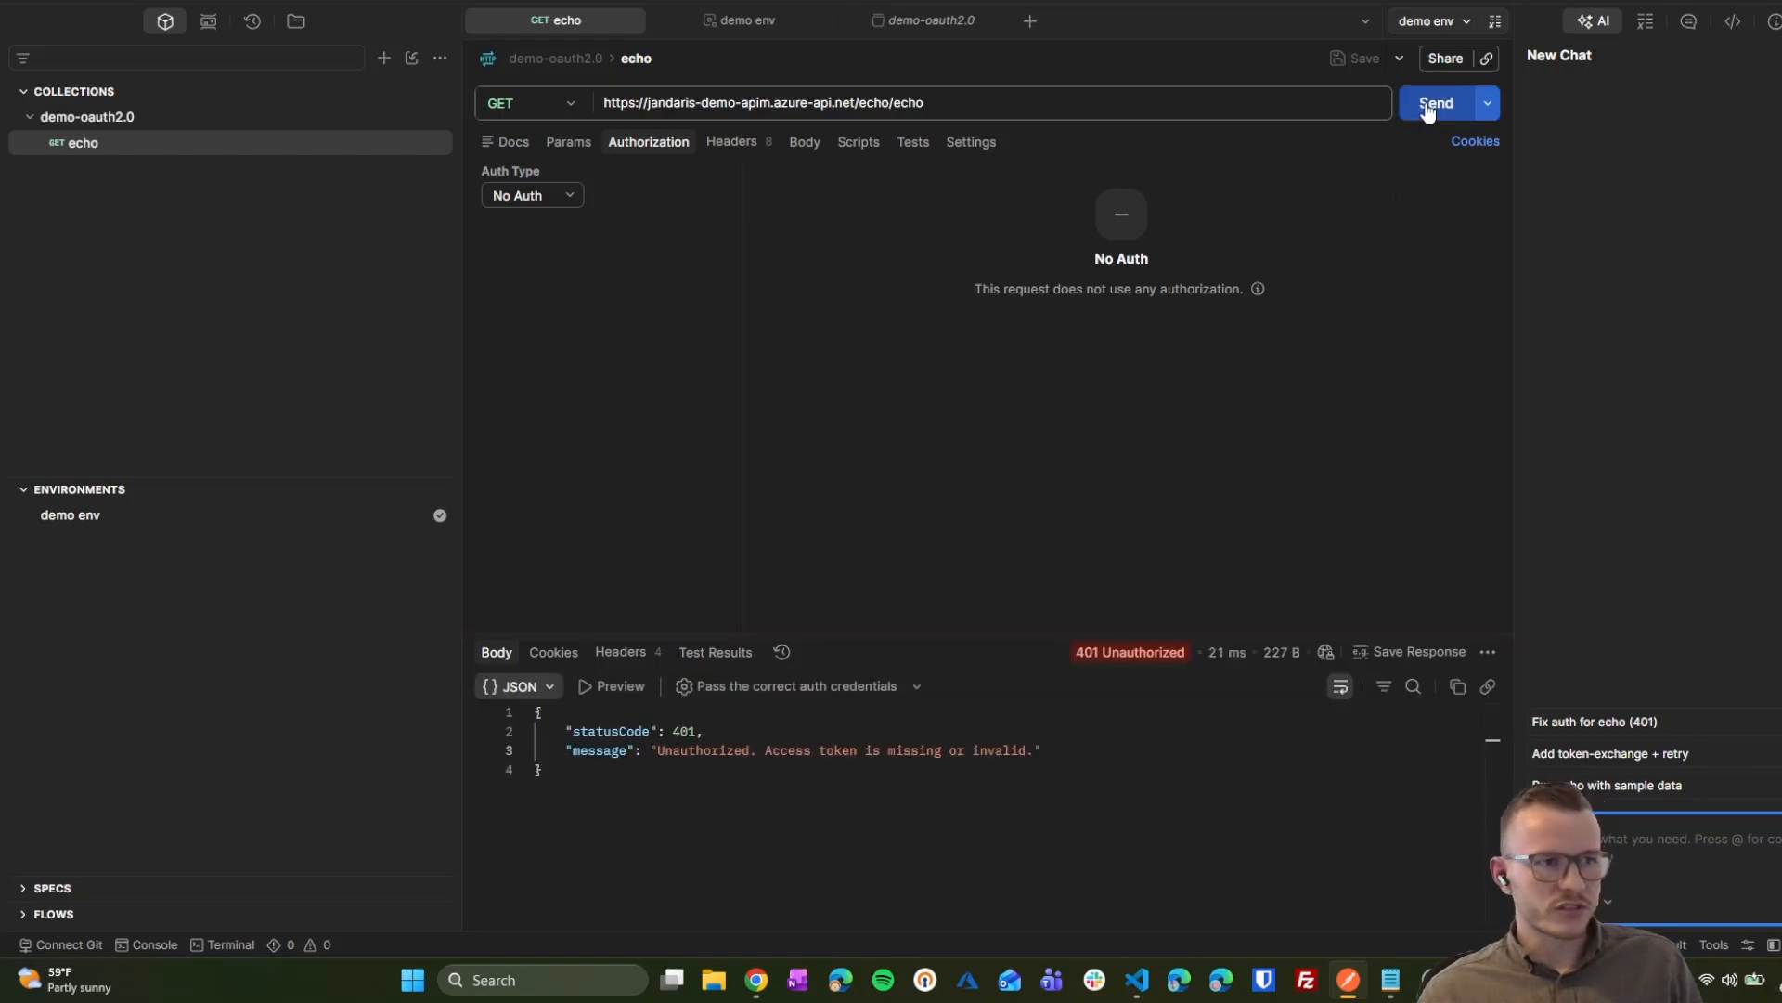
left_click(1428, 110)
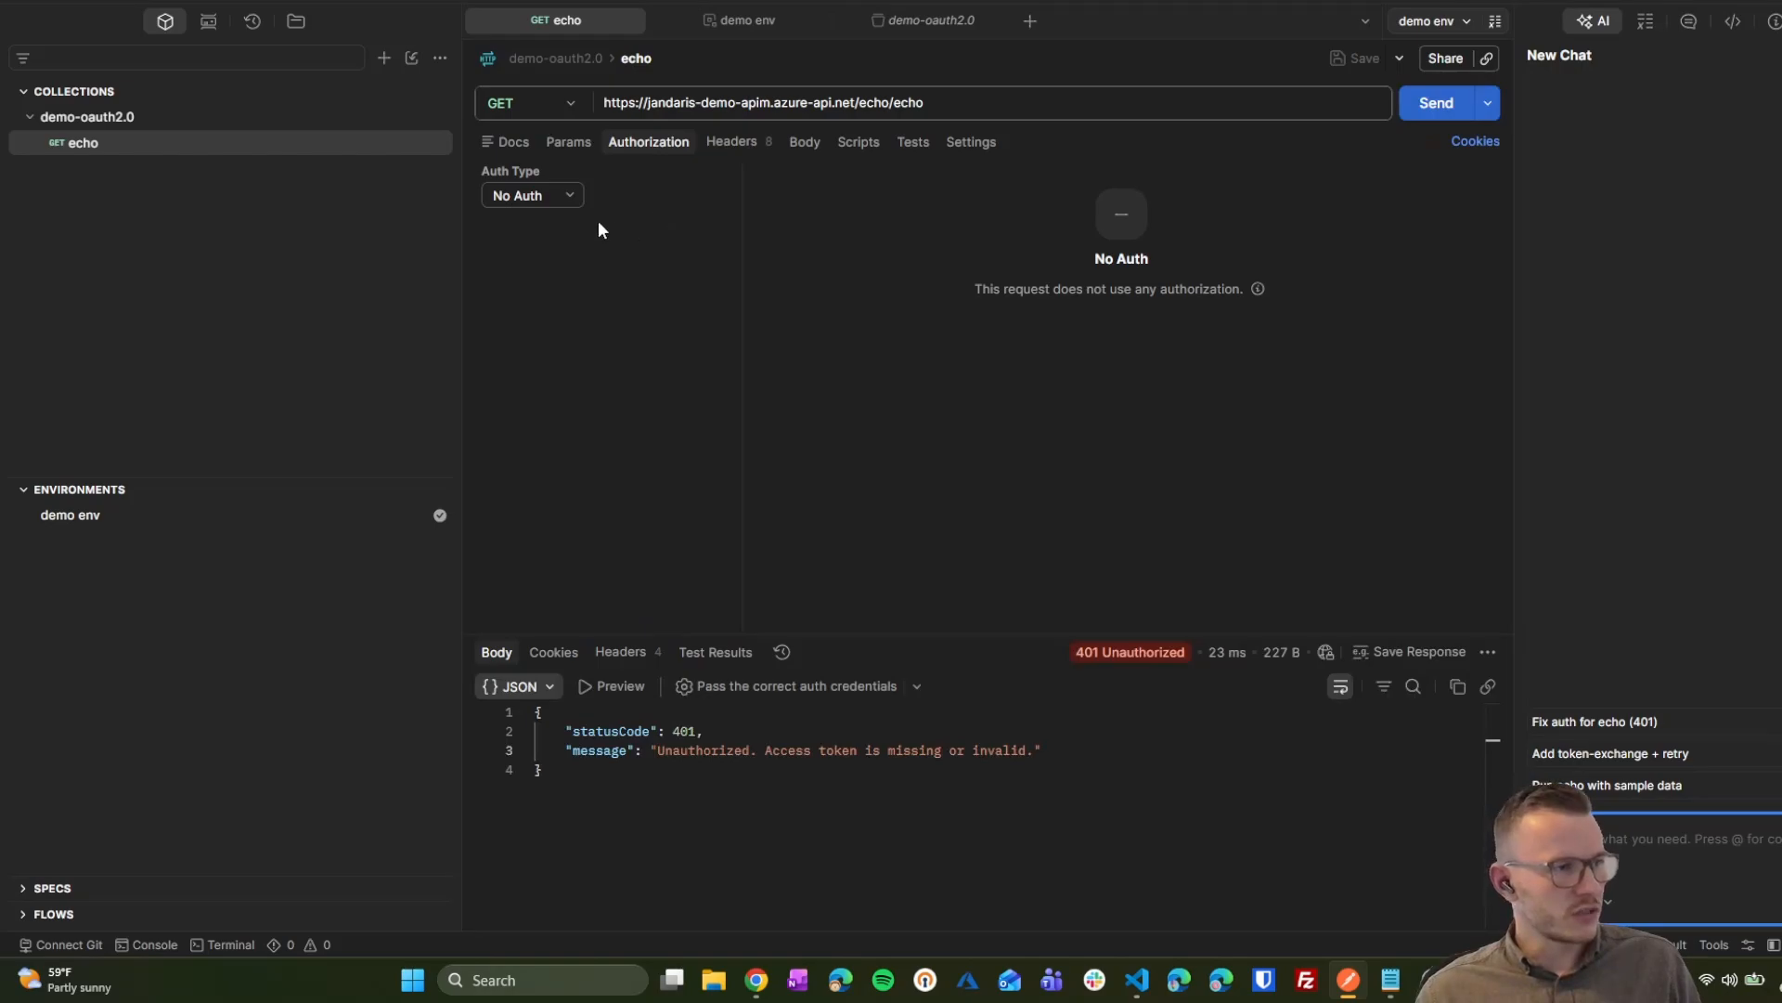
left_click(533, 195)
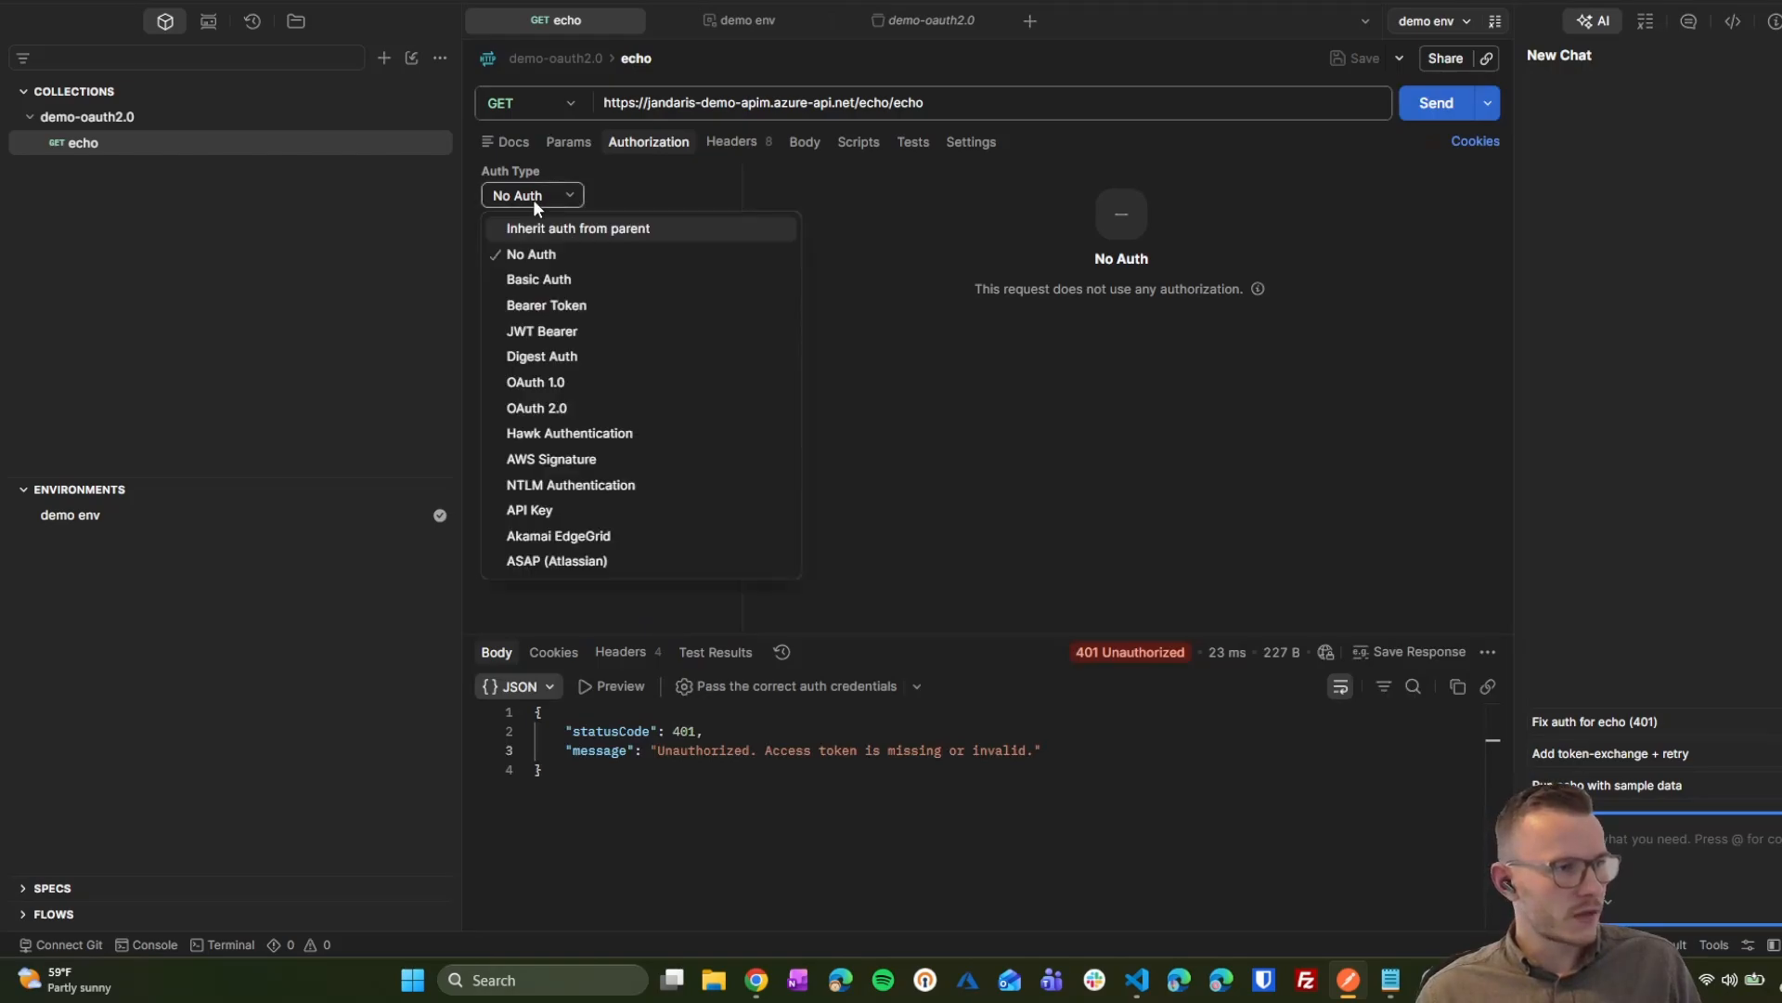
Step: Set the echo request's authorization to OAuth 2.0 and review the demo env variables and token URL
left_click(553, 408)
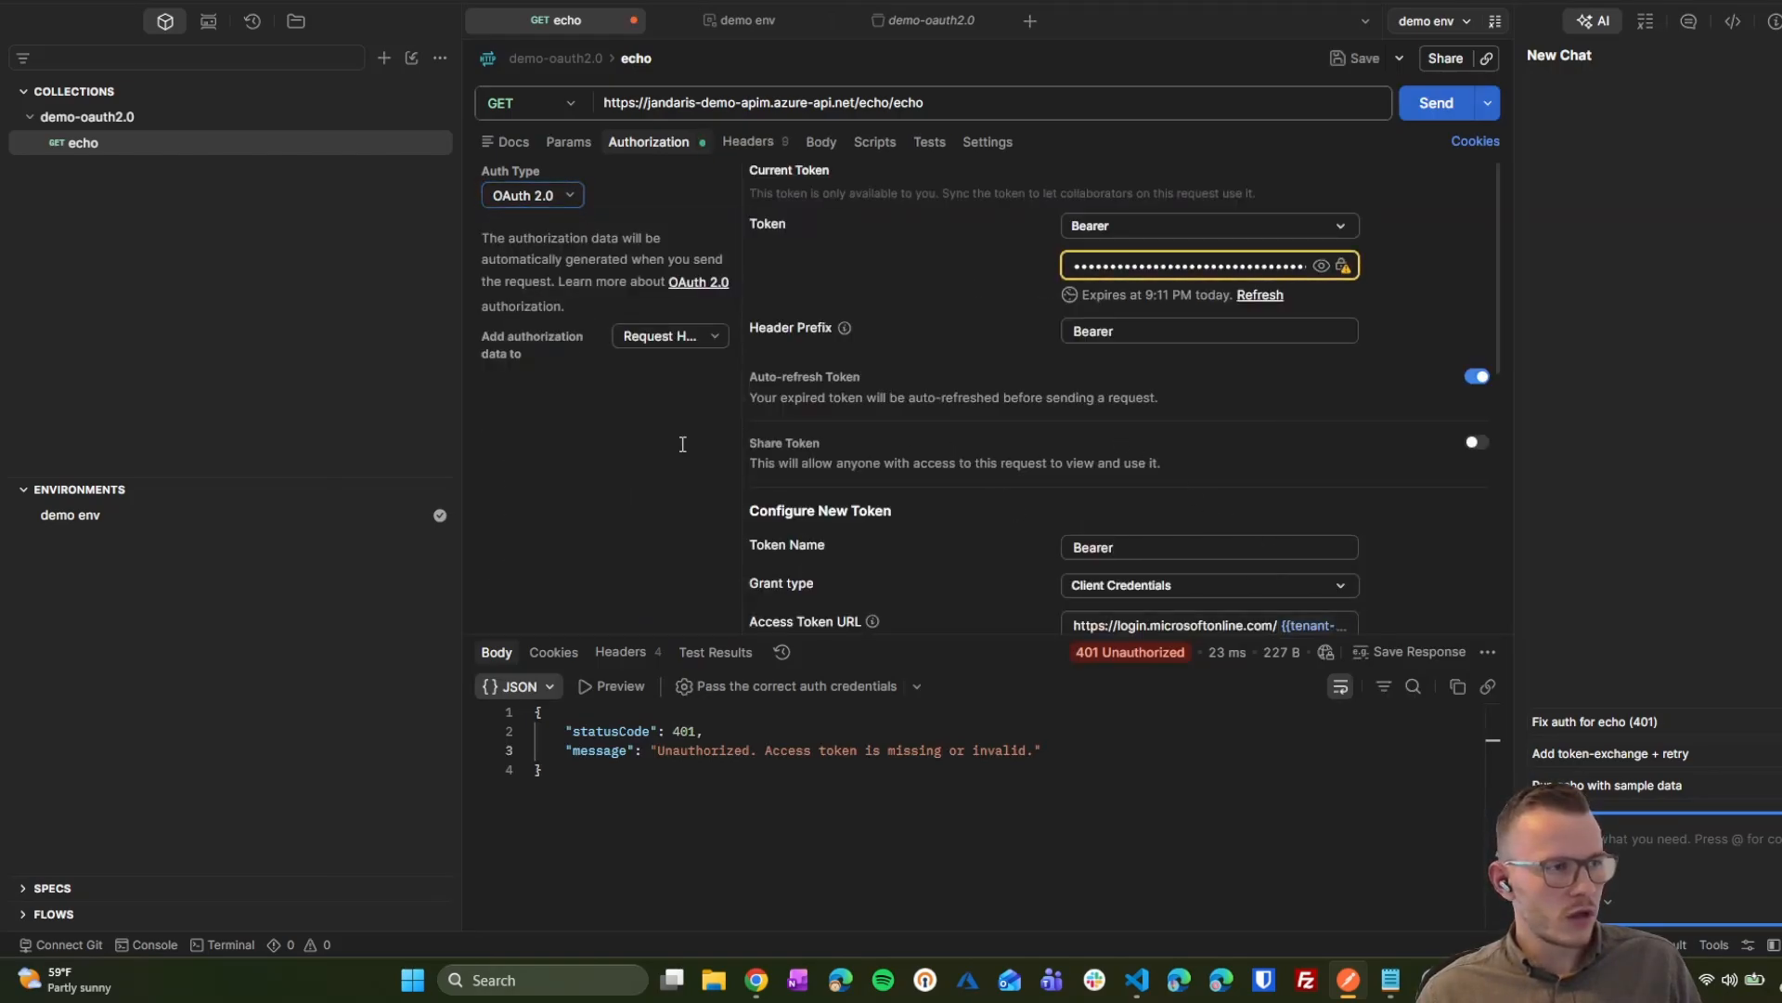
left_click(94, 521)
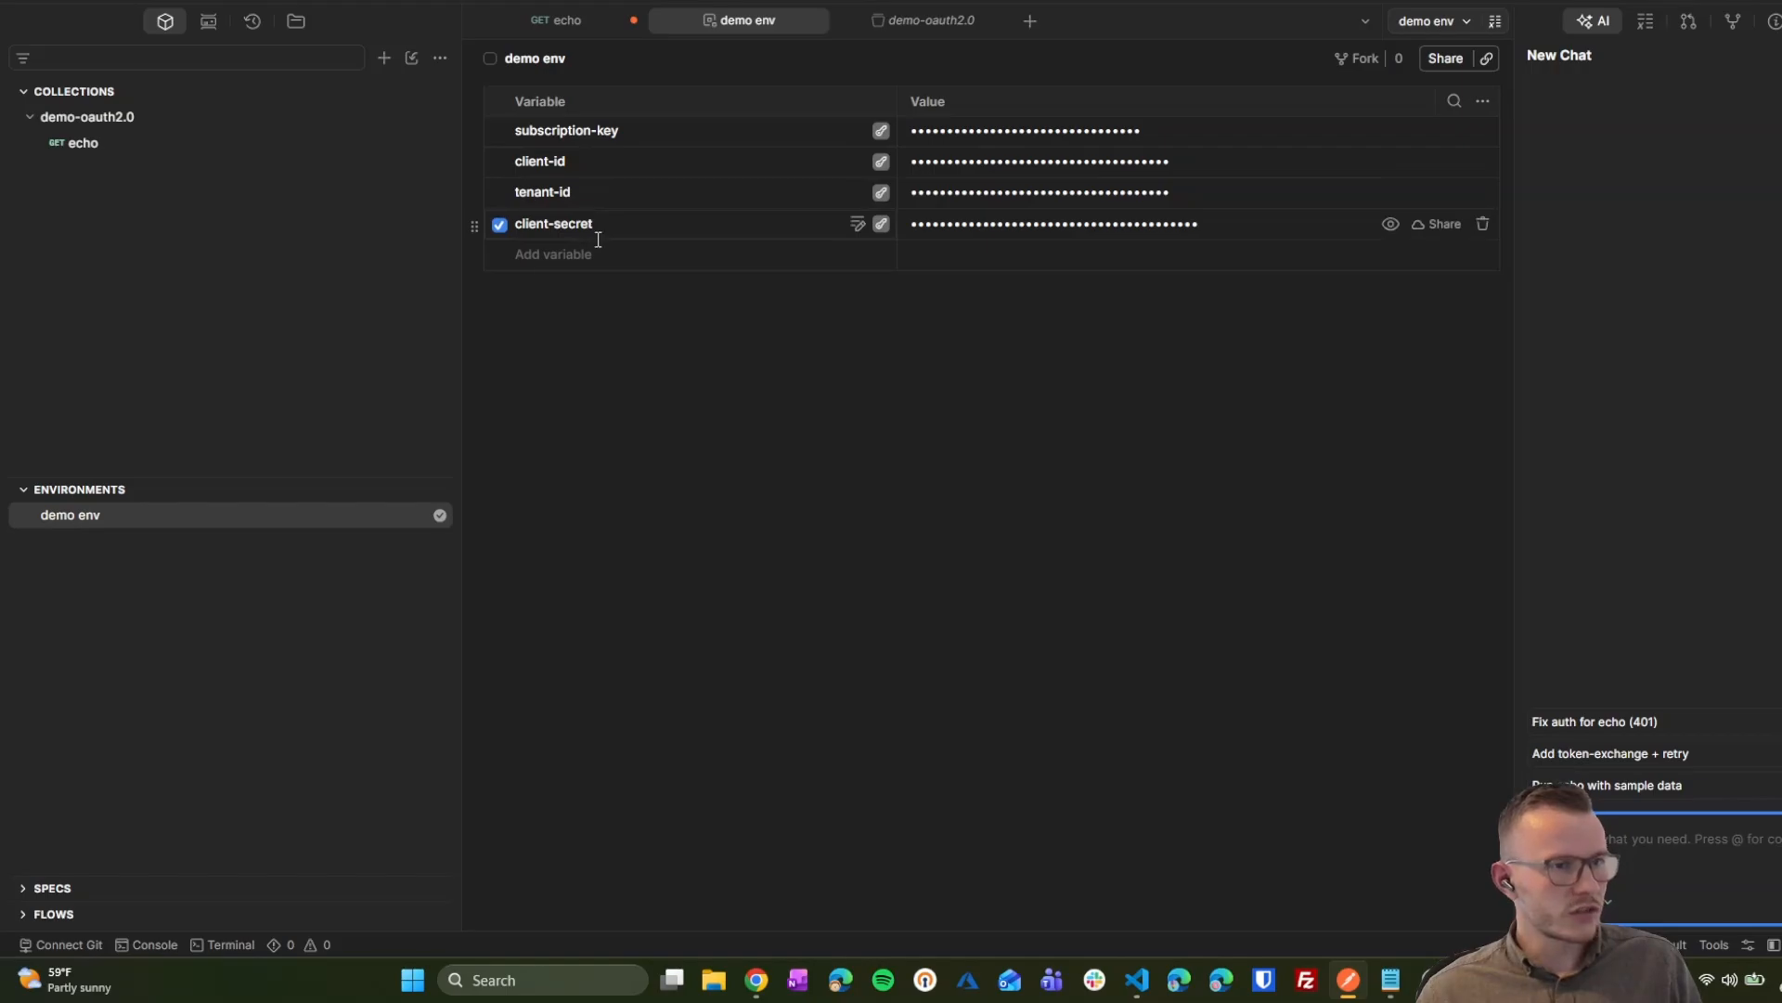
left_click(154, 147)
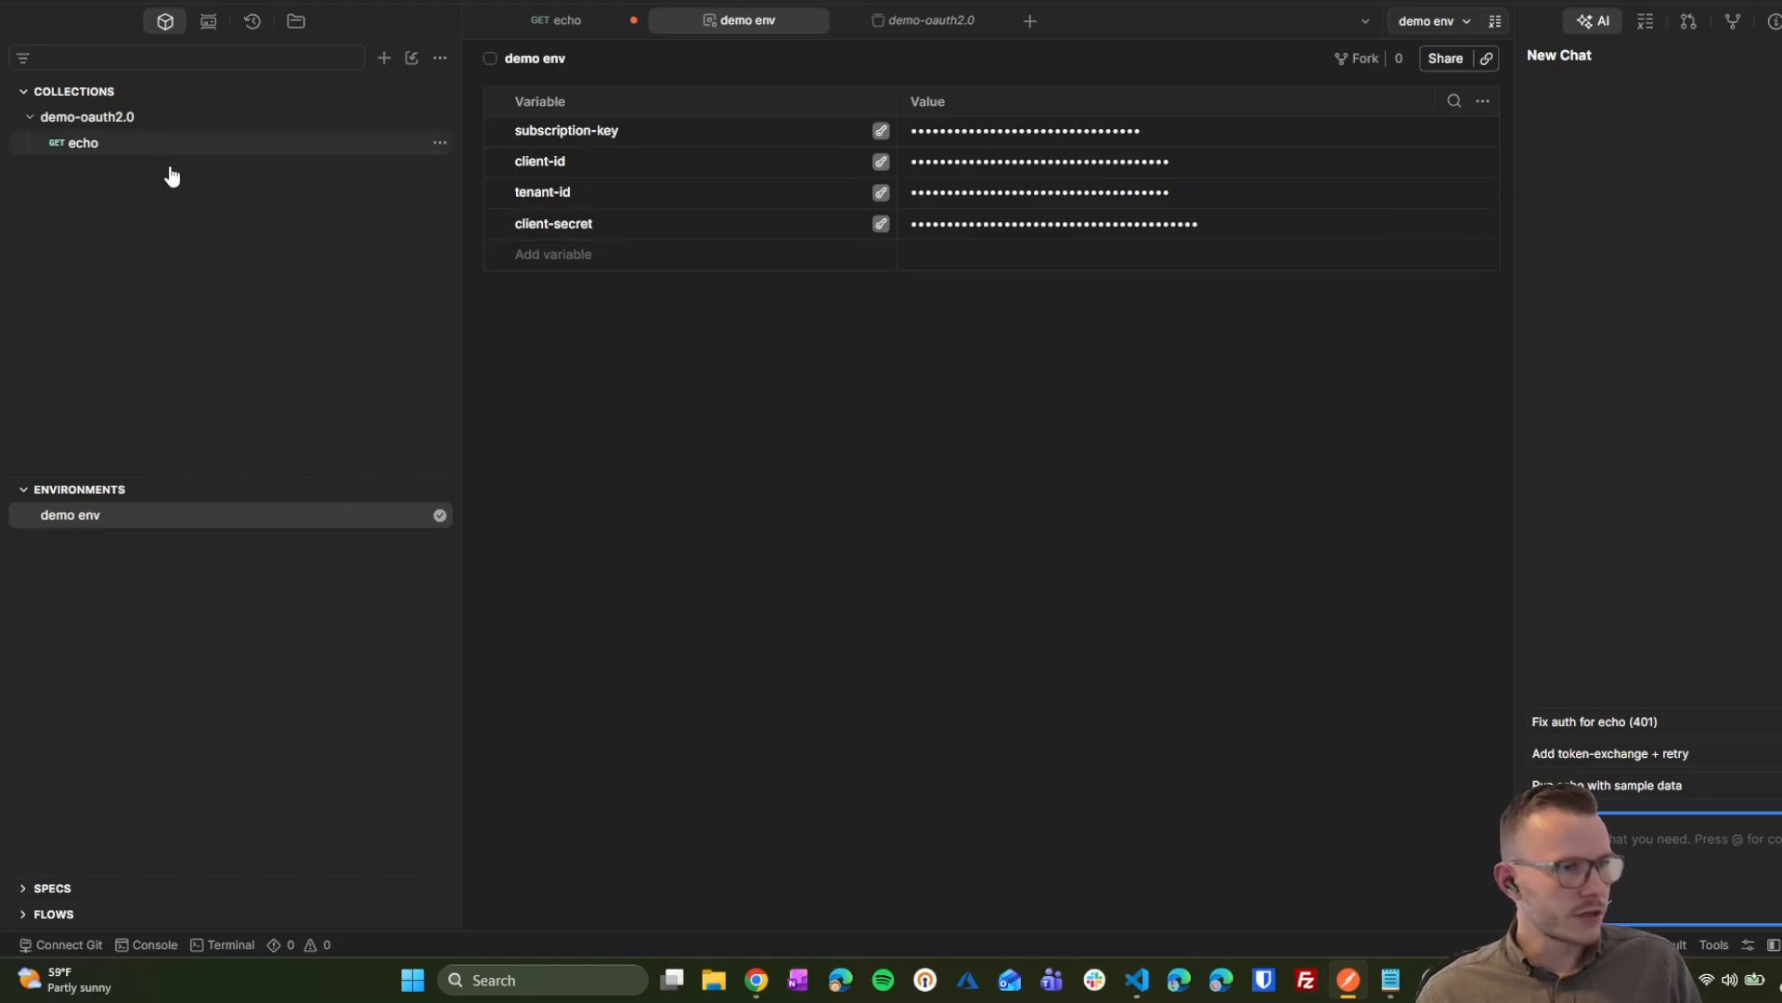
scroll(1195, 473, "down", 2)
scroll(1178, 516, "down", 3)
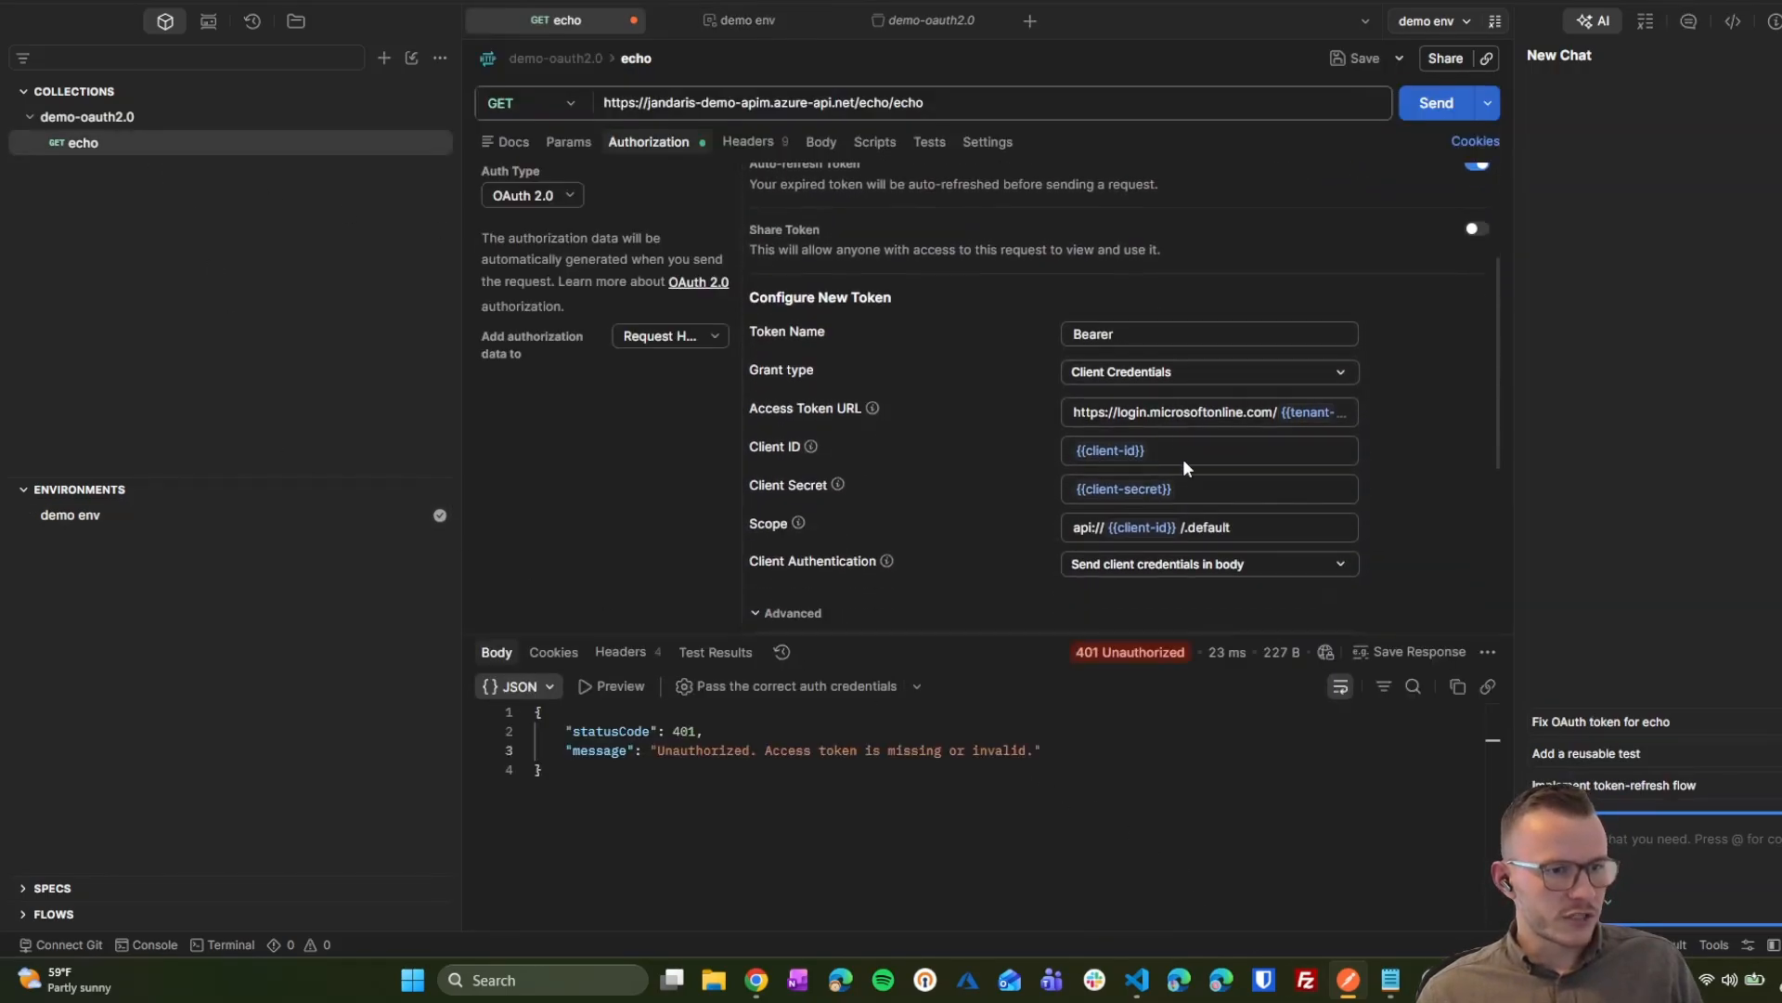
left_click(1237, 427)
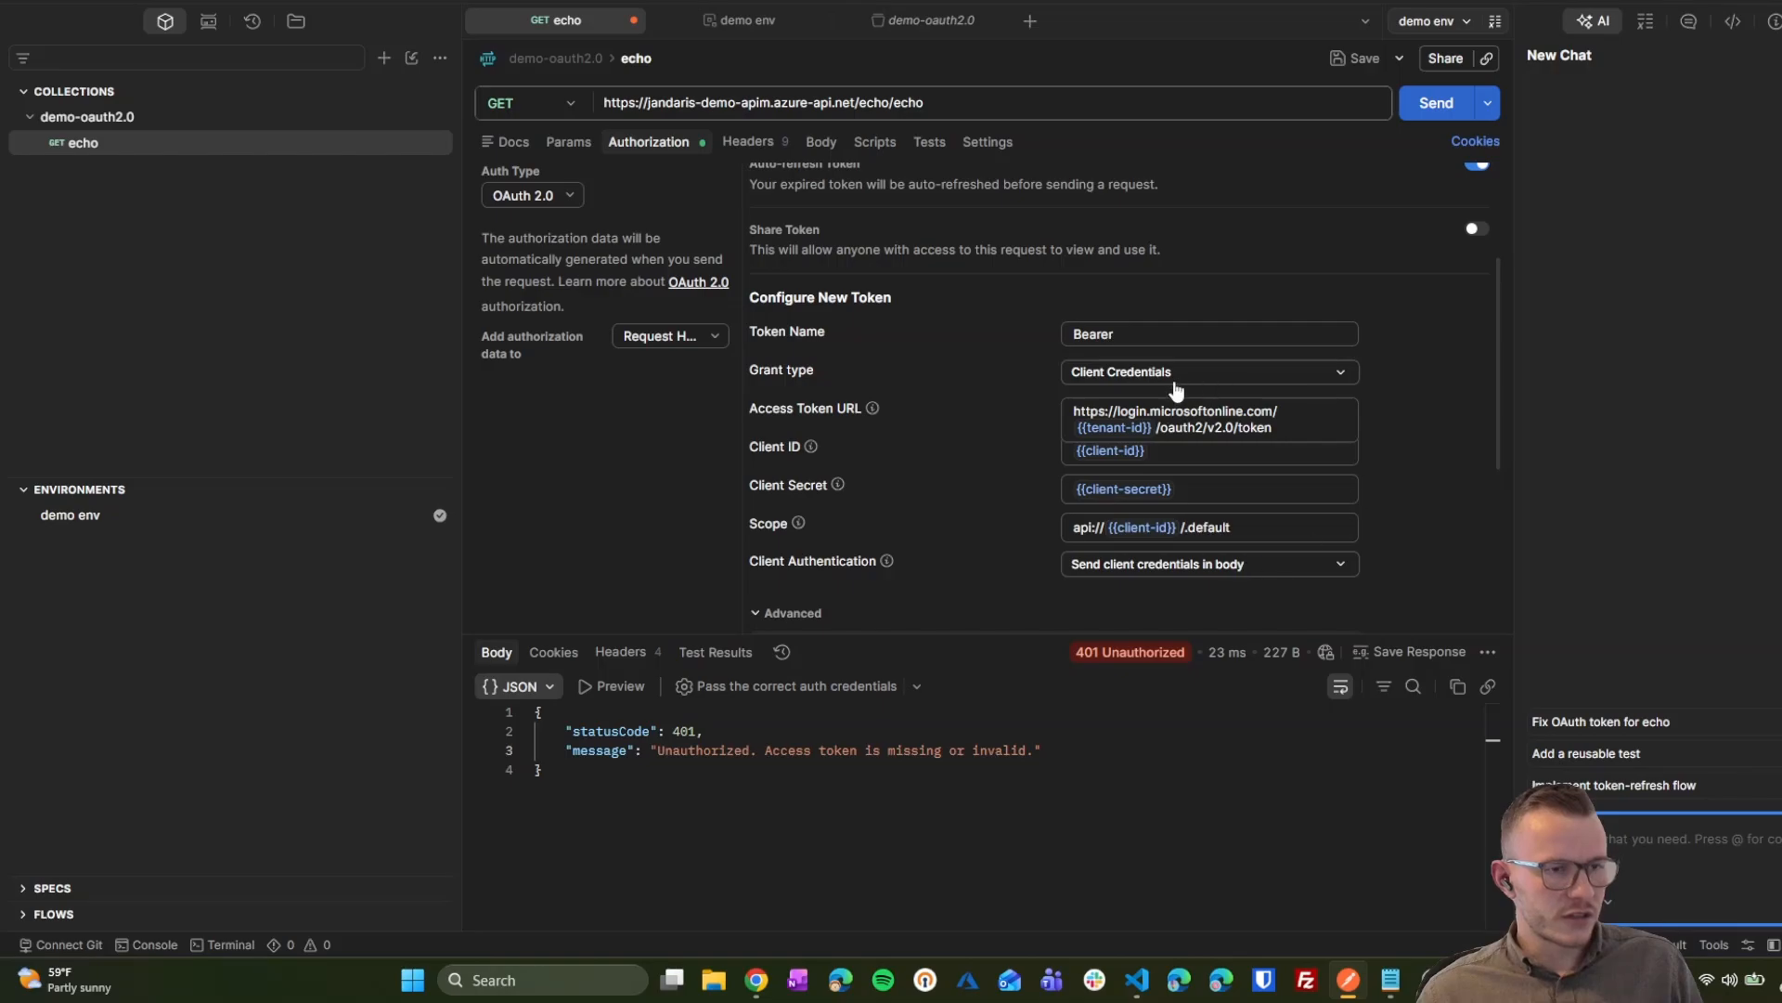
scroll(1202, 472, "up", 5)
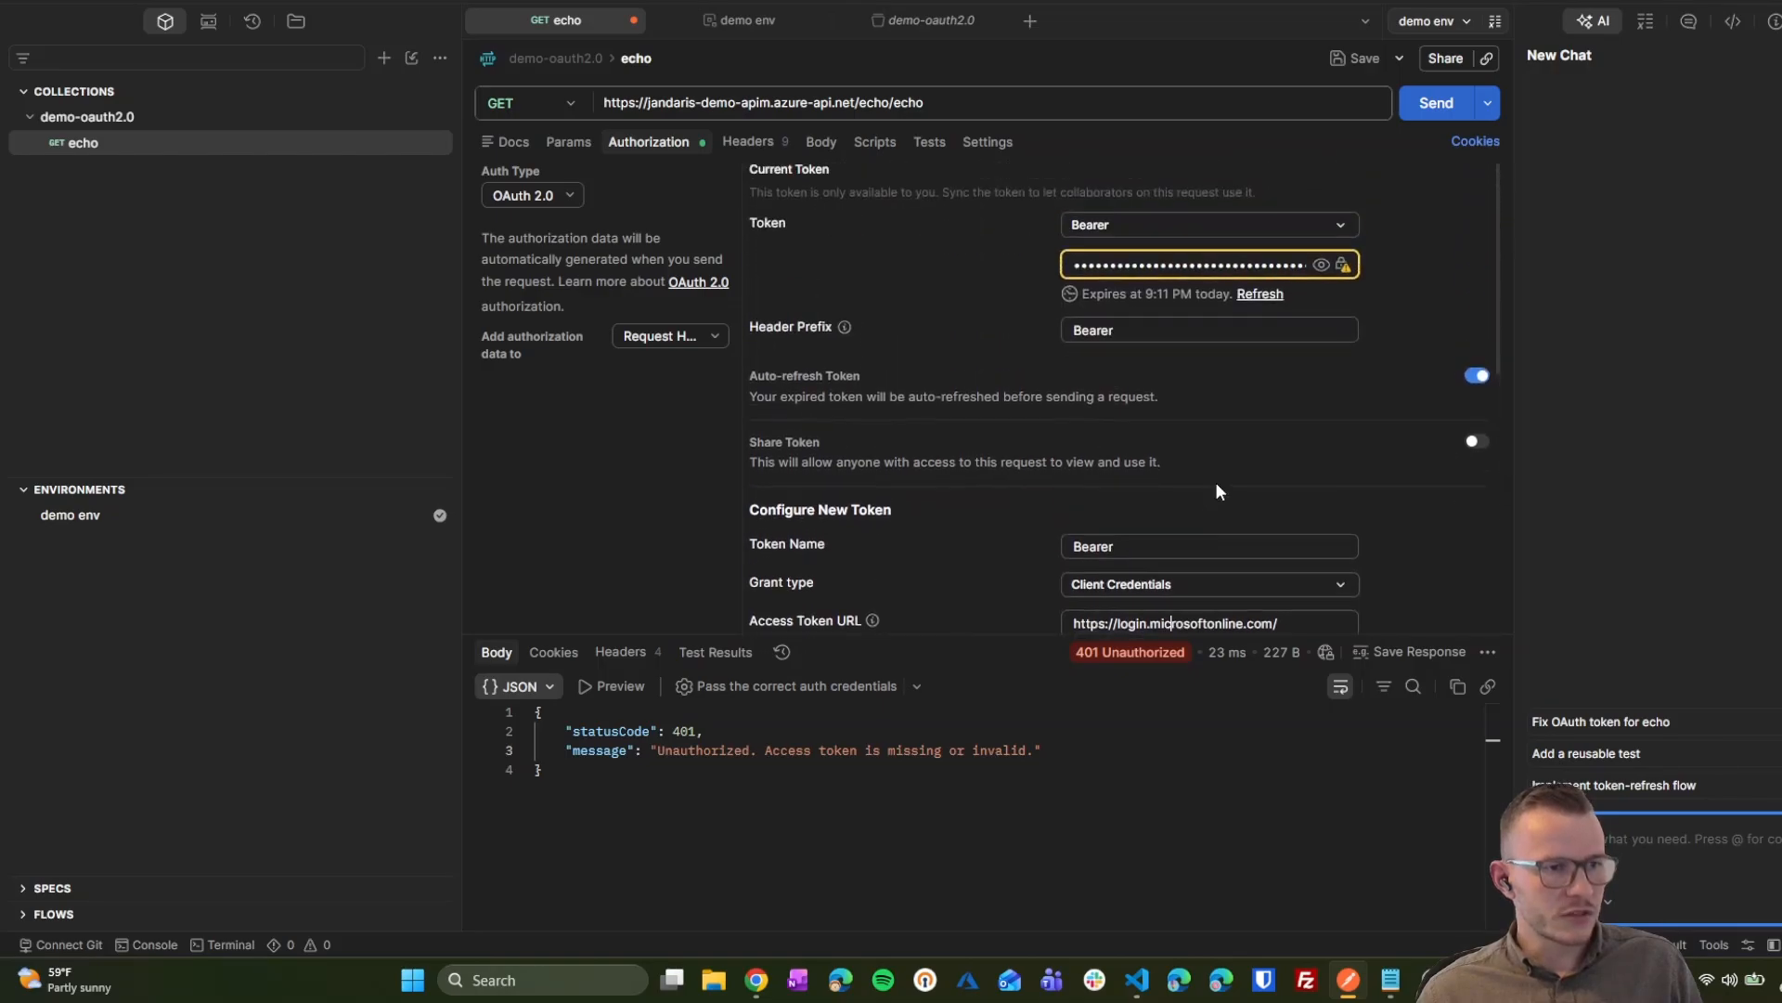
scroll(1217, 485, "down", 5)
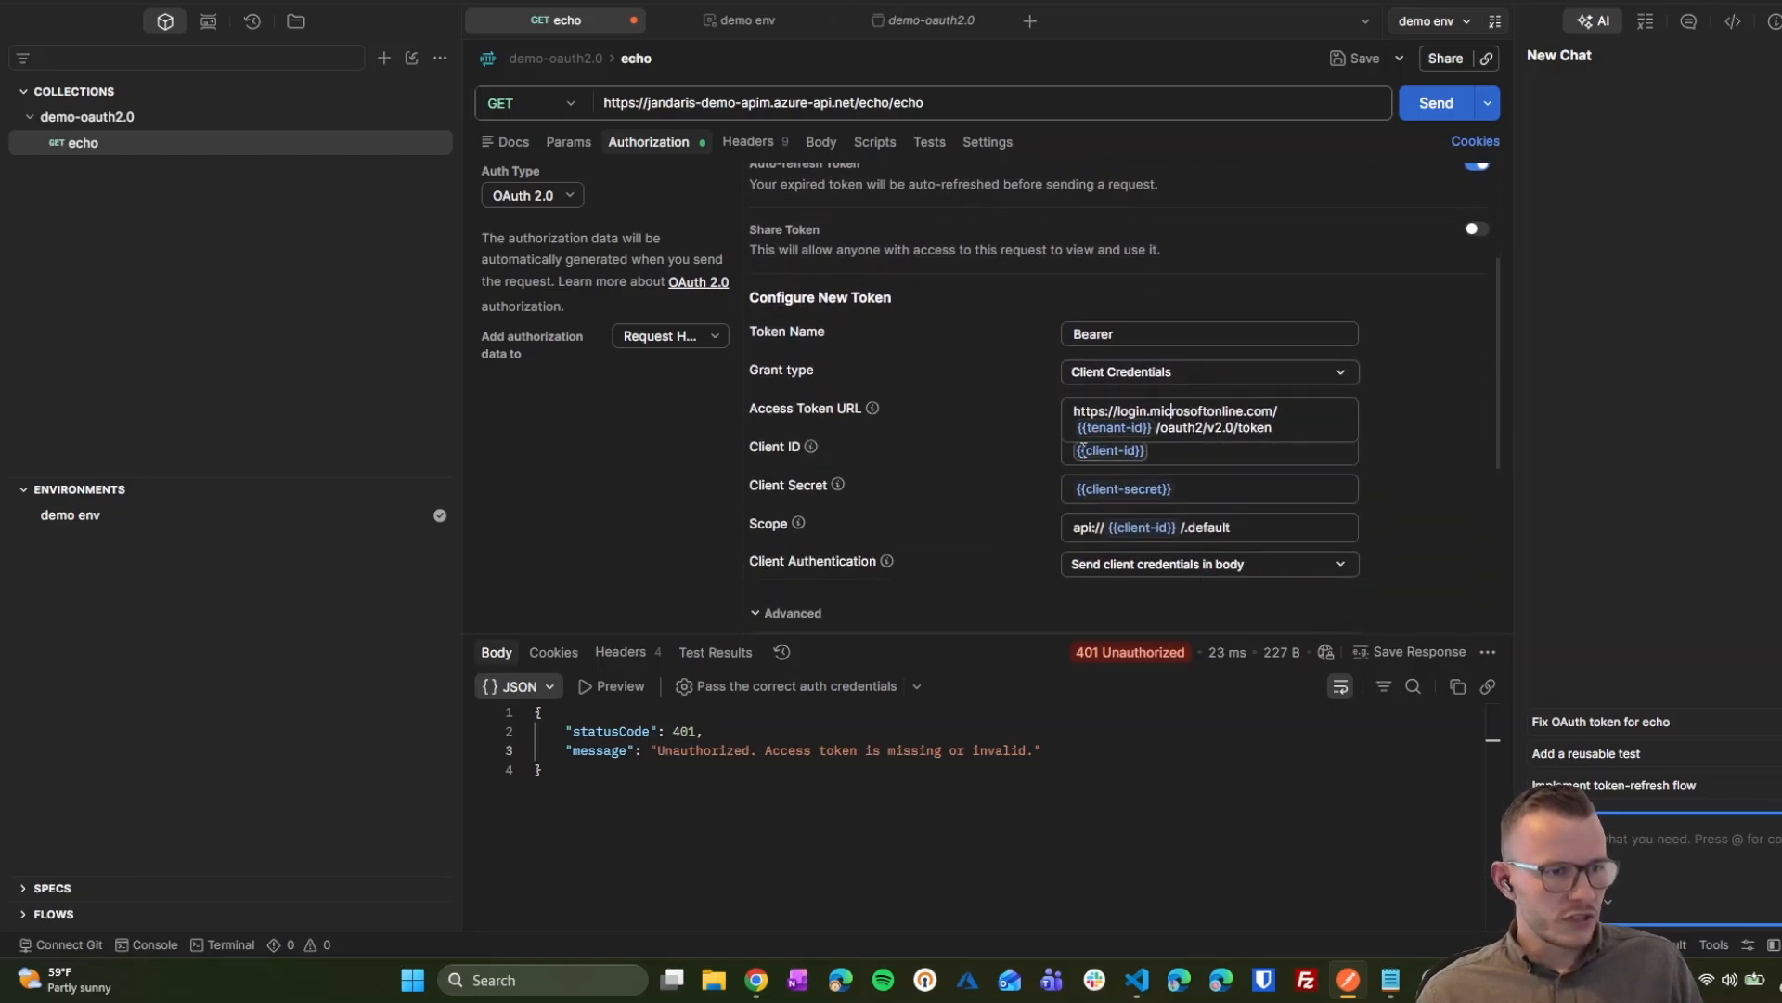
scroll(1076, 492, "down", 2)
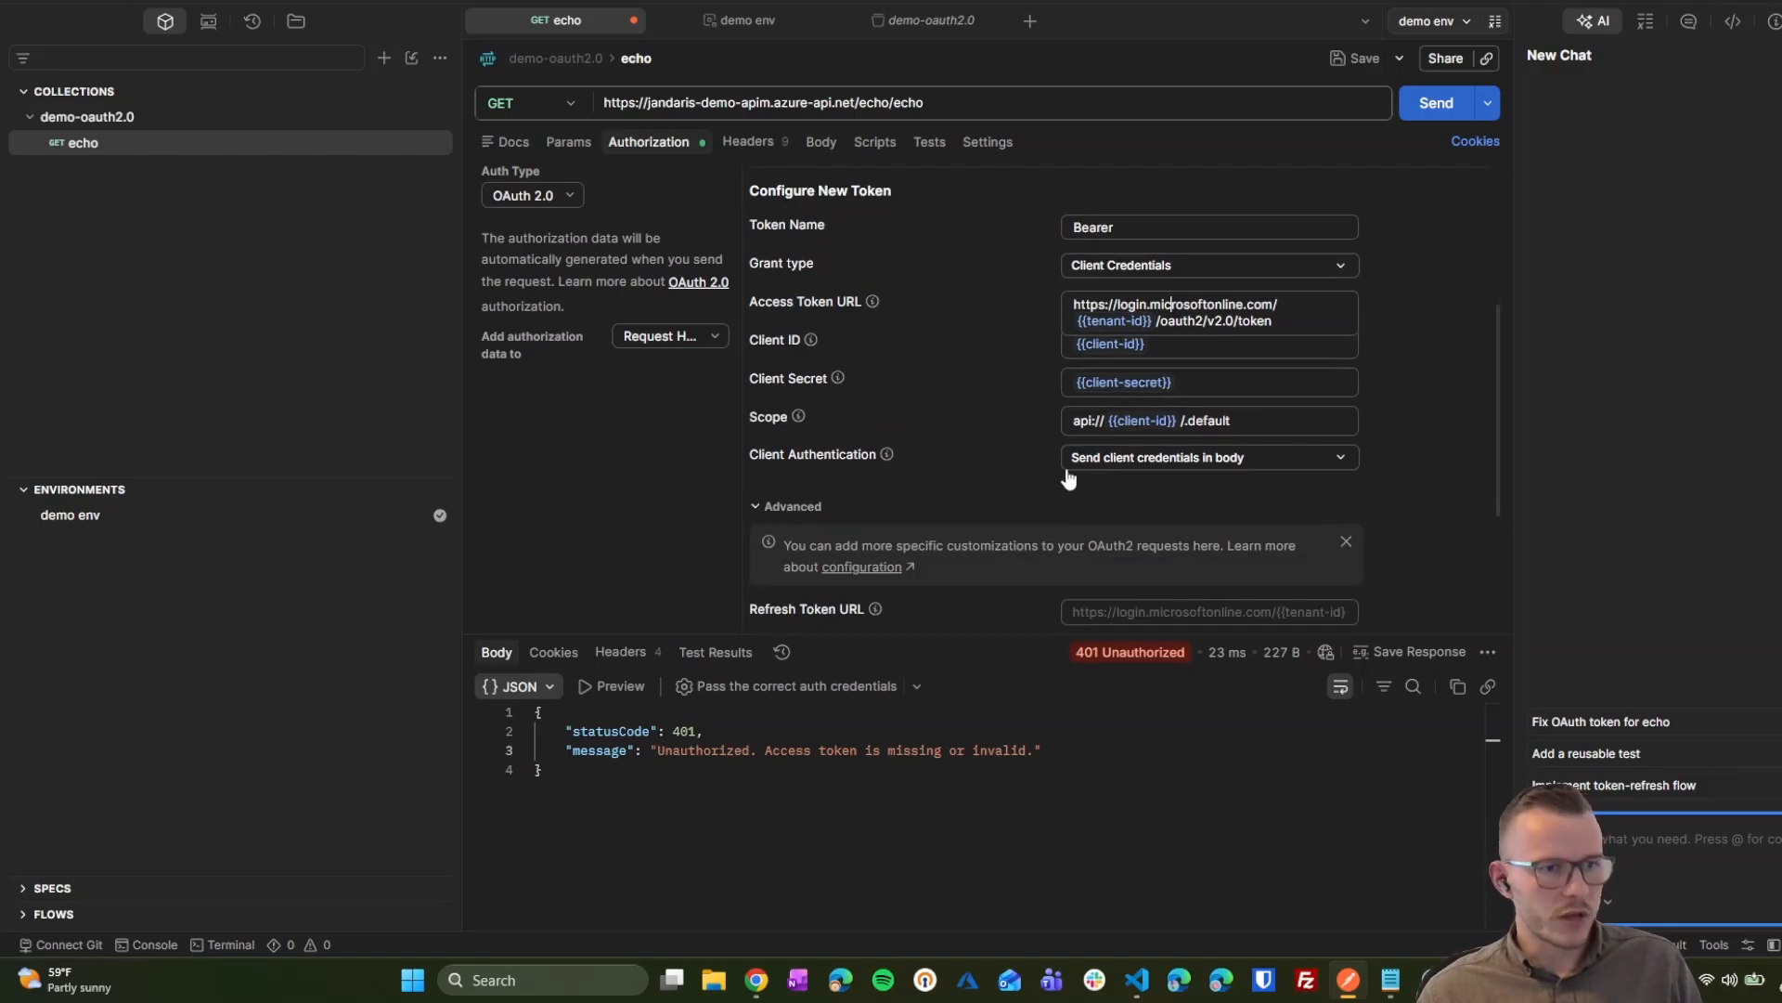
scroll(975, 487, "down", 5)
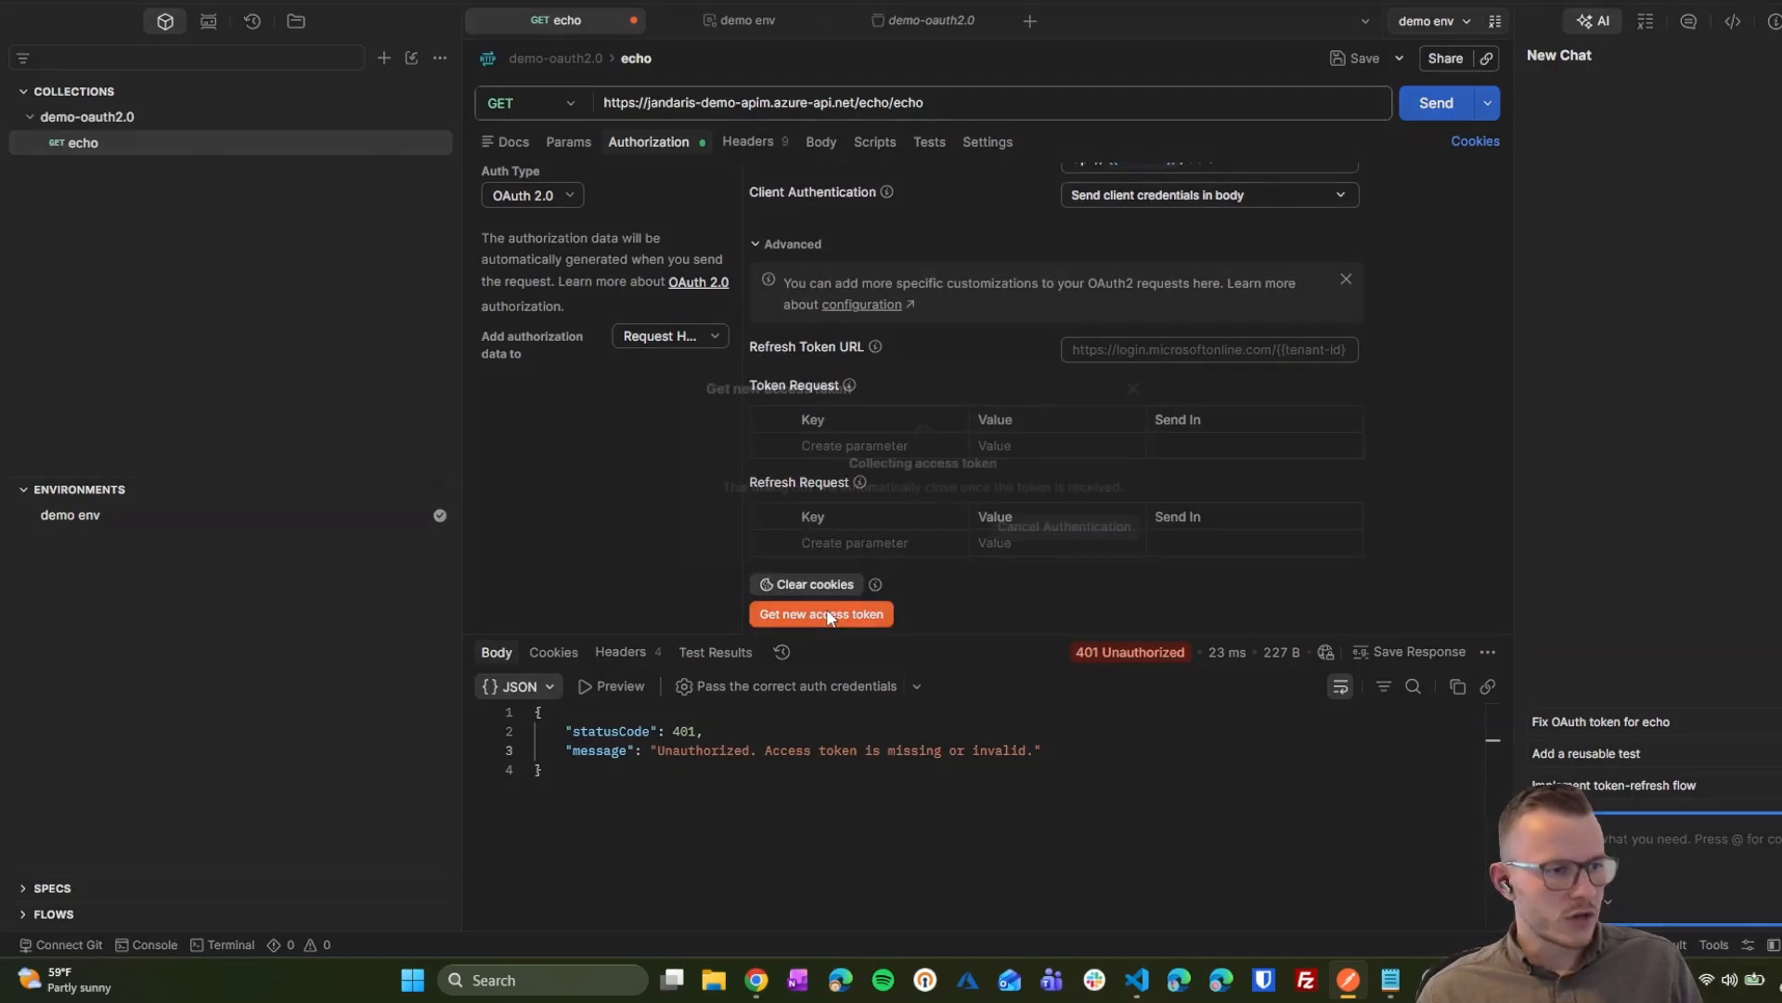
Step: Fetch a new client-credentials access token, apply it to the request, and send the echo request
left_click(817, 614)
left_click(1089, 546)
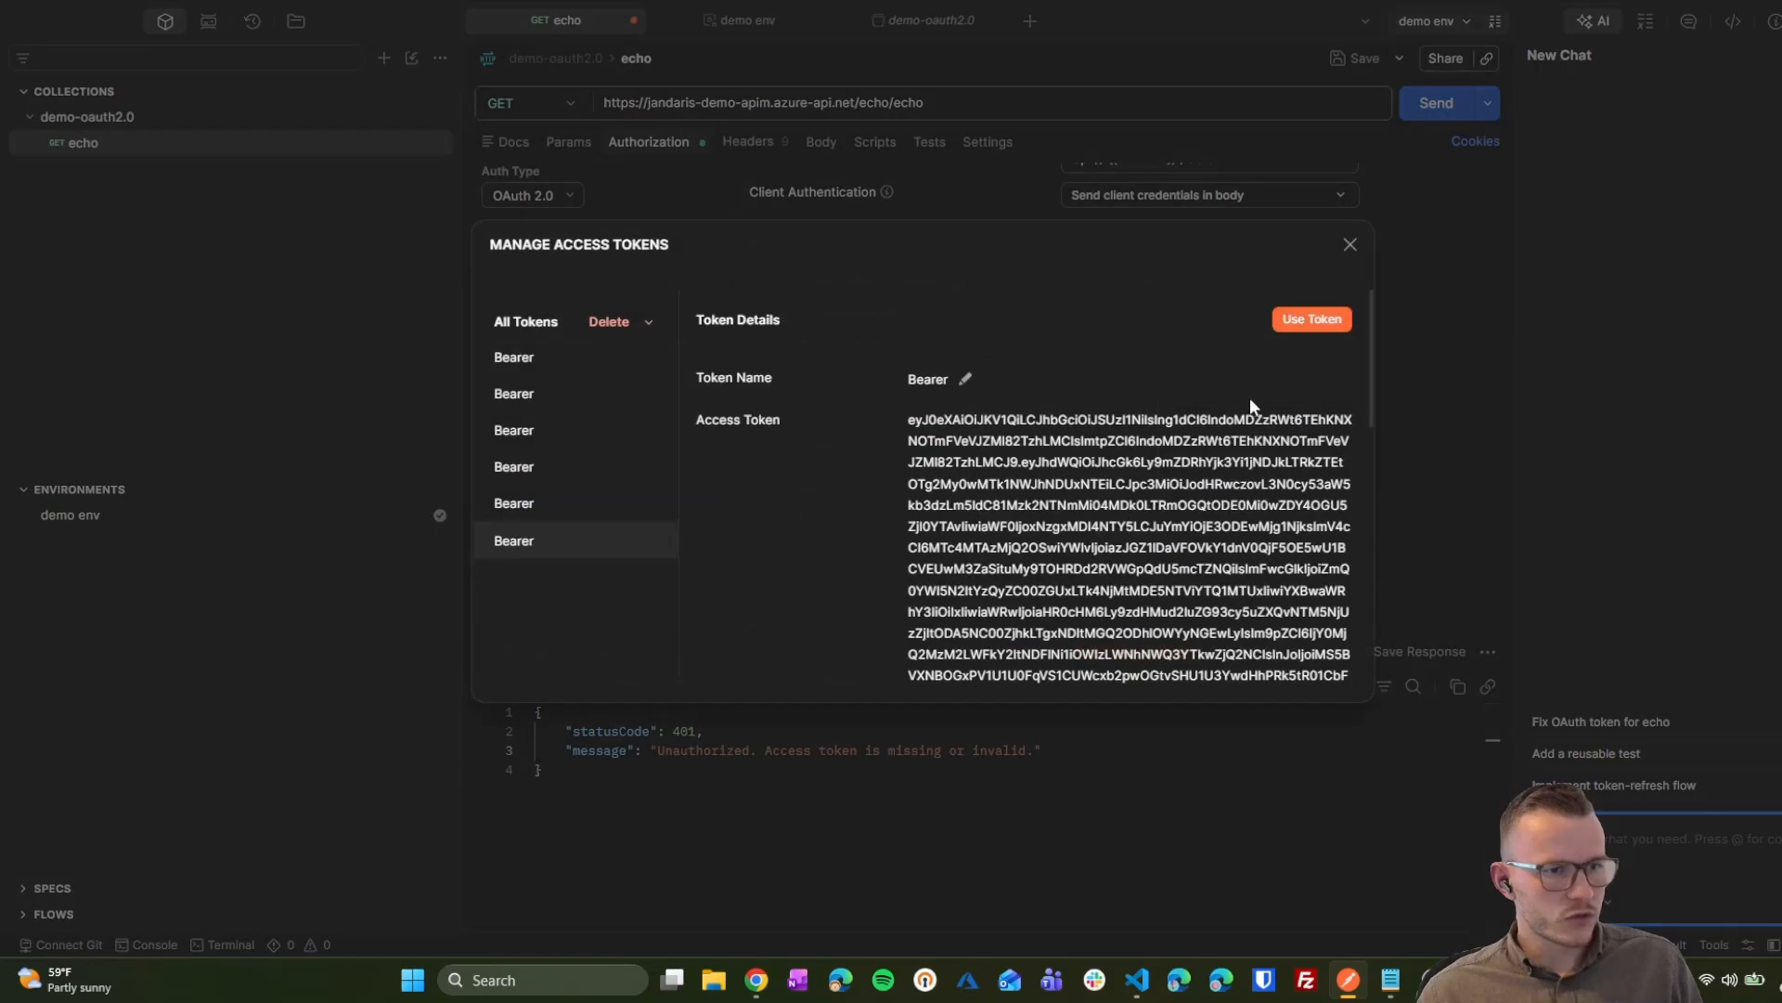
left_click(1318, 321)
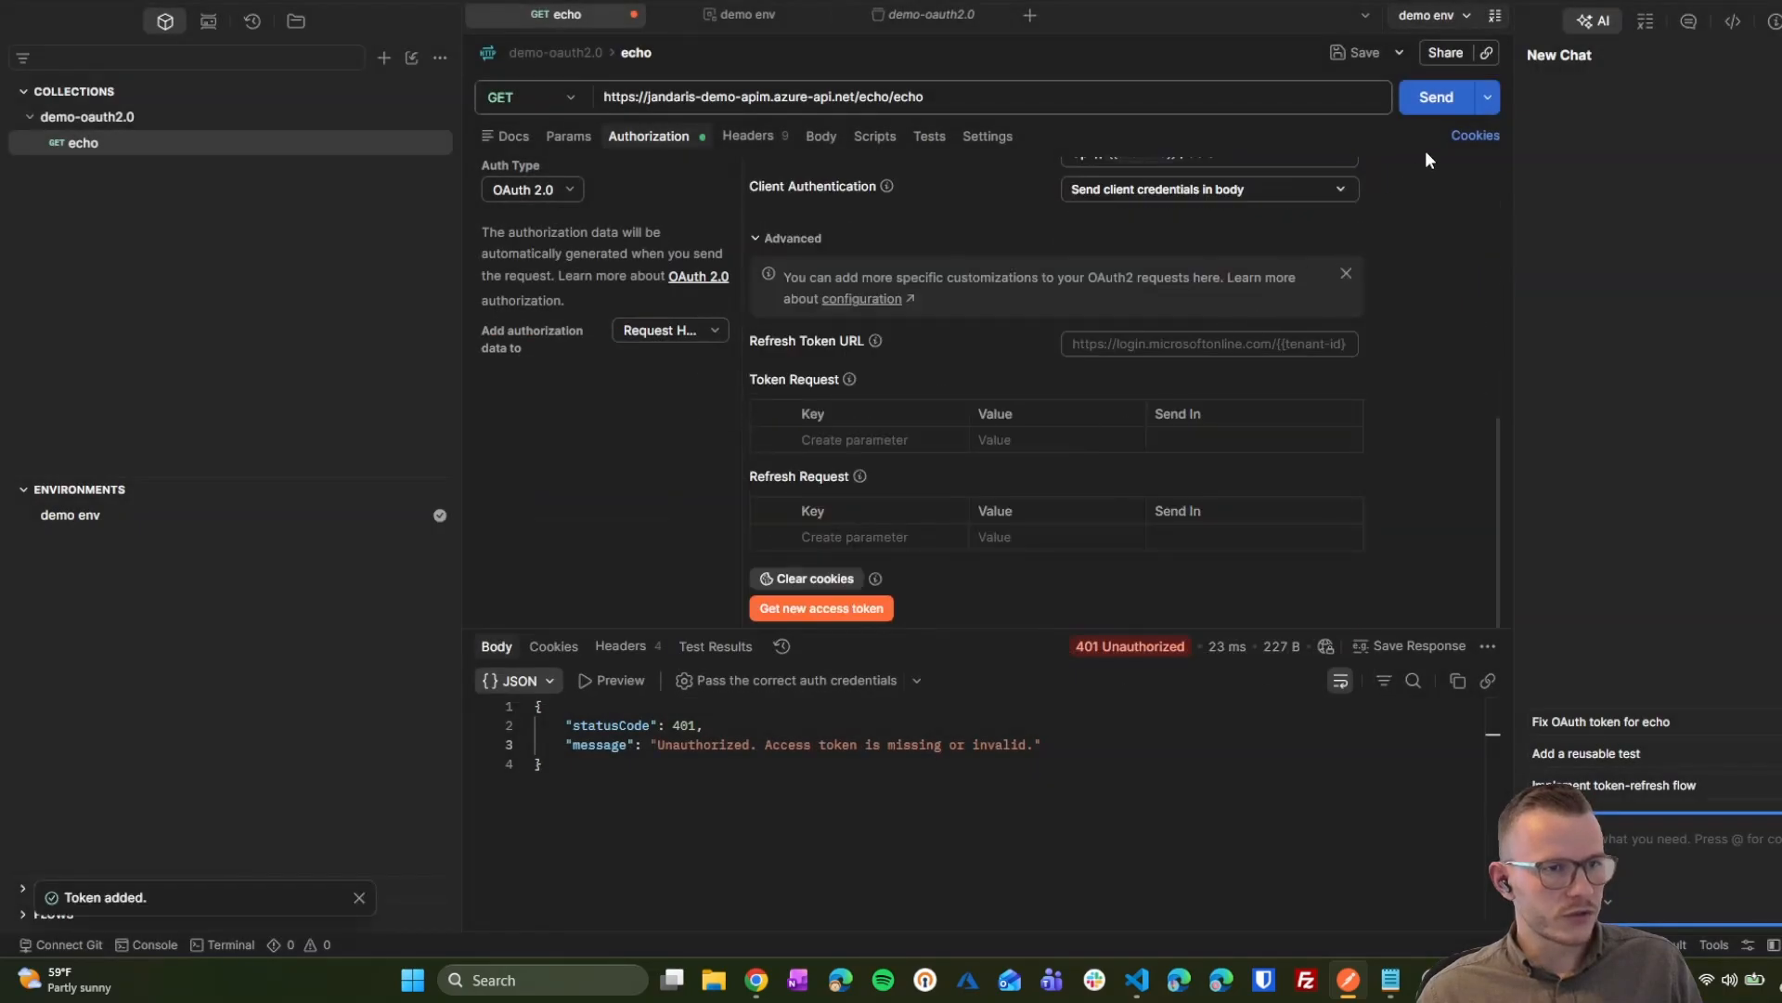
left_click(1442, 104)
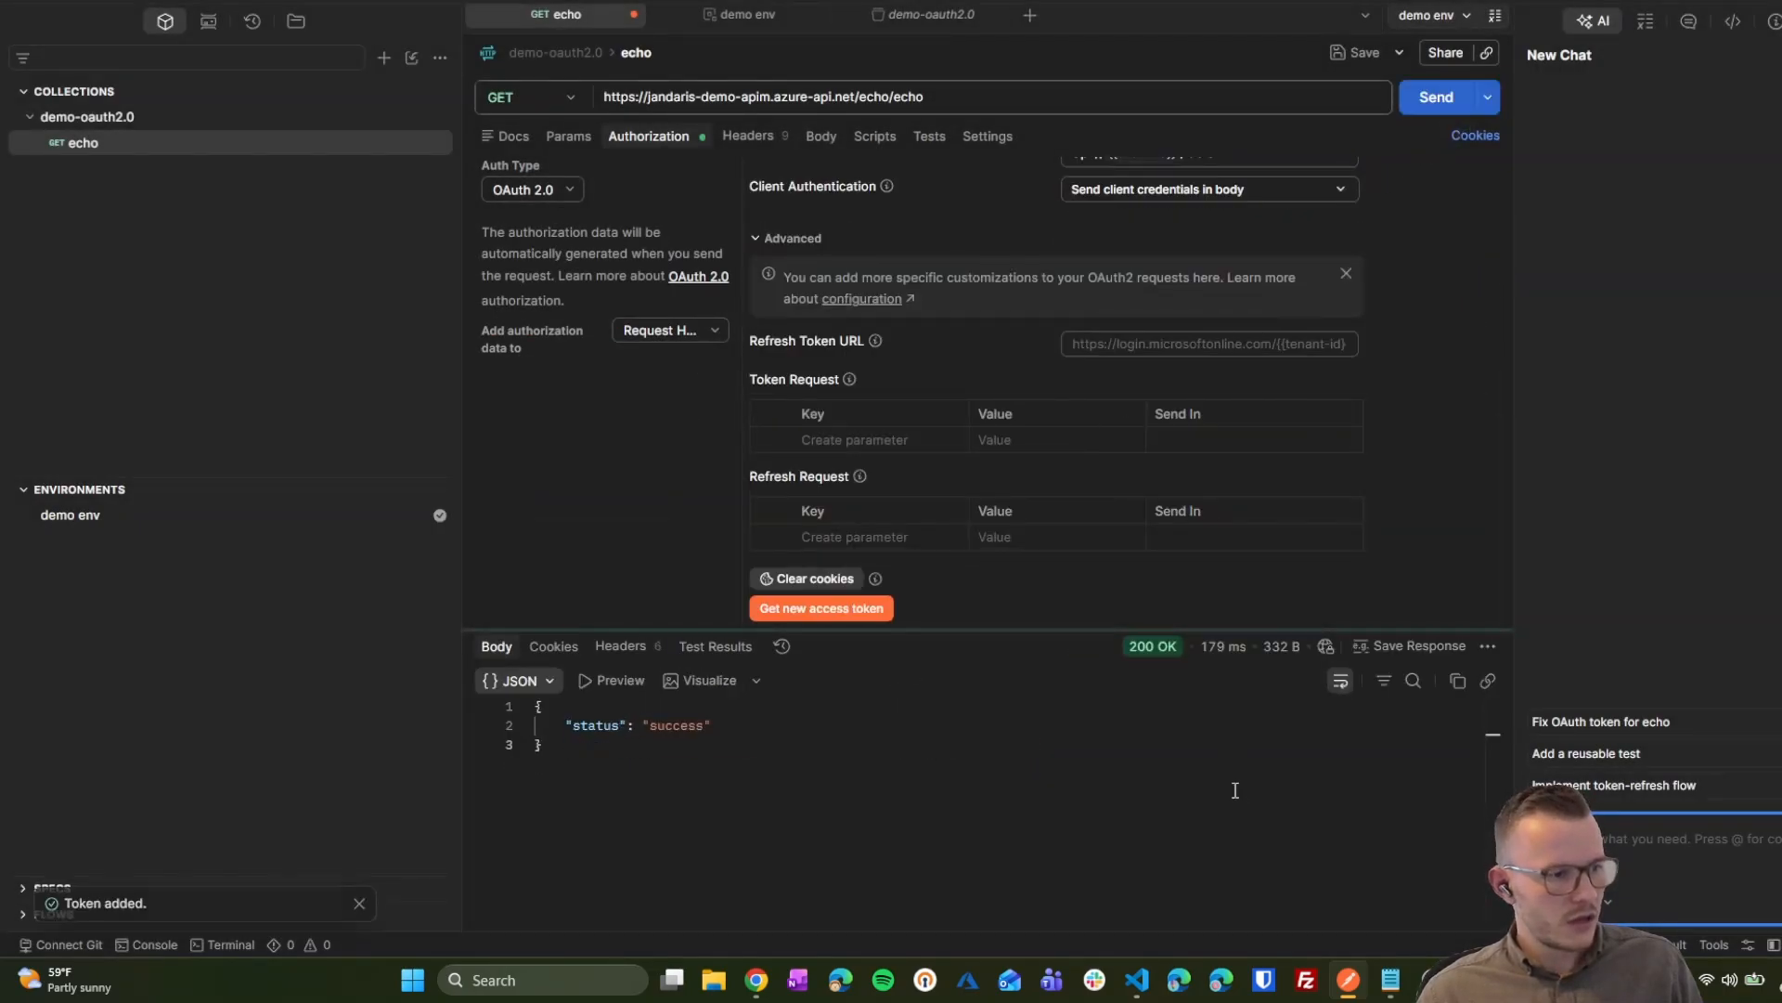